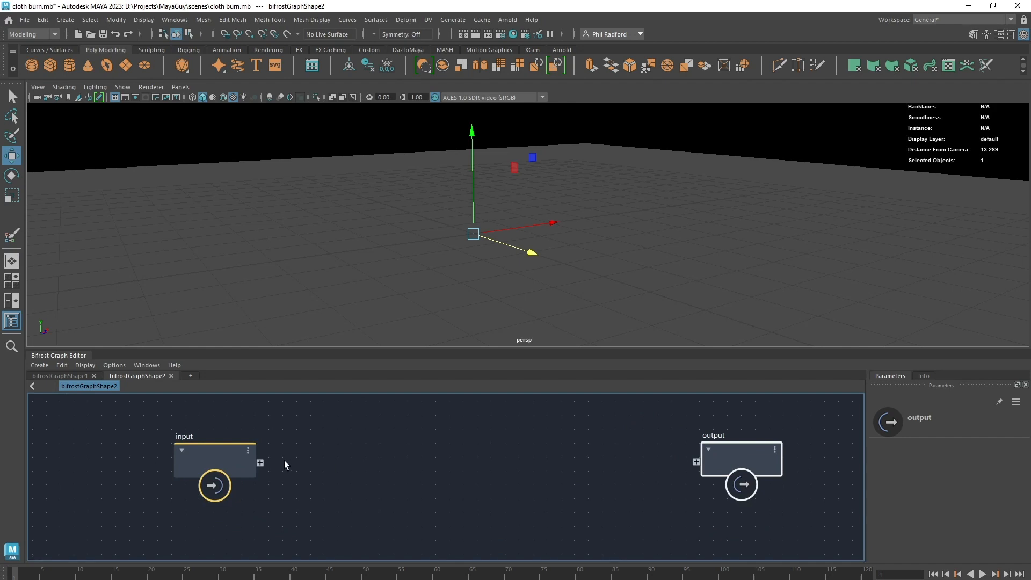
# - Move the graph's input node aside, create a polygon sphere and raise it above the grid
pyautogui.moveTo(230, 458); pyautogui.dragTo(168, 457)
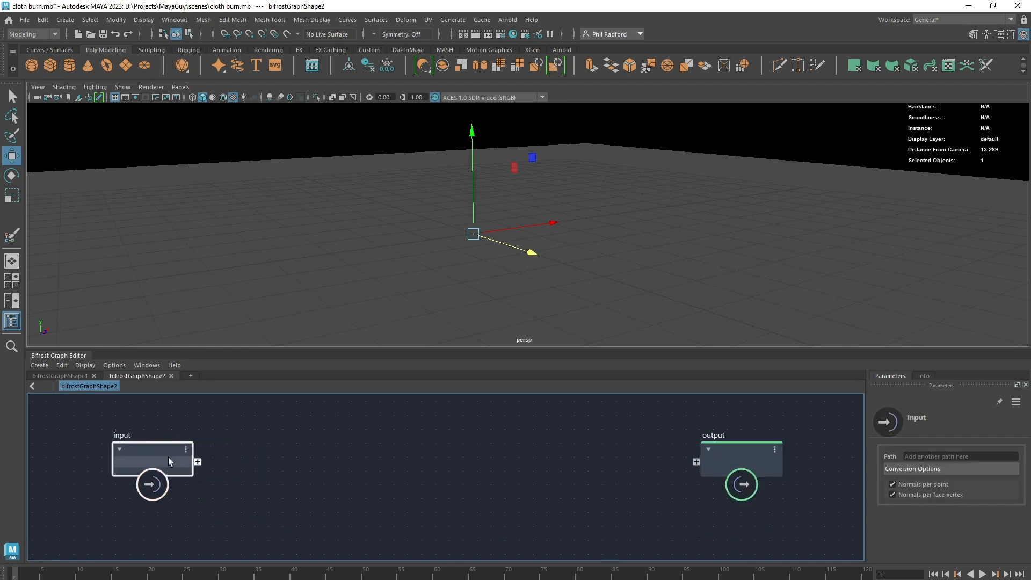
pyautogui.click(35, 67)
pyautogui.moveTo(467, 207); pyautogui.dragTo(434, 162)
pyautogui.press('r')
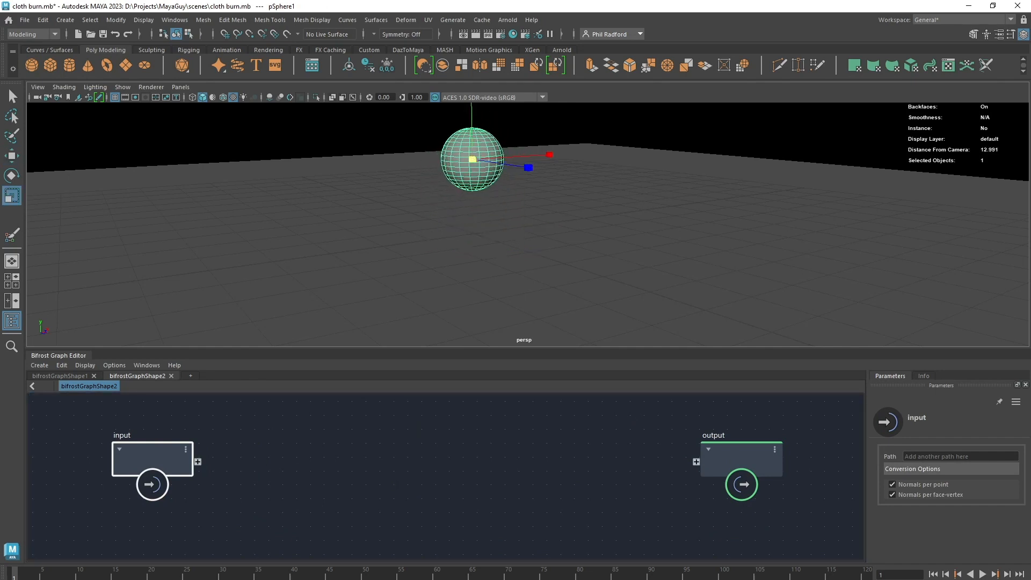
# - Bring the sphere's mesh into the Bifrost graph beside the input node and add an IGNITE compound
pyautogui.moveTo(0, 485); pyautogui.dragTo(420, 489, button='middle')
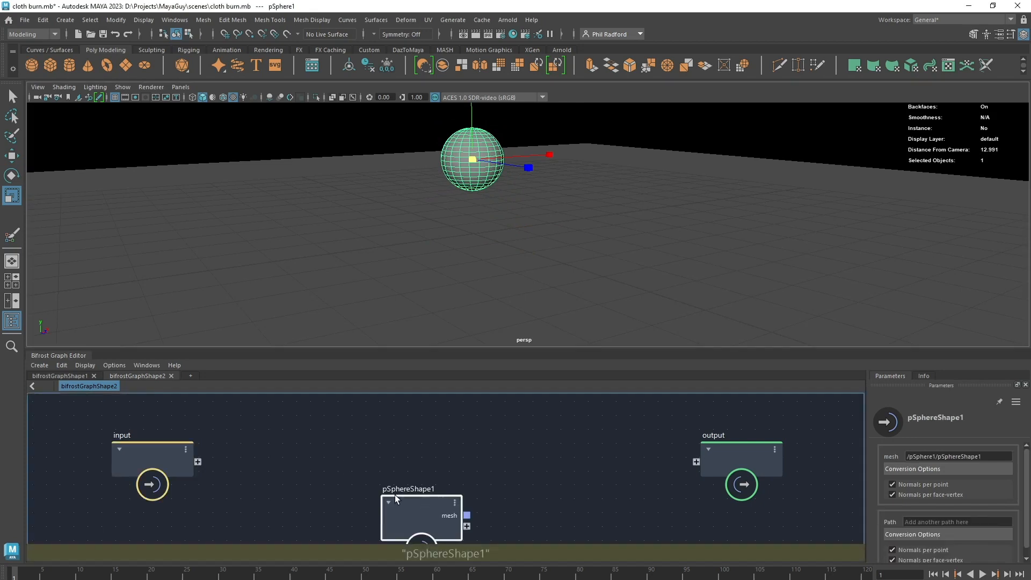
pyautogui.moveTo(422, 505); pyautogui.dragTo(249, 427)
pyautogui.click(475, 475)
pyautogui.press('Tab')
pyautogui.write('ign')
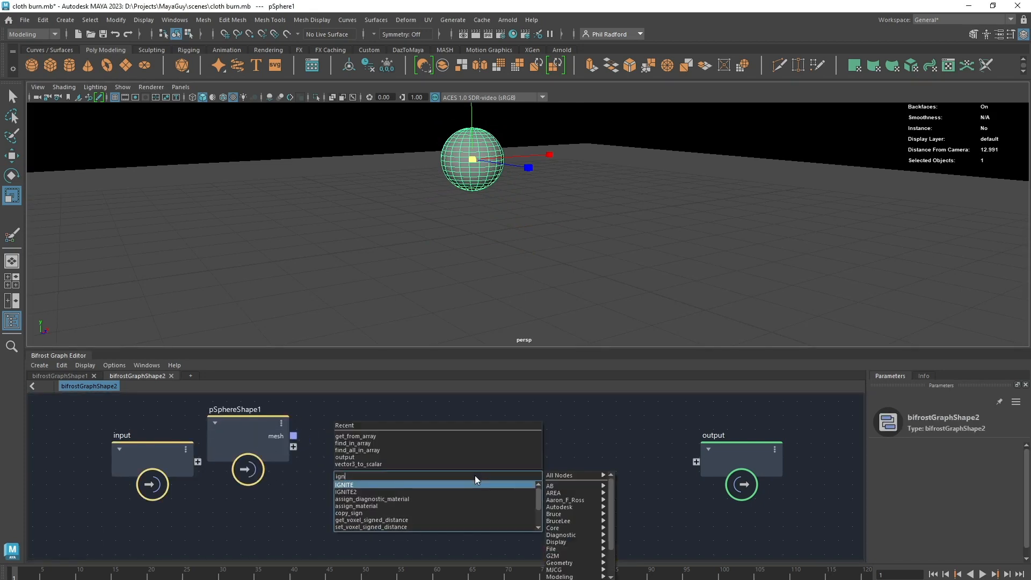
pyautogui.press('Return')
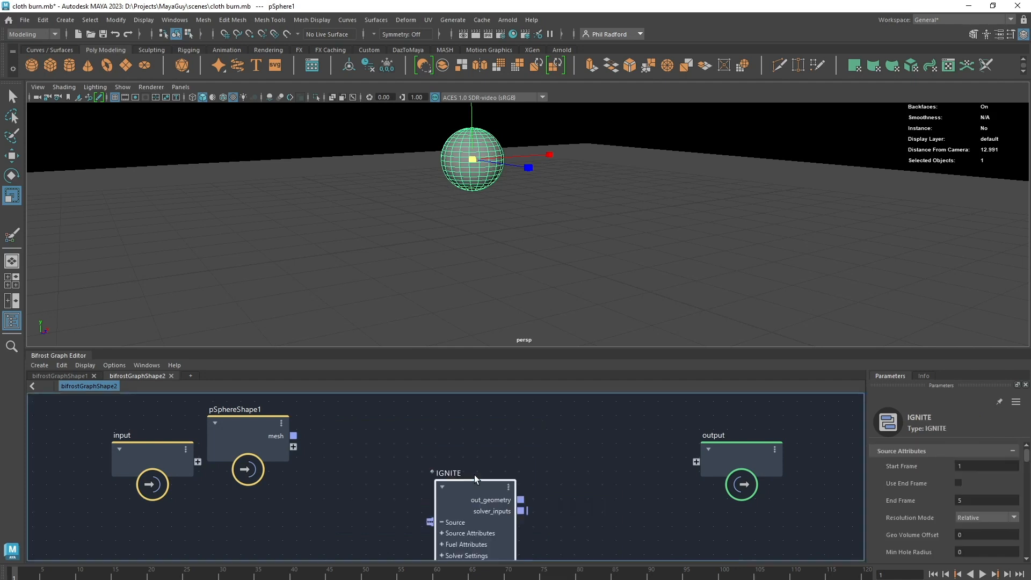
# - Connect the sphere's mesh to the IGNITE source and IGNITE's out_geometry to the output node
pyautogui.moveTo(293, 434); pyautogui.dragTo(413, 460)
pyautogui.moveTo(503, 437); pyautogui.dragTo(713, 462)
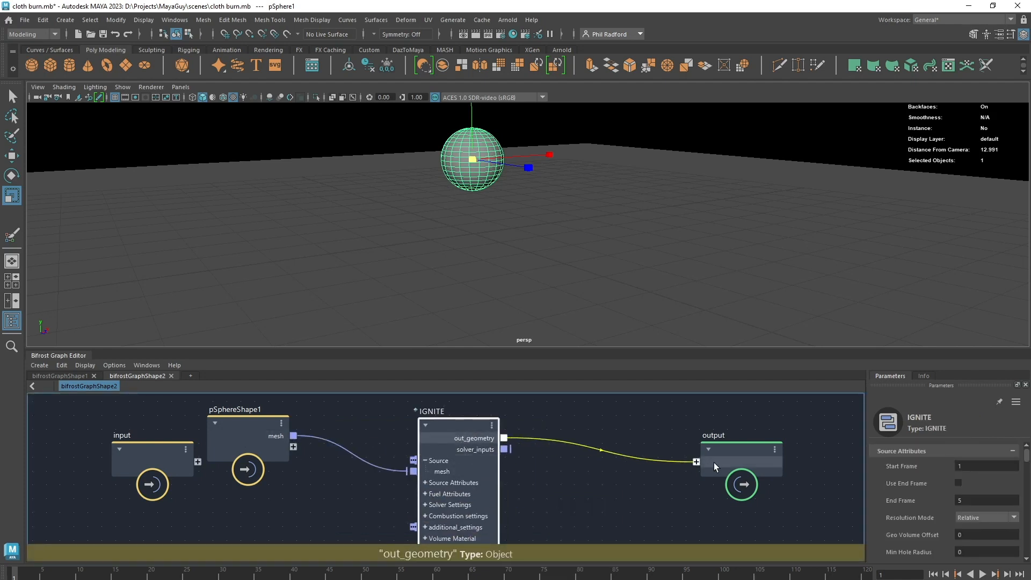
pyautogui.keyDown('alt'); pyautogui.moveTo(621, 260); pyautogui.dragTo(593, 253); pyautogui.keyUp('alt')
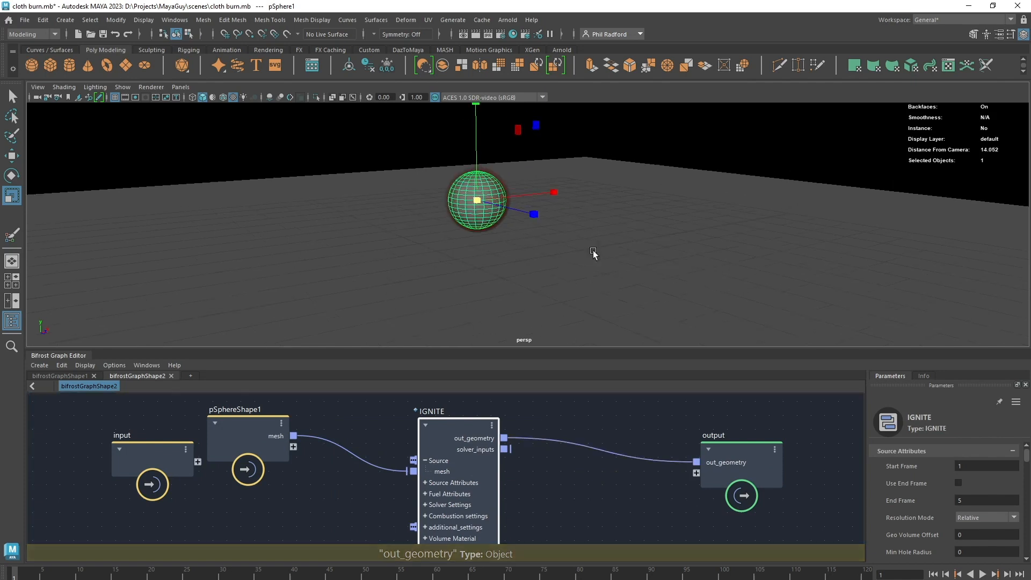
# - Set the IGNITE node's Fluid Detail Size to 0.02
pyautogui.moveTo(441, 446); pyautogui.dragTo(425, 435)
pyautogui.scroll(-5, 923, 513)
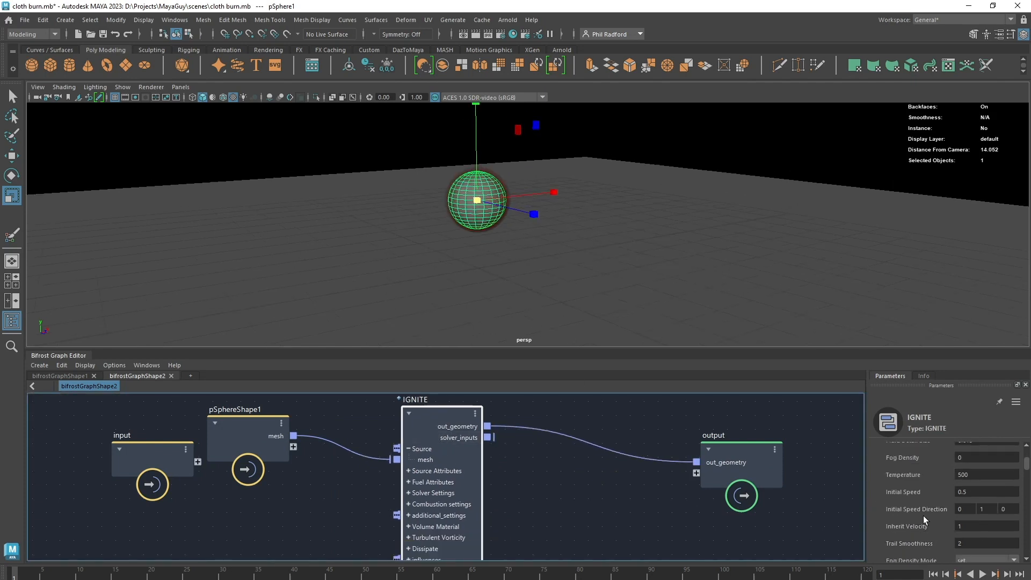
pyautogui.scroll(2, 922, 516)
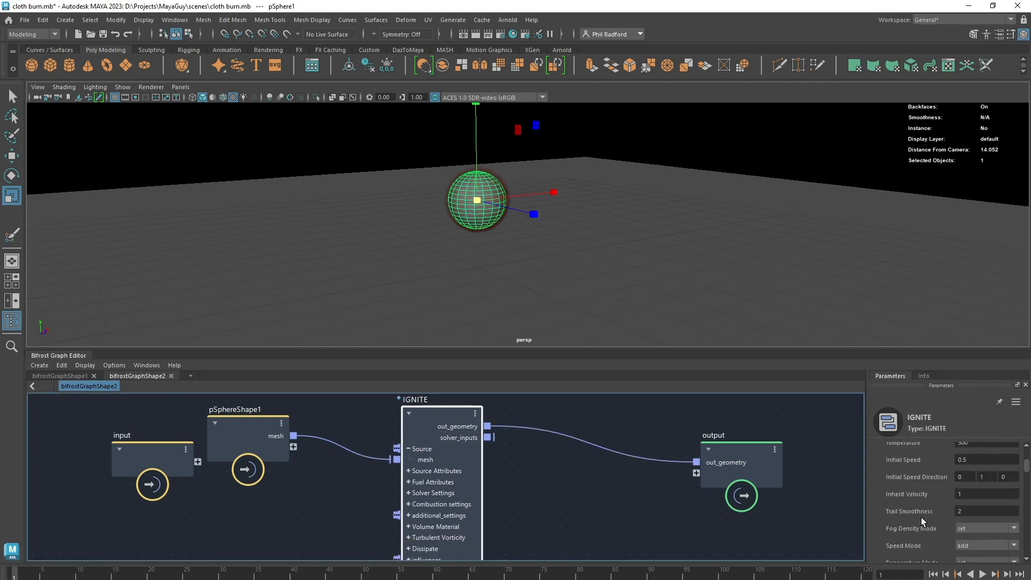
pyautogui.scroll(3, 920, 518)
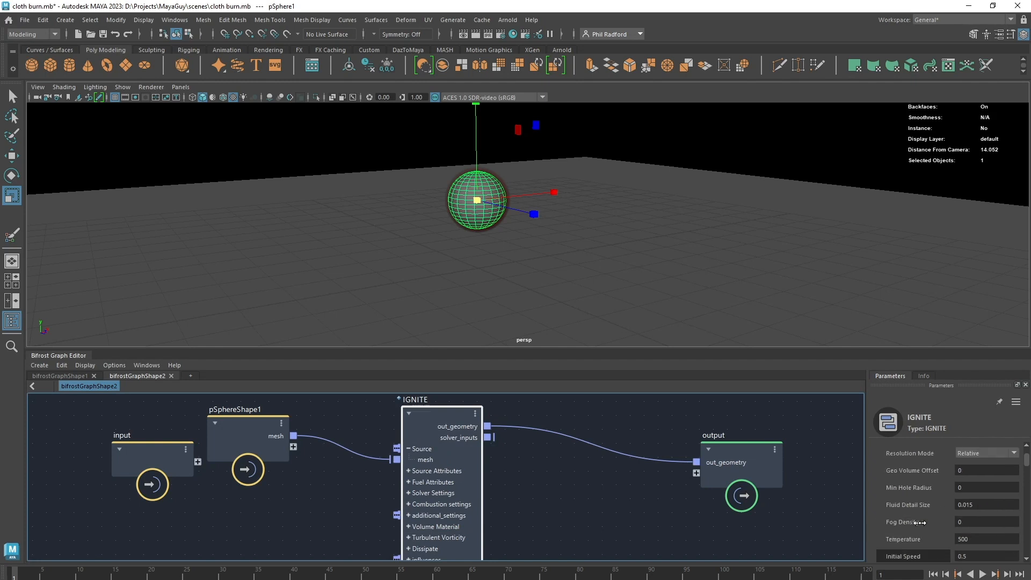
pyautogui.click(978, 505)
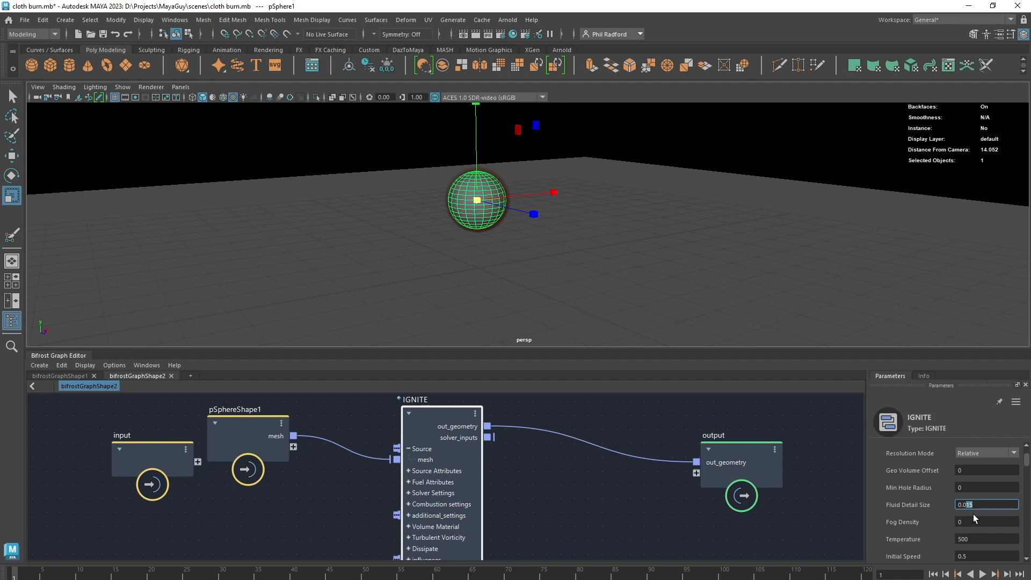
pyautogui.press('Return')
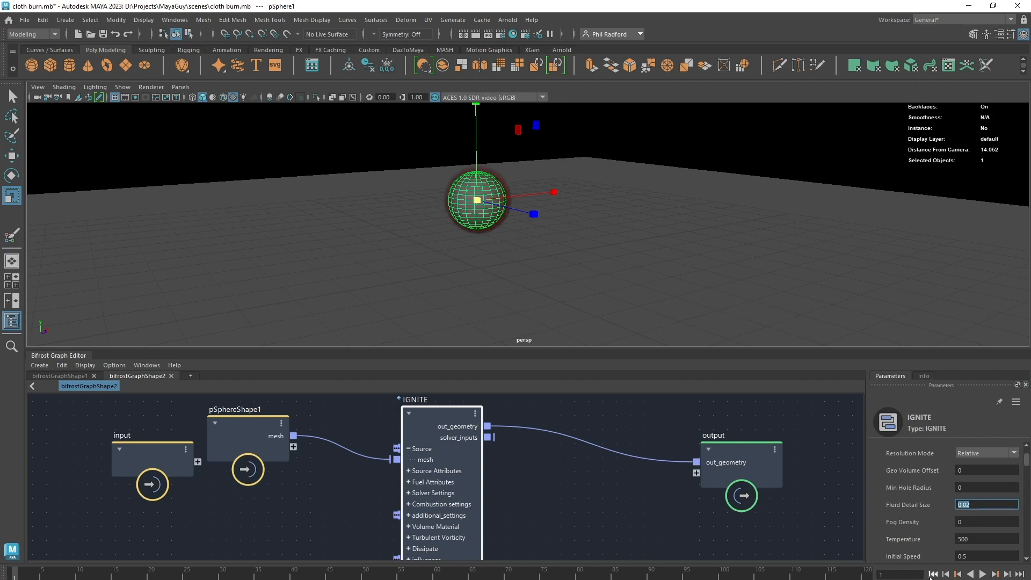
# - Play the fire simulation to frame 12, stop it and inspect the flame on the sphere
pyautogui.hotkey('alt', 'v')
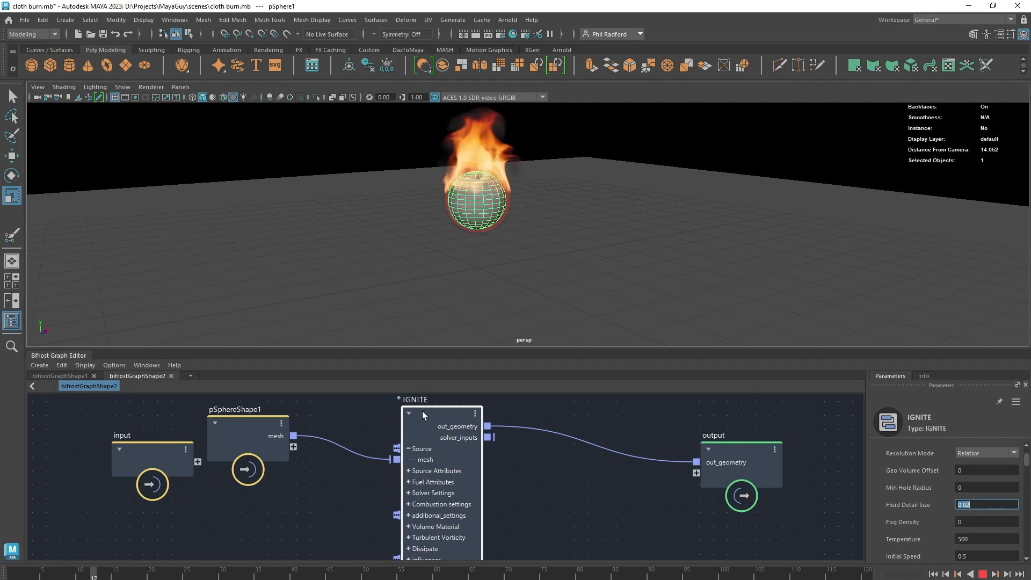
pyautogui.click(445, 422)
pyautogui.moveTo(424, 424); pyautogui.dragTo(460, 428)
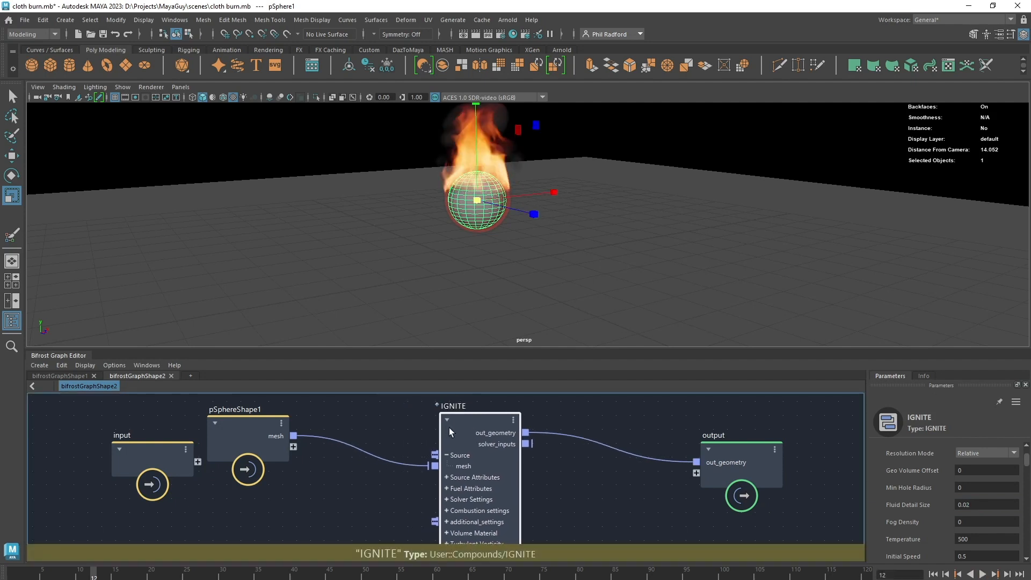
pyautogui.keyDown('alt'); pyautogui.moveTo(567, 247); pyautogui.dragTo(560, 279); pyautogui.keyUp('alt')
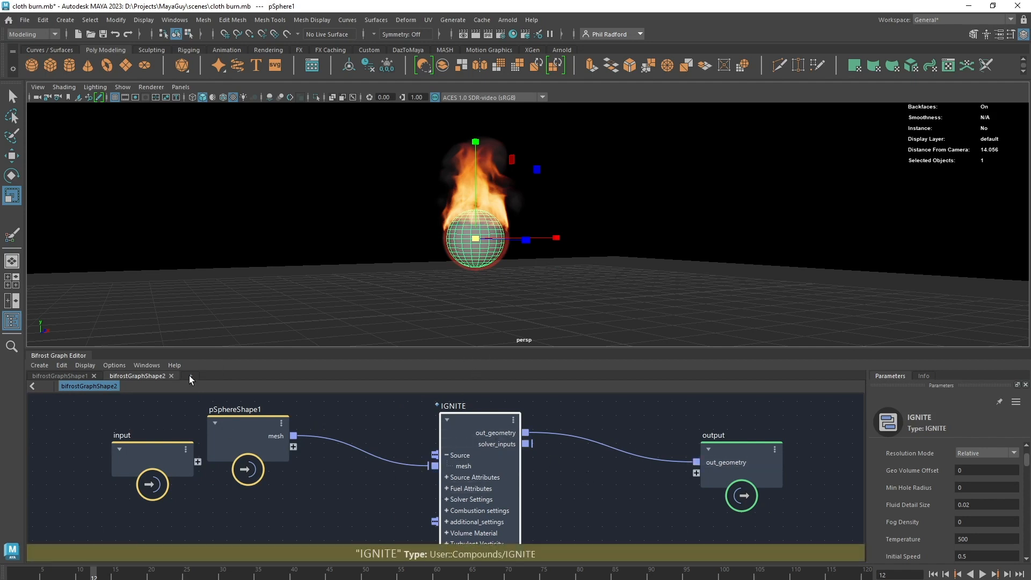
# - Undock and maximize the Bifrost Graph Editor, and widen its parameter area
pyautogui.moveTo(58, 355); pyautogui.dragTo(24, 236)
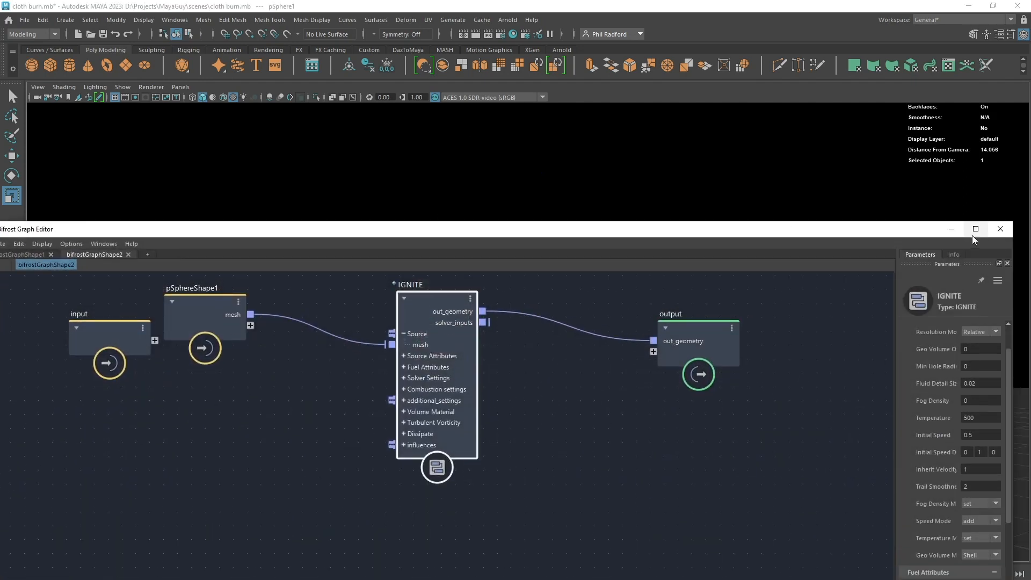
pyautogui.click(975, 230)
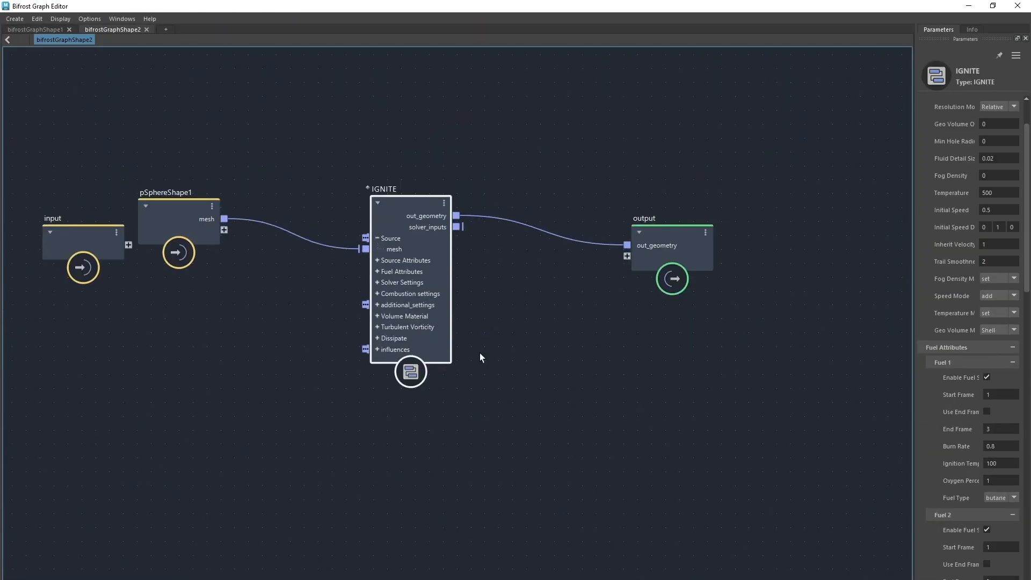
pyautogui.moveTo(914, 299); pyautogui.dragTo(794, 299)
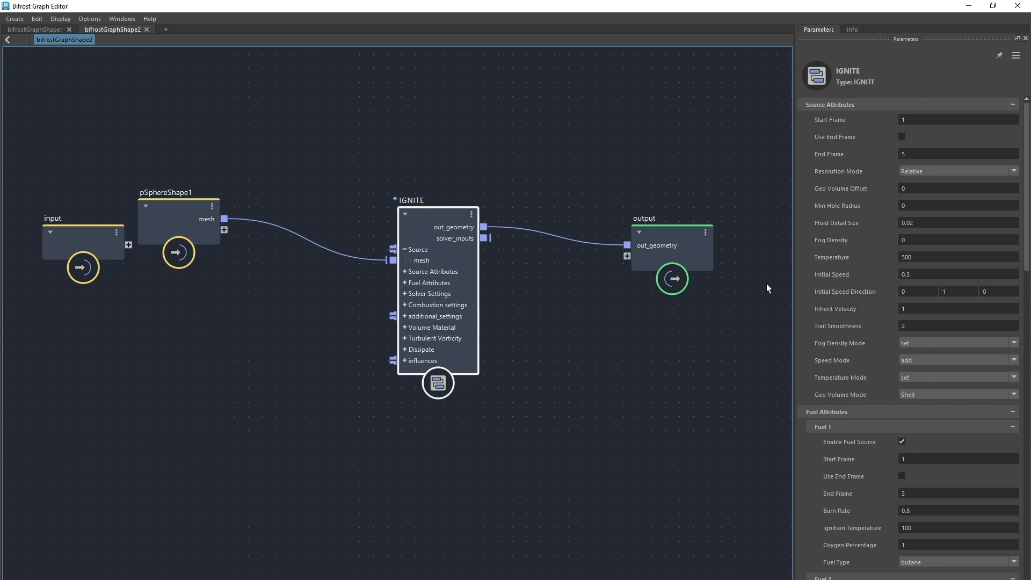
# - Examine the IGNITE node's parameters, from source and fuel attributes through solver, combustion and volume material to turbulent vorticity
pyautogui.click(920, 170)
pyautogui.click(920, 170)
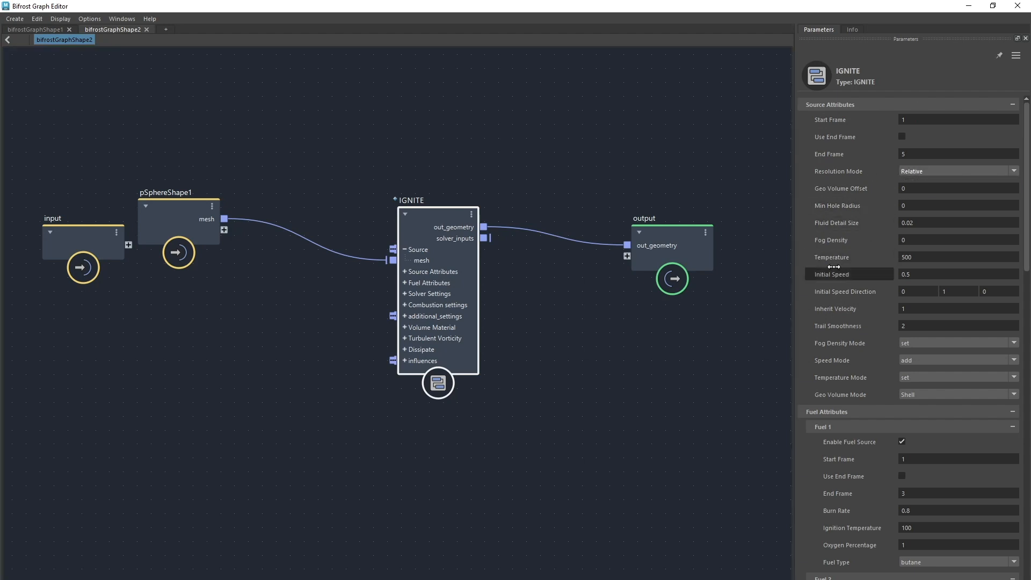
pyautogui.scroll(-3, 859, 279)
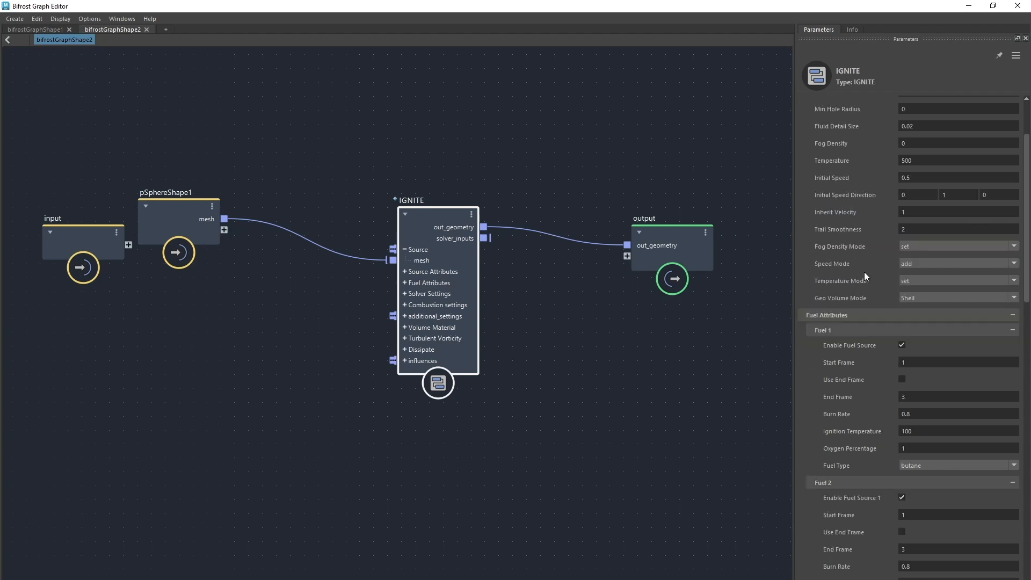
pyautogui.scroll(-5, 848, 270)
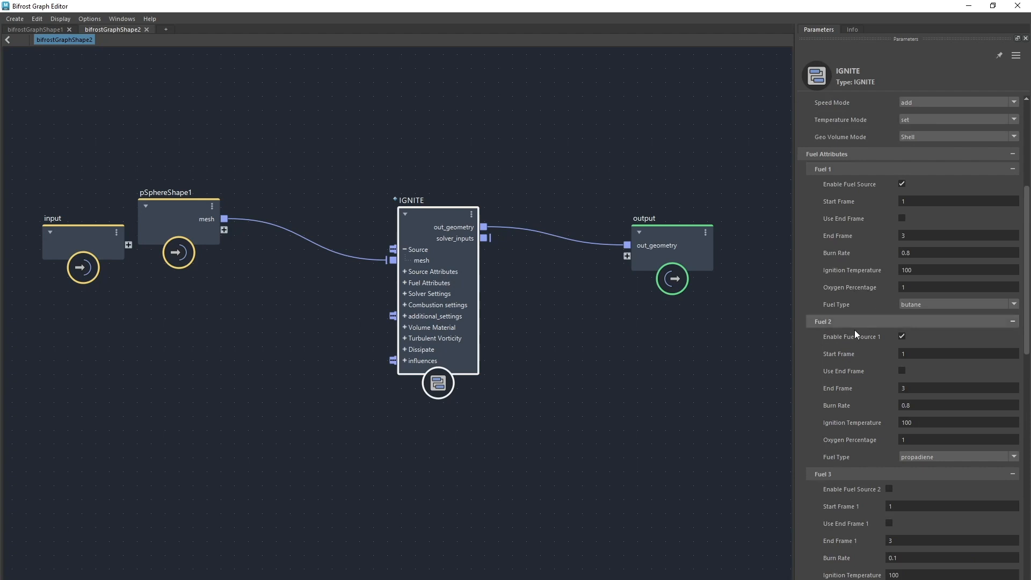
pyautogui.scroll(-2, 851, 257)
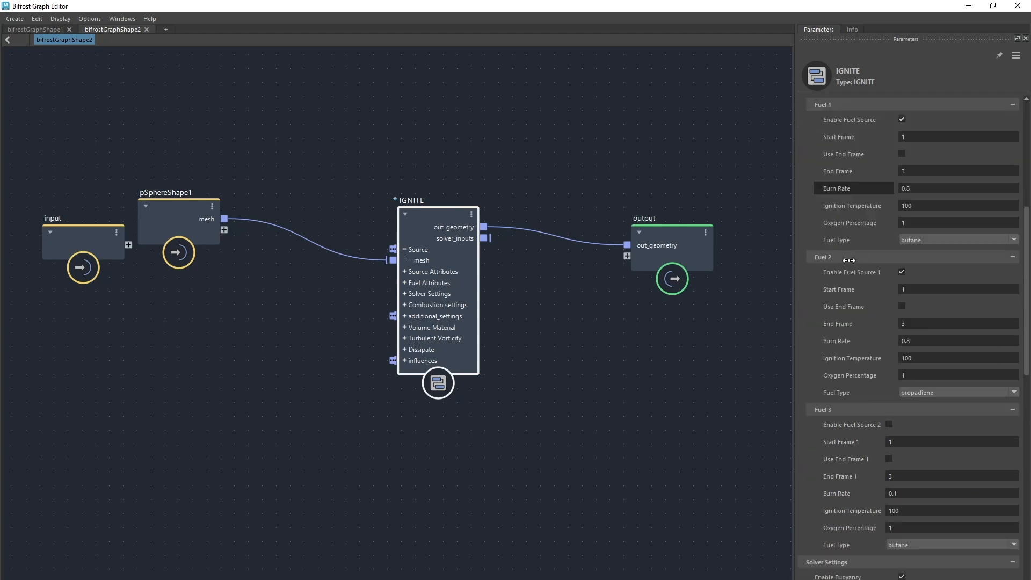
pyautogui.scroll(-10, 827, 336)
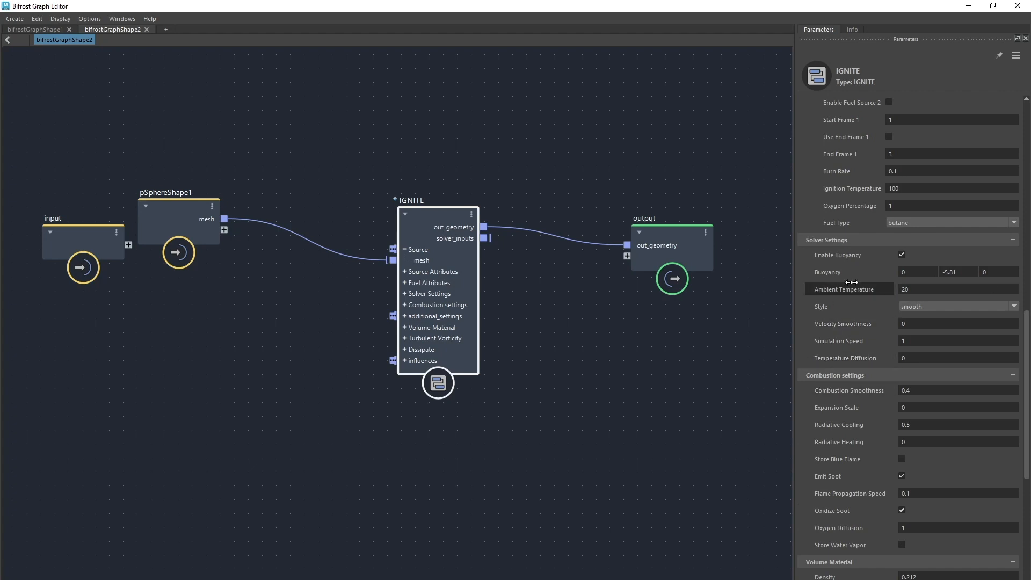
pyautogui.scroll(-4, 854, 314)
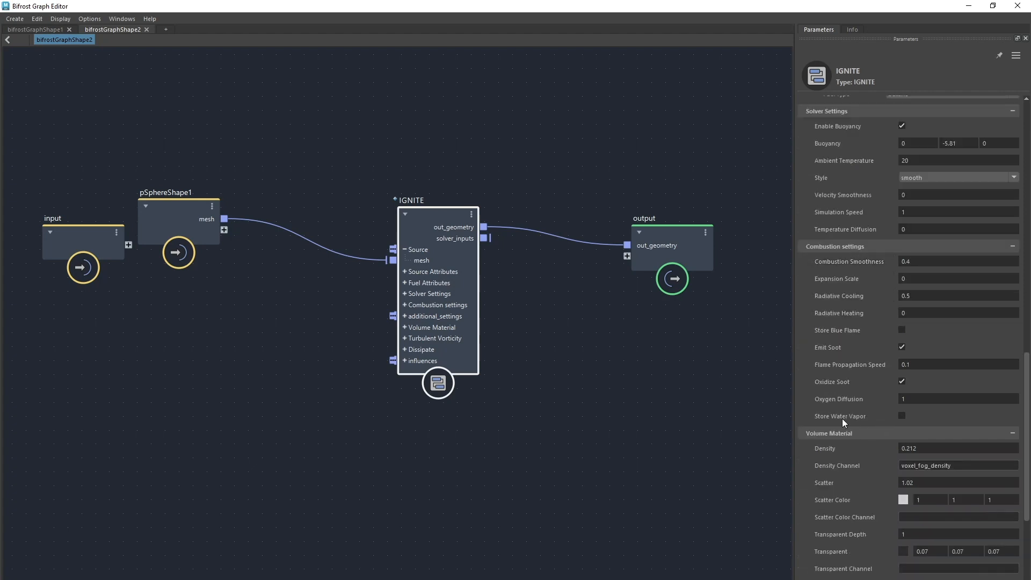
pyautogui.scroll(-5, 838, 290)
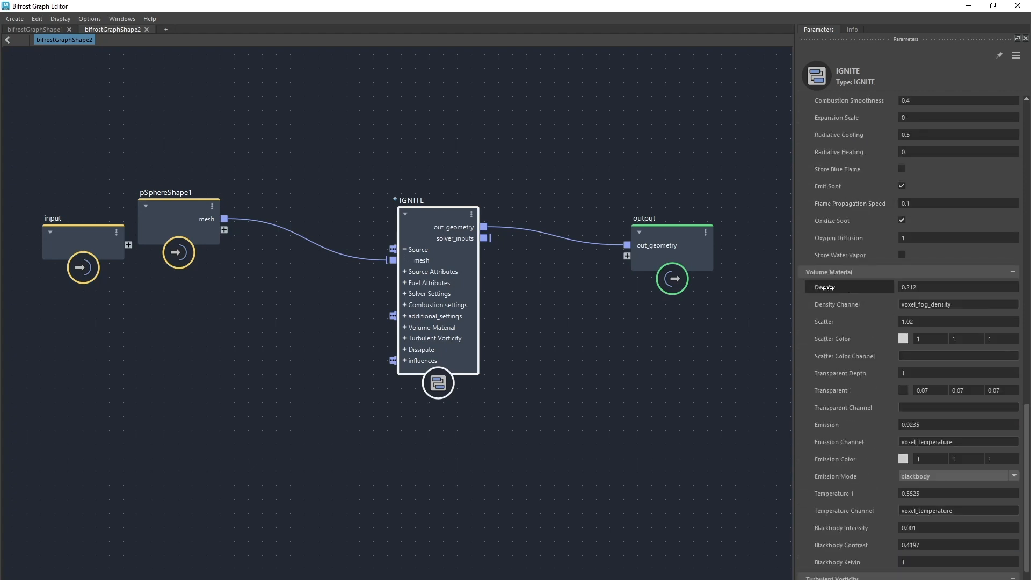
pyautogui.scroll(-3, 834, 452)
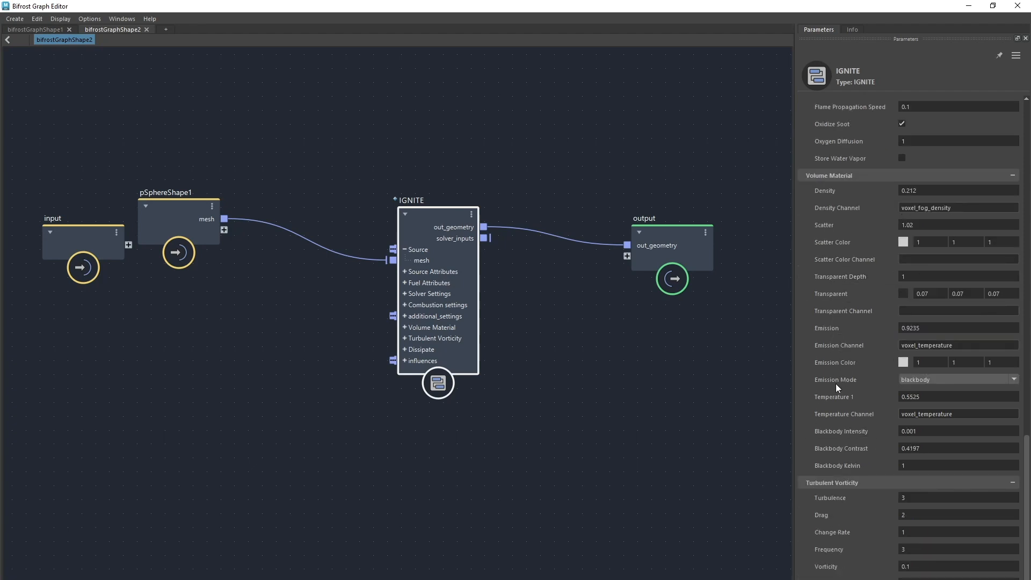
pyautogui.scroll(-1, 837, 333)
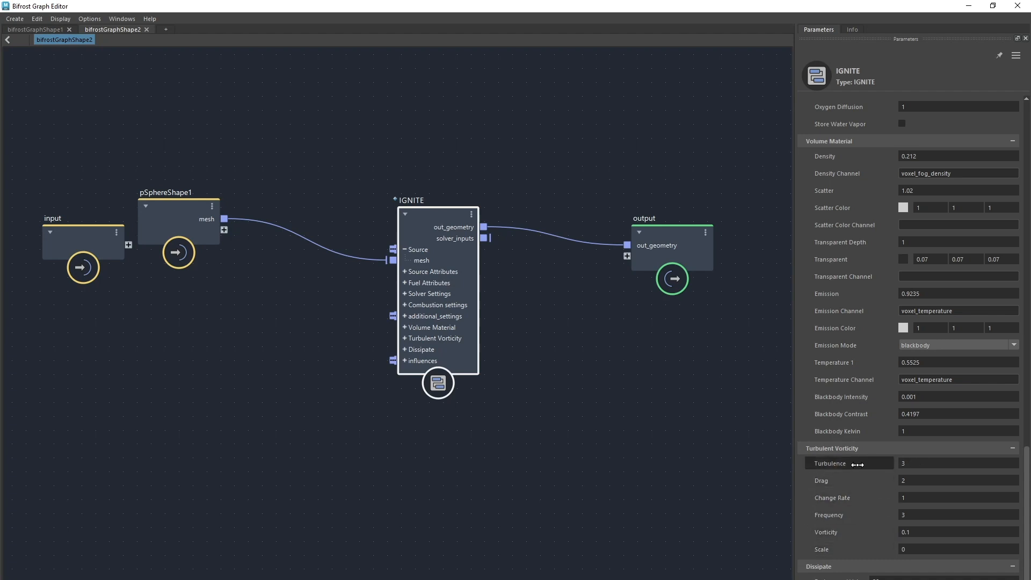
# - Move the graph editor out of the way to view the burning sphere, and bring it back
pyautogui.moveTo(575, 6); pyautogui.dragTo(550, 406)
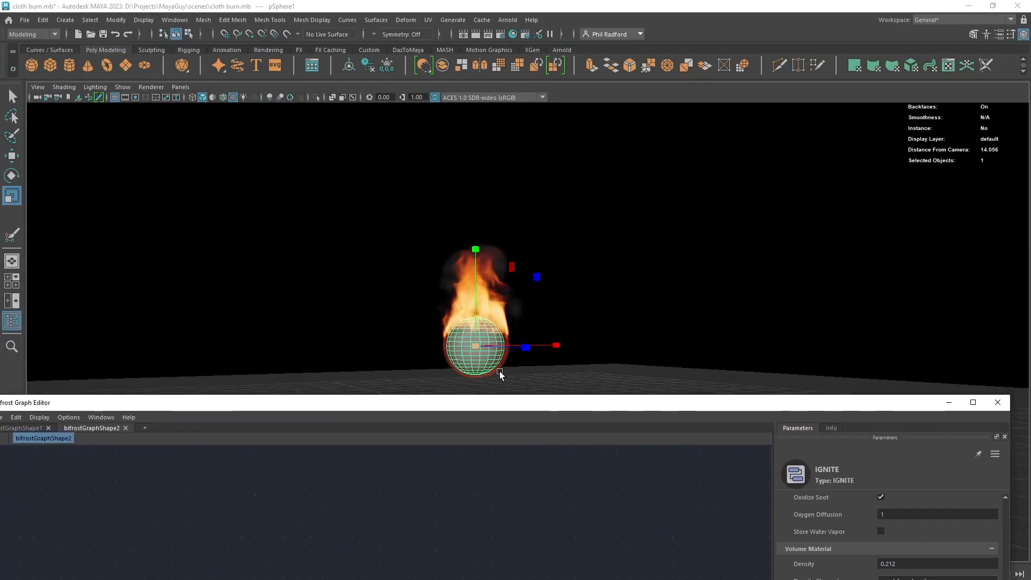
pyautogui.moveTo(739, 411); pyautogui.dragTo(755, 13)
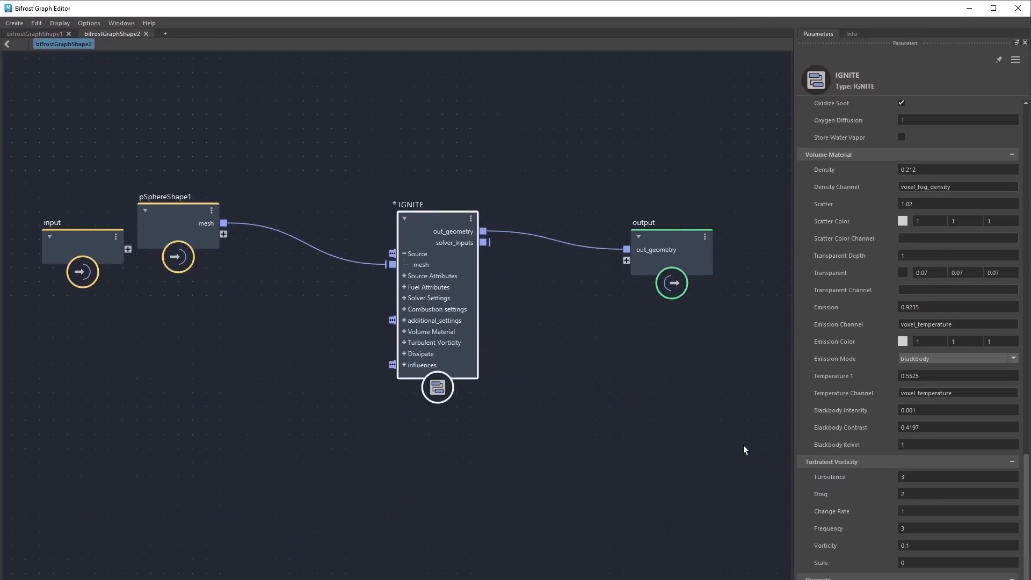
# - Shift the IGNITE node slightly toward the sphere node and pause the graph's evaluation
pyautogui.moveTo(437, 246); pyautogui.dragTo(401, 270)
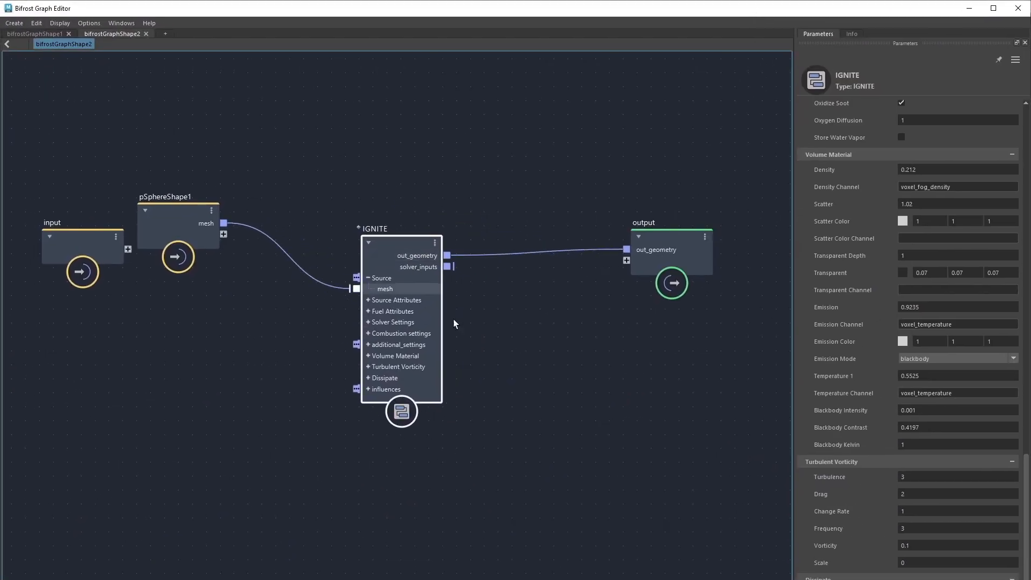
pyautogui.click(516, 374)
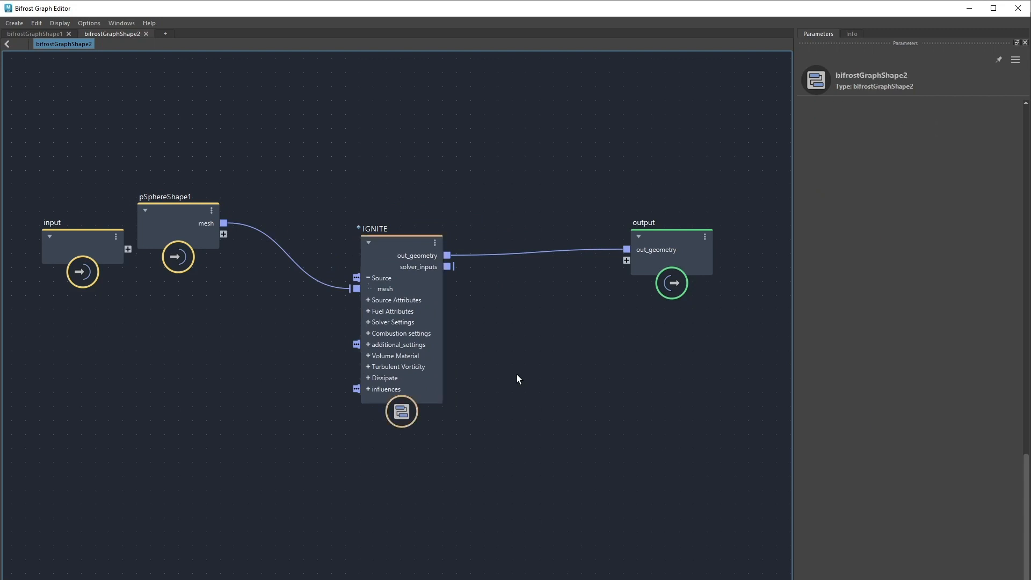
pyautogui.press('Escape')
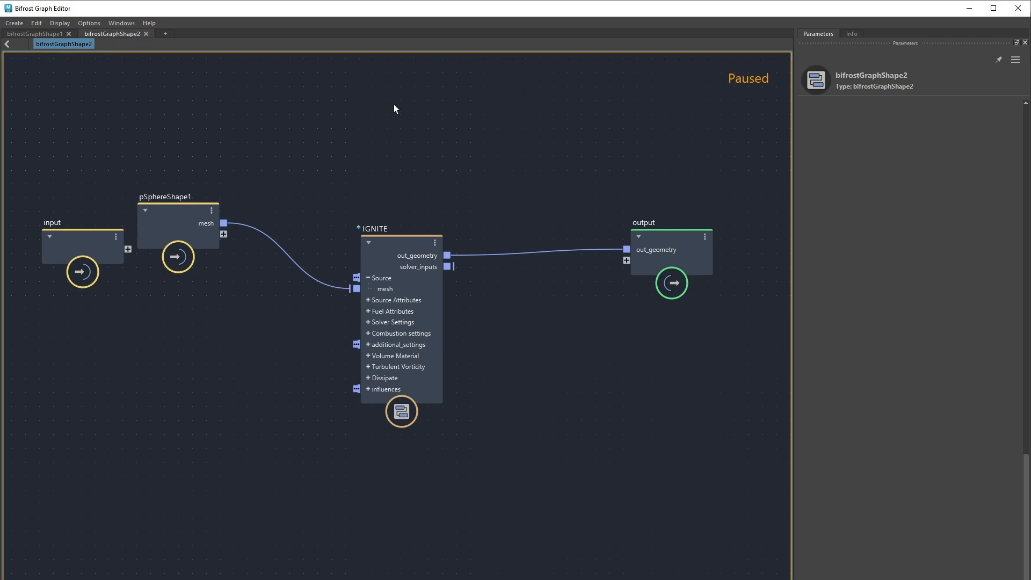
# - Dock the graph editor below the viewport again, enlarge the viewport and reframe the sphere and nodes
pyautogui.moveTo(423, 10); pyautogui.dragTo(444, 567)
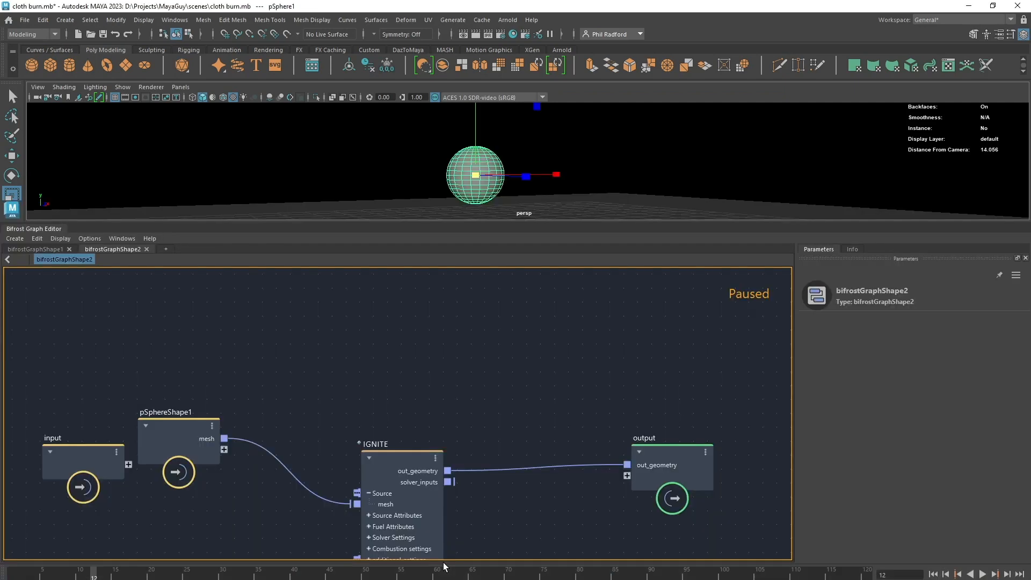
pyautogui.moveTo(374, 224); pyautogui.dragTo(371, 292)
pyautogui.moveTo(246, 415); pyautogui.dragTo(461, 391, button='middle')
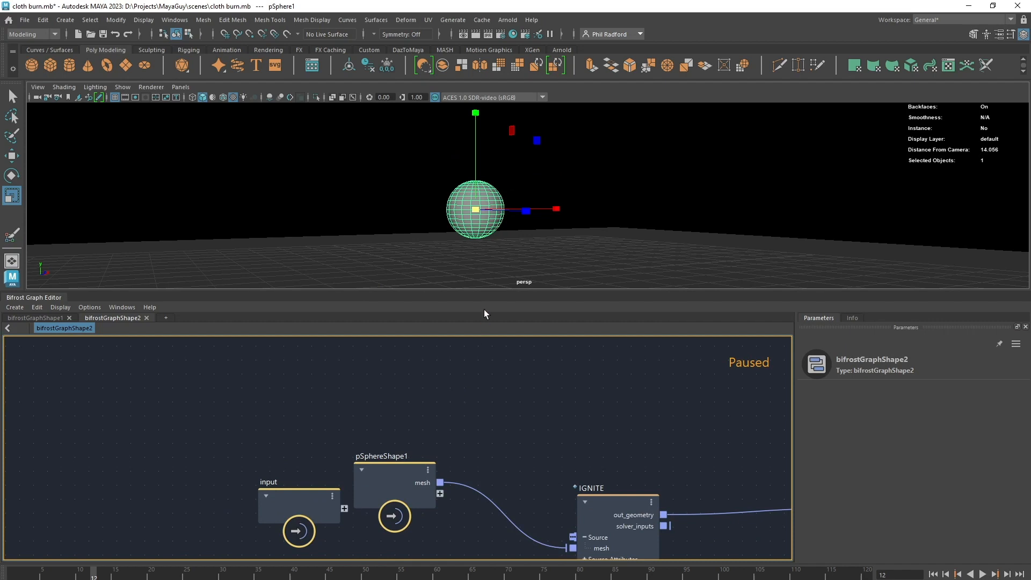
pyautogui.keyDown('alt'); pyautogui.moveTo(582, 253); pyautogui.dragTo(590, 240, button='middle'); pyautogui.keyUp('alt')
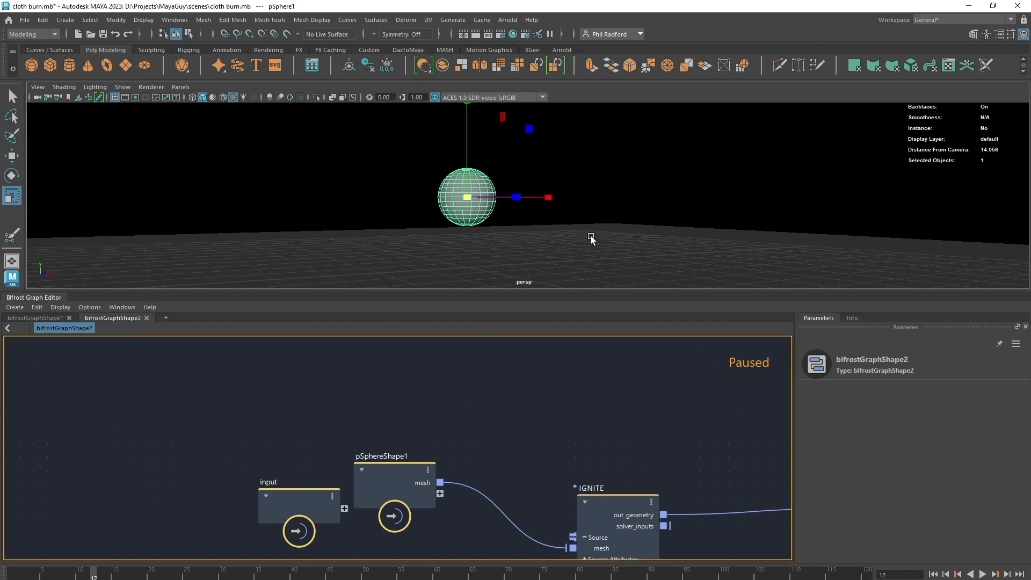
# - Hide the sphere and switch the graph editor to the bifrostGraphShape1 graph, showing its sofa mesh nodes
pyautogui.keyDown('alt'); pyautogui.moveTo(591, 238); pyautogui.dragTo(595, 241); pyautogui.keyUp('alt')
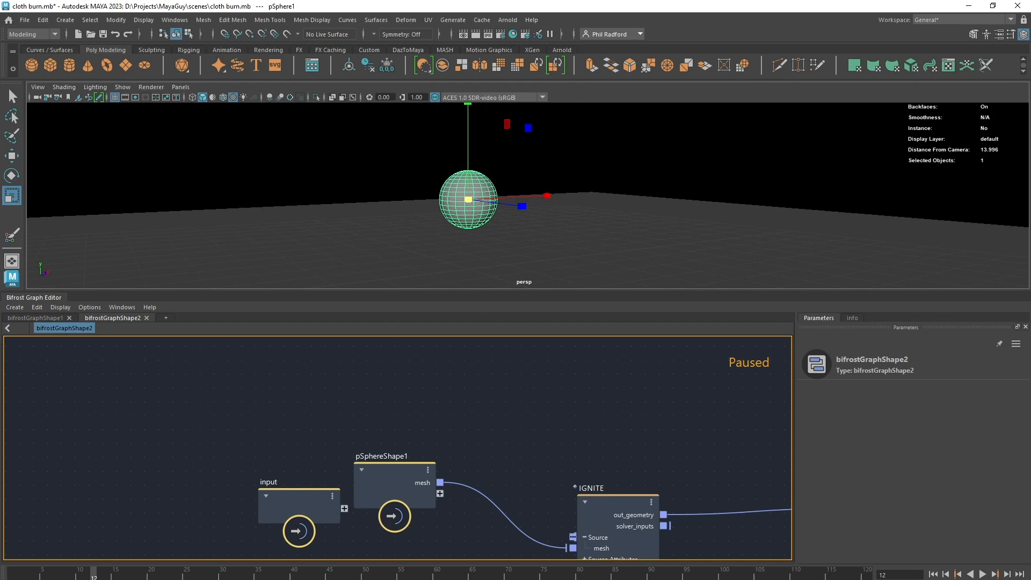
pyautogui.press('h')
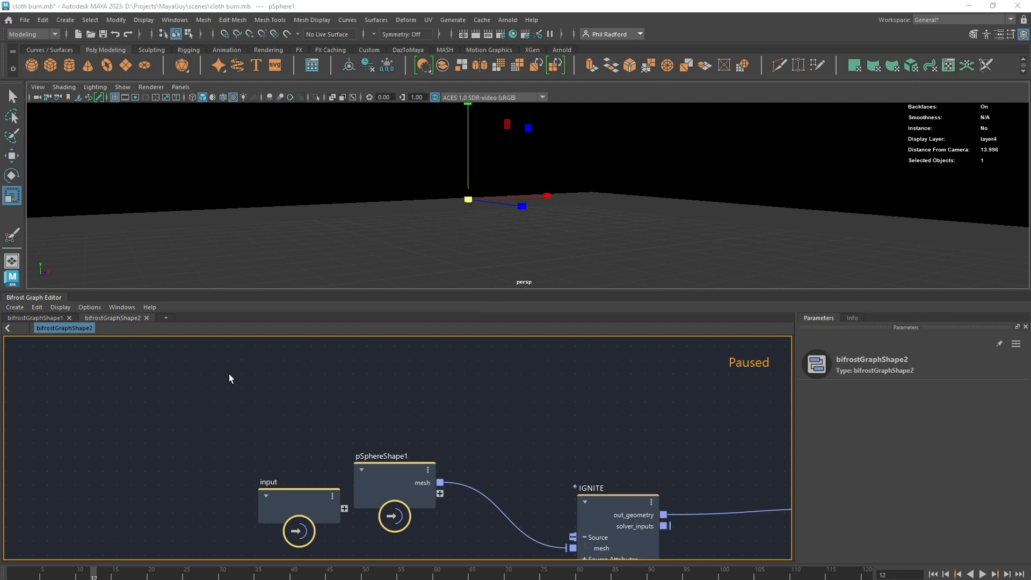
pyautogui.click(50, 319)
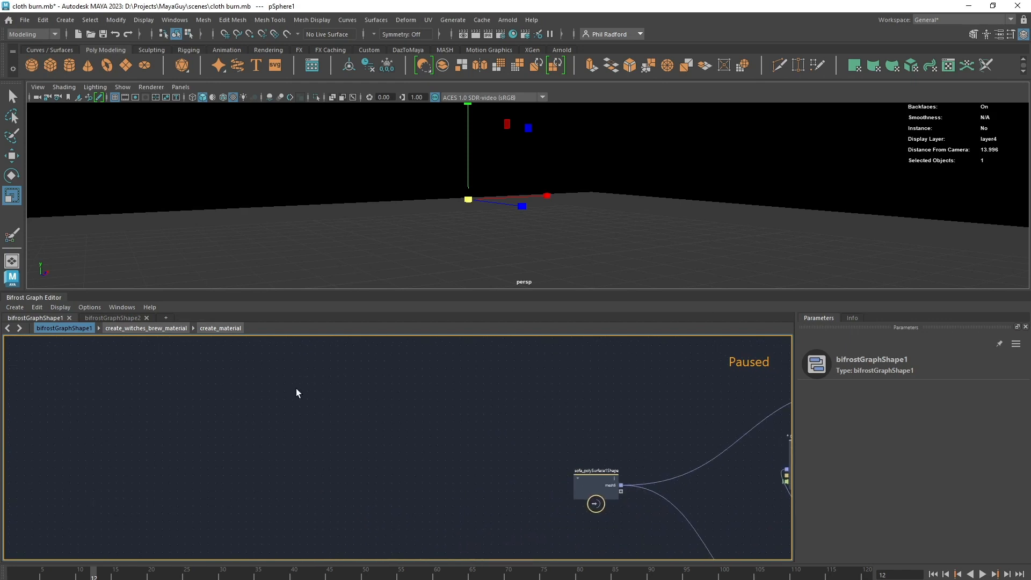
pyautogui.moveTo(457, 393); pyautogui.dragTo(333, 417, button='middle')
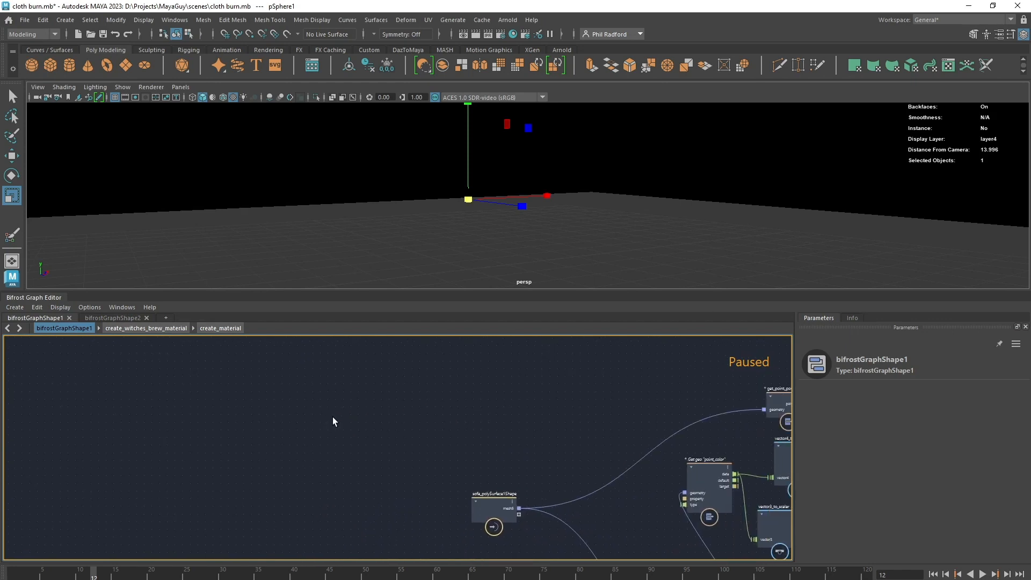
# - Resume the graph's evaluation and frame the sofa in the perspective view
pyautogui.press('Escape')
pyautogui.moveTo(648, 180)
pyautogui.keyDown('alt'); pyautogui.mouseDown()
pyautogui.moveTo(610, 189)
pyautogui.moveTo(648, 184)
pyautogui.mouseUp(); pyautogui.keyUp('alt')
pyautogui.keyDown('alt'); pyautogui.moveTo(611, 220); pyautogui.dragTo(626, 188, button='middle'); pyautogui.keyUp('alt')
pyautogui.keyDown('alt'); pyautogui.moveTo(627, 189); pyautogui.dragTo(667, 204, button='right'); pyautogui.keyUp('alt')
pyautogui.keyDown('alt'); pyautogui.moveTo(667, 204); pyautogui.dragTo(631, 213); pyautogui.keyUp('alt')
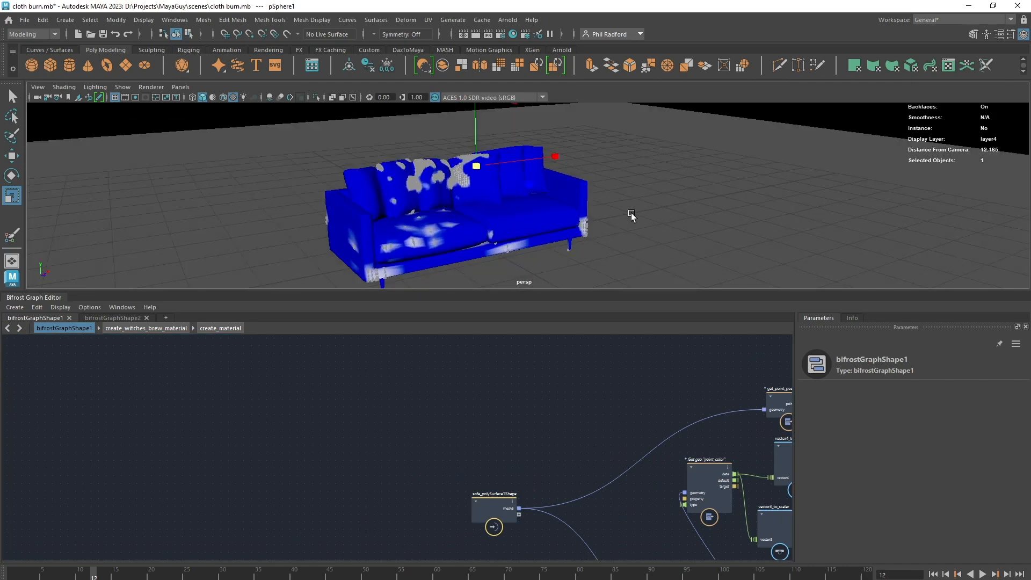
pyautogui.keyDown('alt'); pyautogui.moveTo(631, 212); pyautogui.dragTo(718, 212, button='right'); pyautogui.keyUp('alt')
pyautogui.keyDown('alt'); pyautogui.moveTo(697, 214); pyautogui.dragTo(726, 208, button='middle'); pyautogui.keyUp('alt')
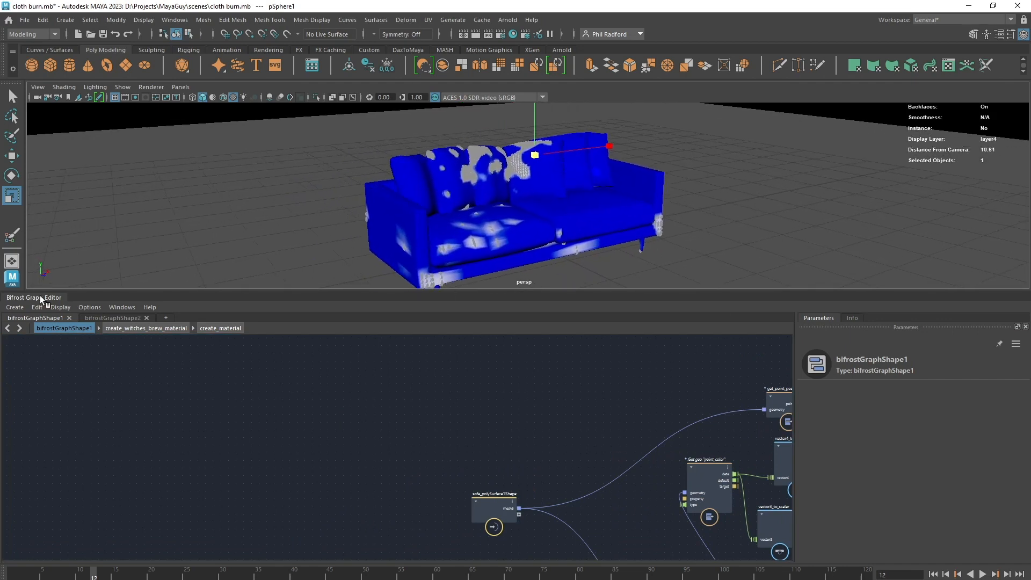
# - Undock and maximize the graph editor, and select the IGNITE1 node in the sofa graph
pyautogui.moveTo(42, 297); pyautogui.dragTo(30, 122)
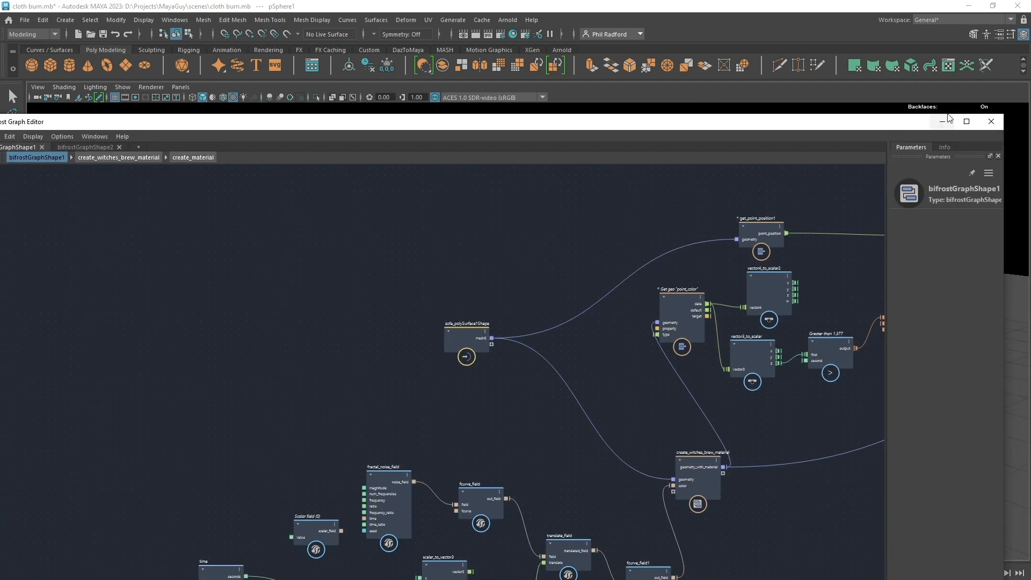
pyautogui.click(966, 122)
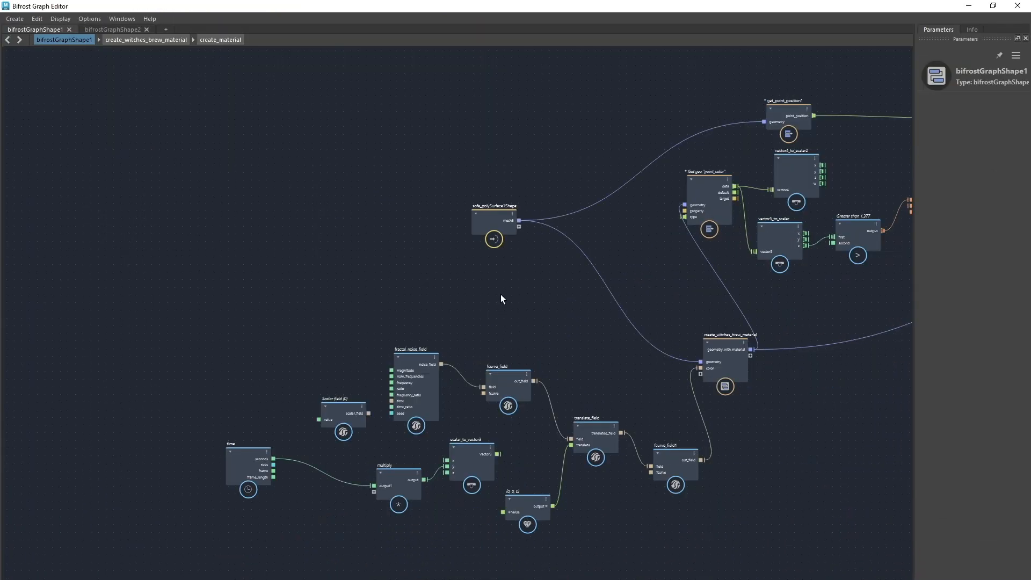
pyautogui.moveTo(707, 273); pyautogui.dragTo(216, 353, button='middle')
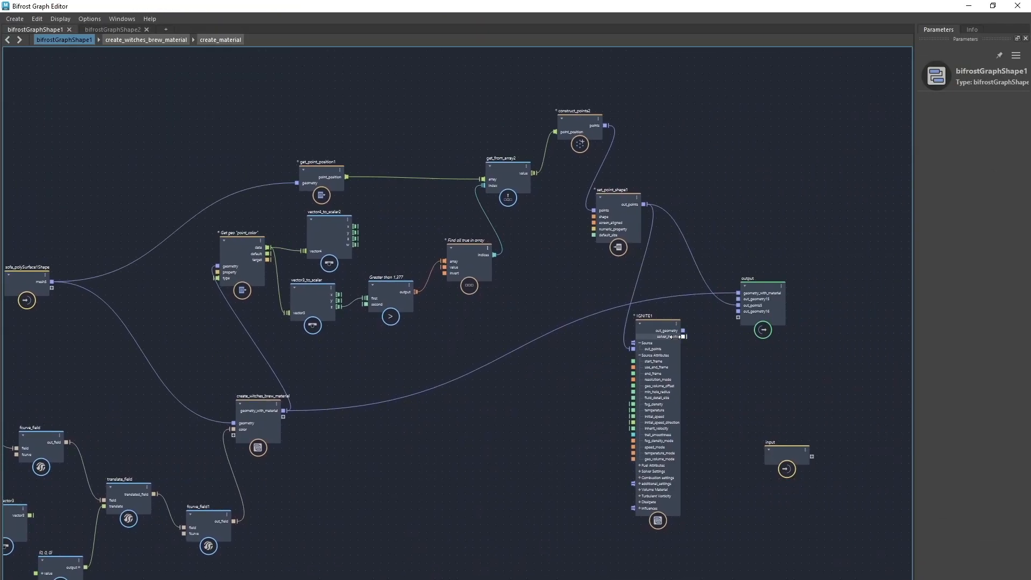
pyautogui.click(664, 356)
pyautogui.moveTo(664, 356); pyautogui.dragTo(670, 370)
pyautogui.moveTo(746, 381); pyautogui.dragTo(841, 341, button='middle')
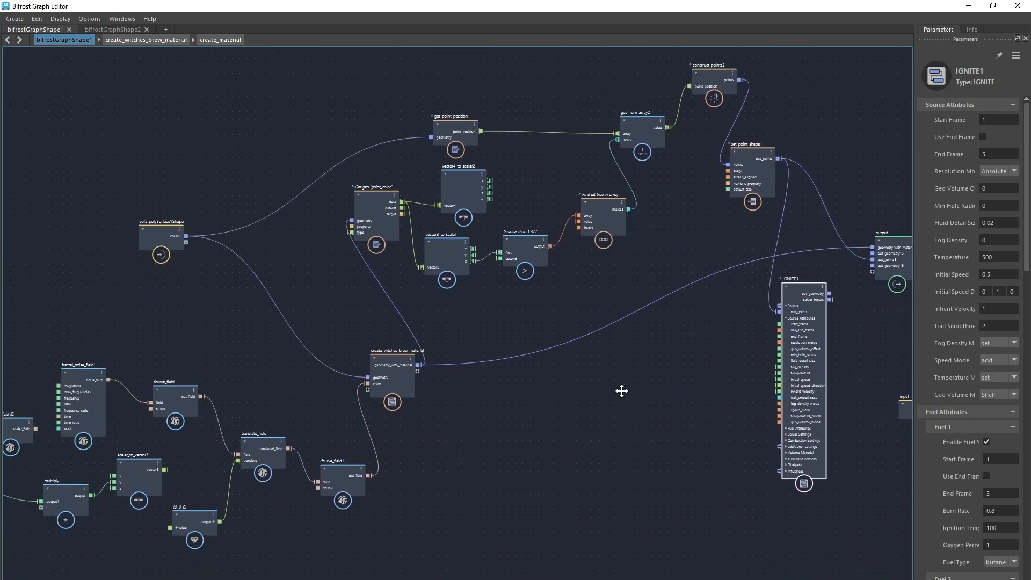
pyautogui.moveTo(642, 385); pyautogui.dragTo(442, 408, button='middle')
pyautogui.scroll(1, 442, 408)
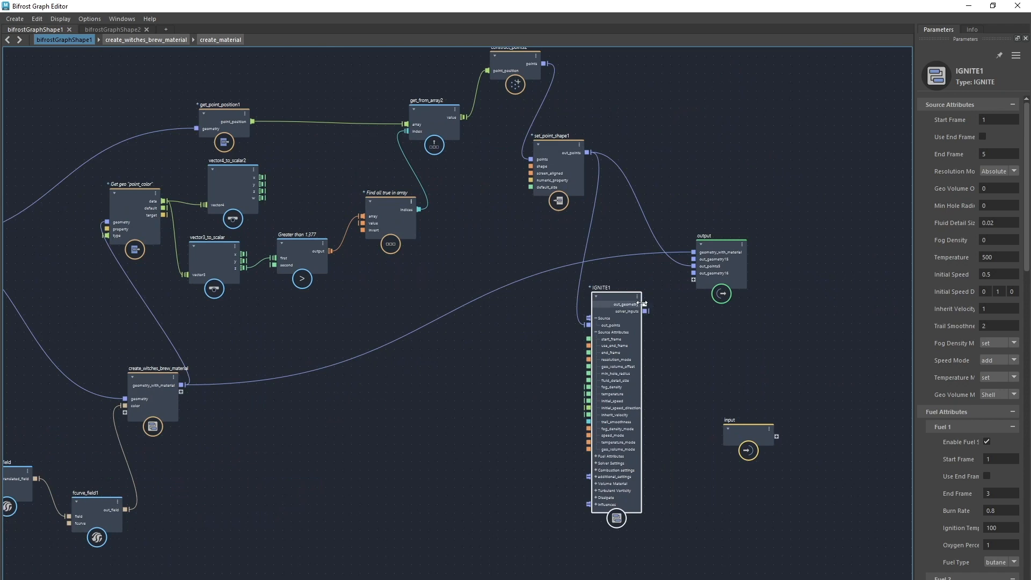
# - Connect IGNITE1's out_geometry to the output node, play the fire simulation from the first frame, and rewind to the start
pyautogui.moveTo(644, 303); pyautogui.dragTo(701, 277)
pyautogui.moveTo(704, 12); pyautogui.dragTo(0, 194)
pyautogui.click(934, 571)
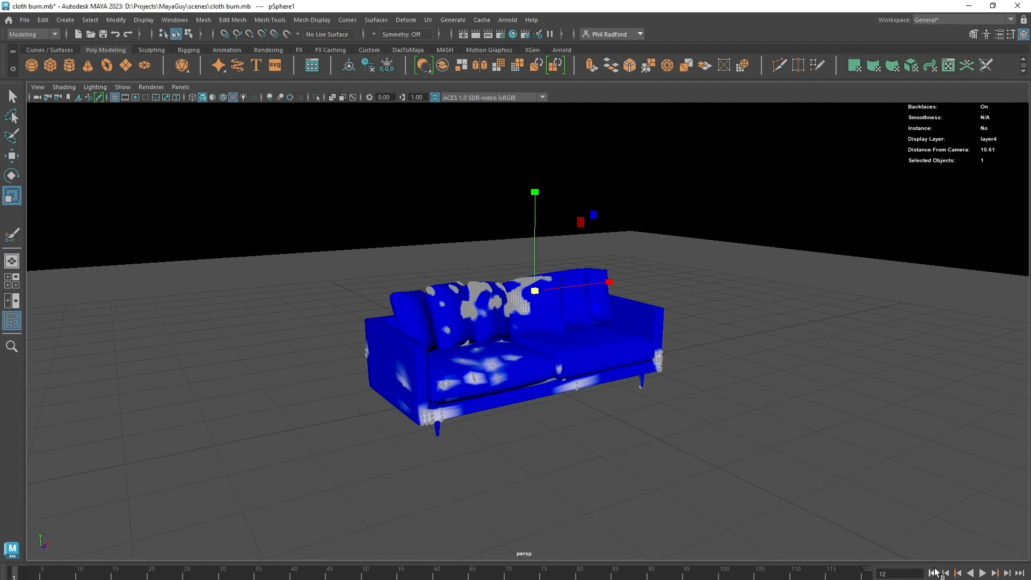
pyautogui.click(983, 573)
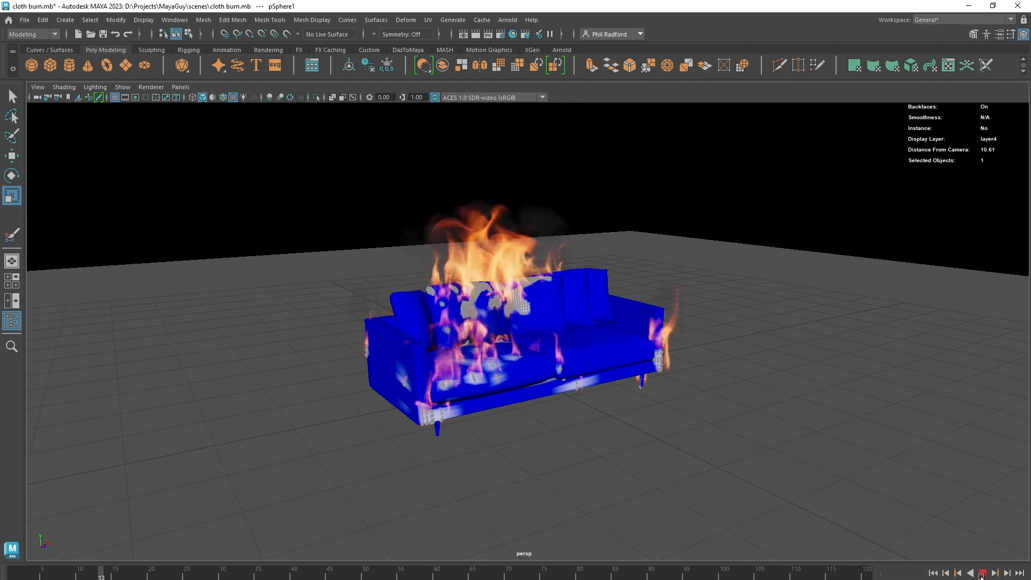
pyautogui.click(934, 573)
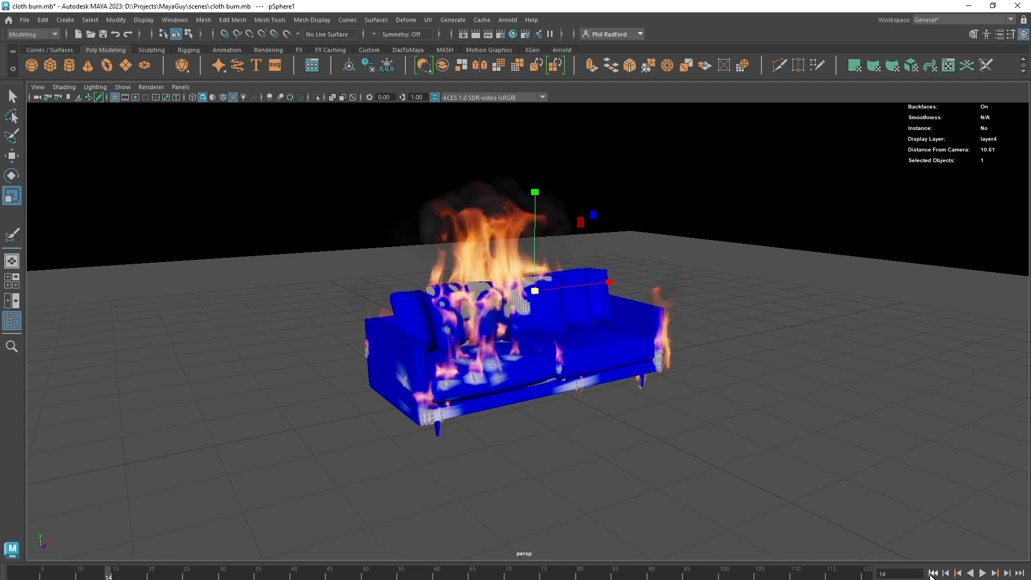
pyautogui.click(931, 573)
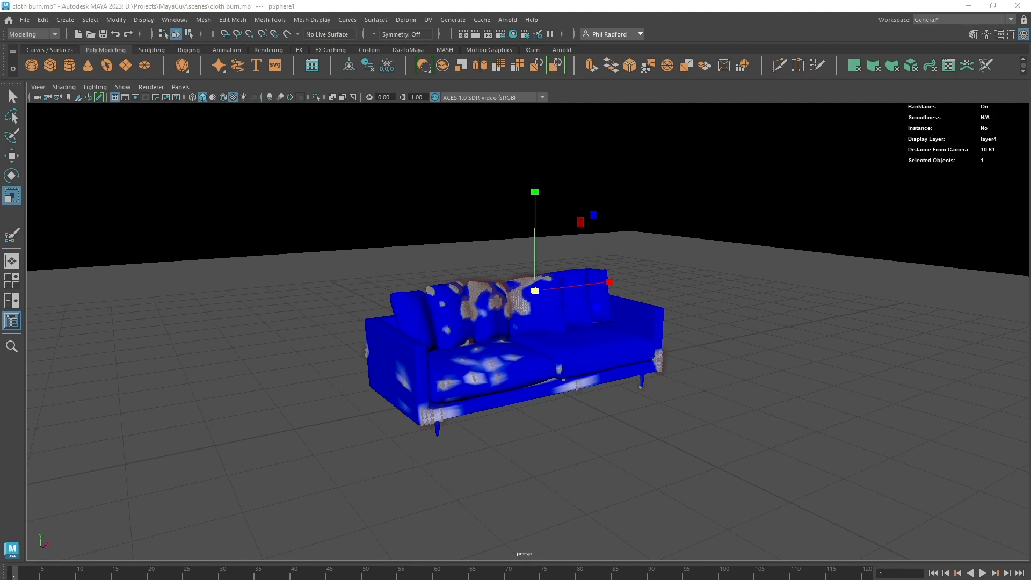
# - Disconnect IGNITE1's out_geometry from the output node and select the create_witches_brew_material node
pyautogui.hotkey('alt', 'Tab')
pyautogui.moveTo(674, 285); pyautogui.dragTo(608, 433)
pyautogui.moveTo(355, 478); pyautogui.dragTo(545, 478, button='middle')
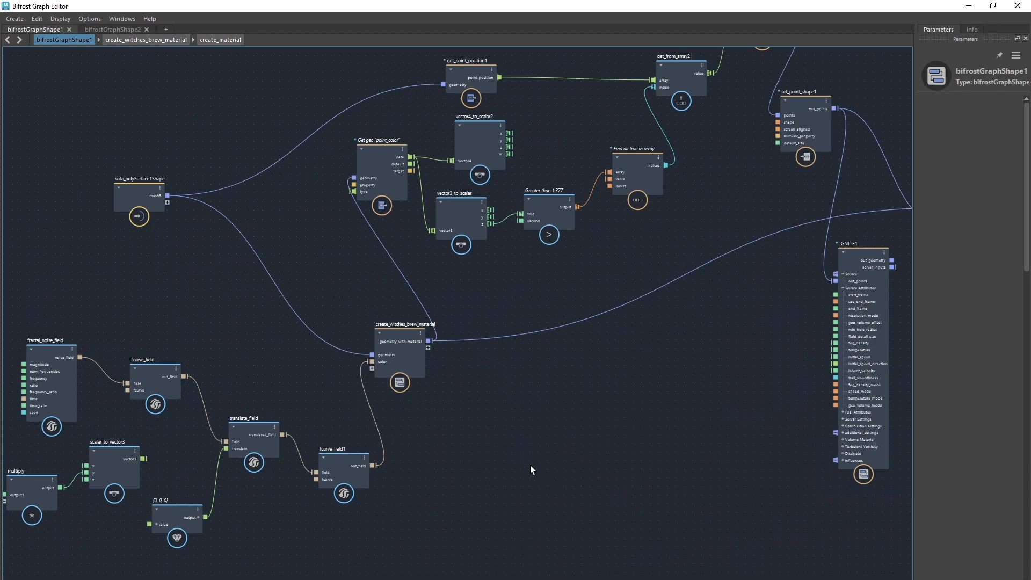
pyautogui.moveTo(539, 456); pyautogui.dragTo(709, 389, button='middle')
pyautogui.click(568, 283)
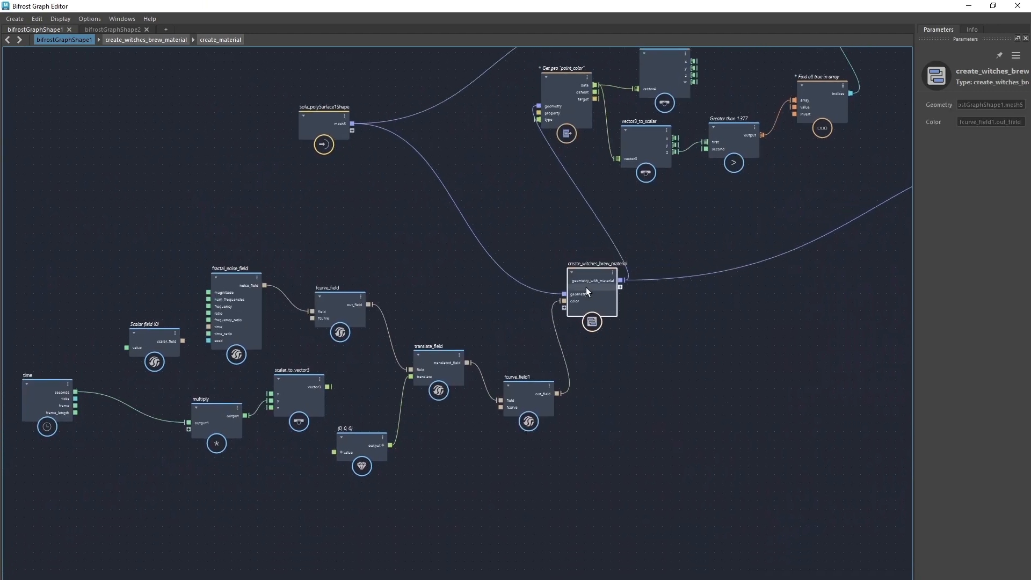
# - View the Fields compounds, including boiling_noise, in the Bifrost Browser and put the browser away
pyautogui.moveTo(478, 6); pyautogui.dragTo(473, 252)
pyautogui.click(183, 20)
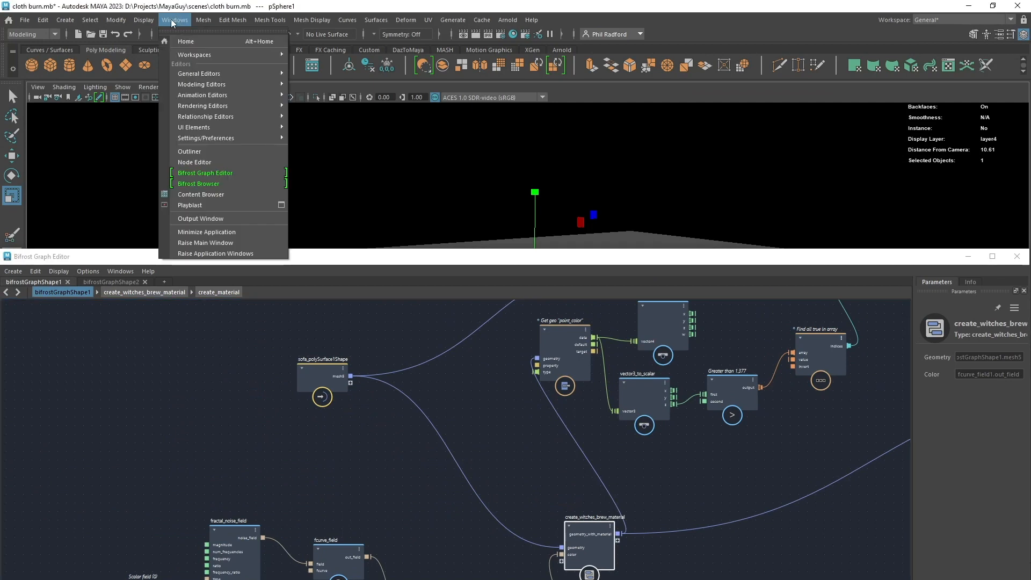
pyautogui.click(220, 184)
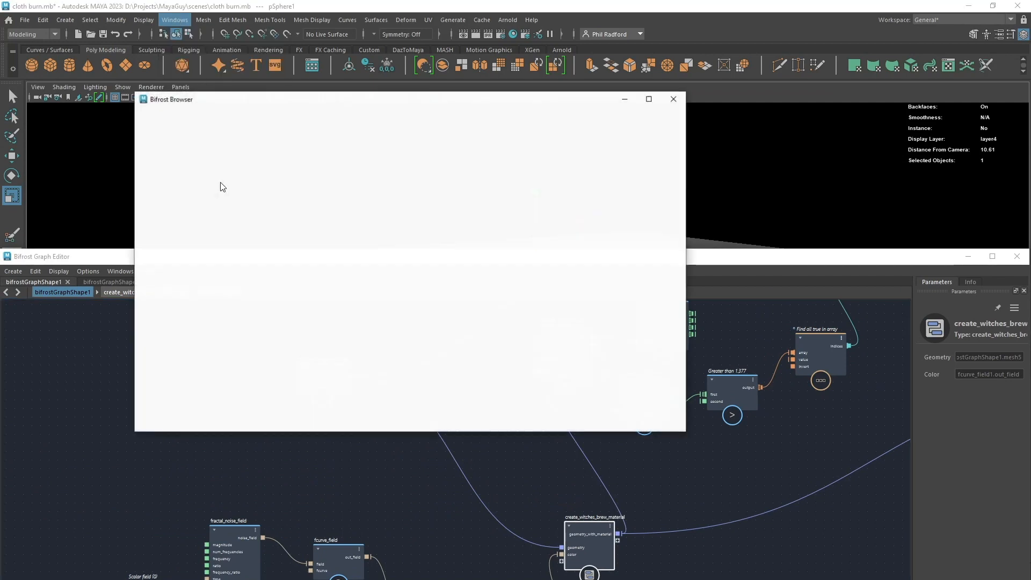
pyautogui.click(171, 167)
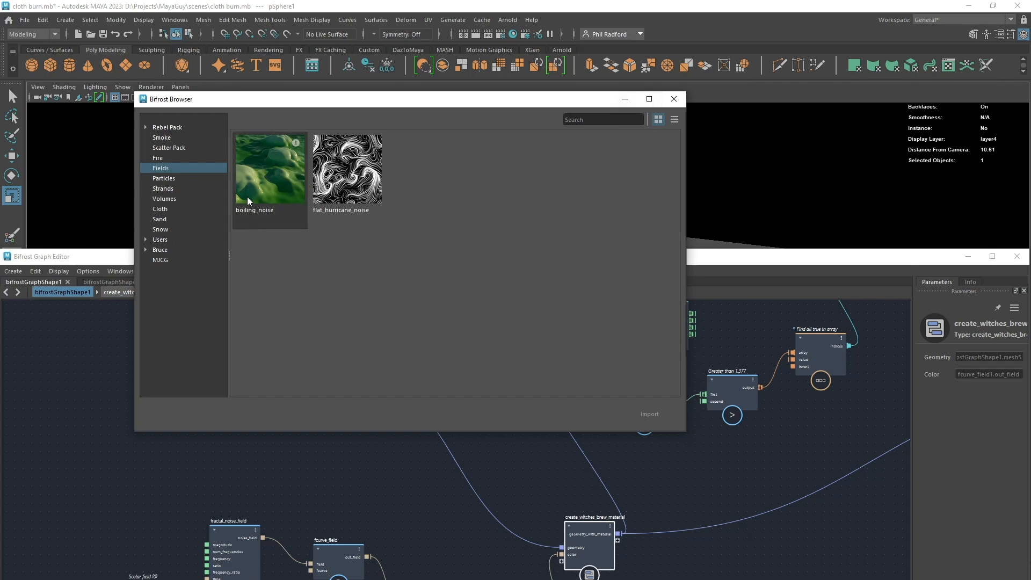
pyautogui.click(624, 98)
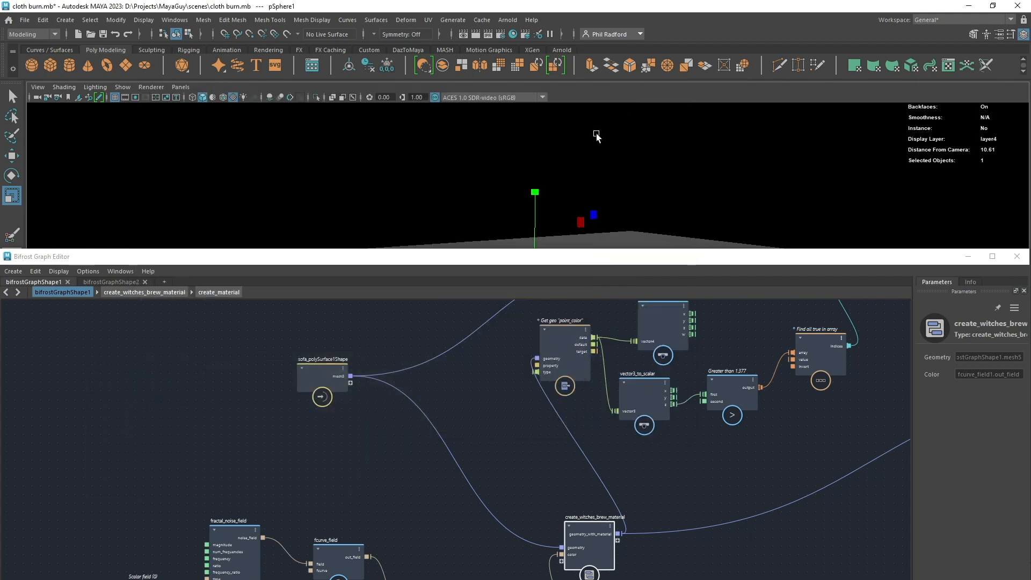
# - Spread the noise nodes feeding the sofa material by shifting fractal_noise_field up slightly and fcurve_field slightly away from it
pyautogui.keyDown('alt'); pyautogui.moveTo(312, 549); pyautogui.dragTo(401, 341, button='middle'); pyautogui.keyUp('alt')
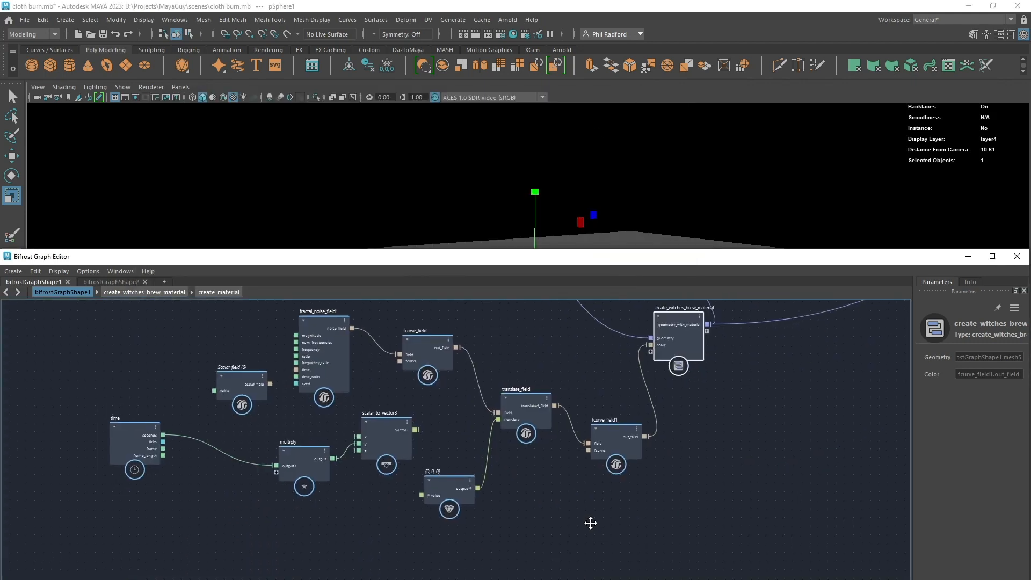
pyautogui.keyDown('alt'); pyautogui.moveTo(589, 522); pyautogui.dragTo(592, 544, button='middle'); pyautogui.keyUp('alt')
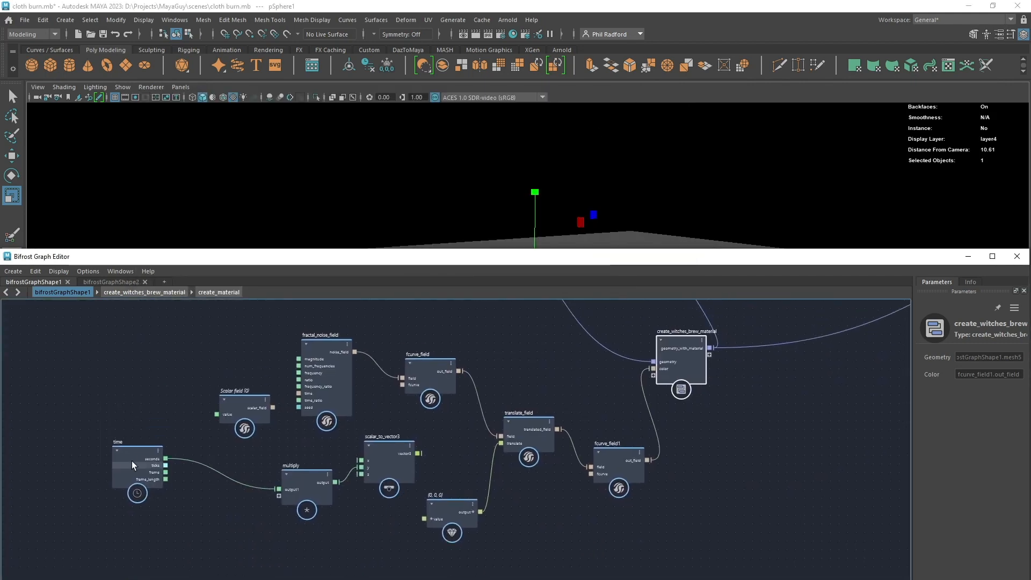
pyautogui.click(261, 414)
pyautogui.keyDown('alt'); pyautogui.moveTo(594, 518); pyautogui.dragTo(519, 515, button='middle'); pyautogui.keyUp('alt')
pyautogui.moveTo(269, 370); pyautogui.dragTo(262, 358)
pyautogui.moveTo(364, 374); pyautogui.dragTo(378, 375)
# - Rearrange the translate_field, multiply, scalar_to_vector3 and Scalar field nodes, placing multiply between time and scalar_to_vector3
pyautogui.moveTo(314, 451); pyautogui.dragTo(202, 442)
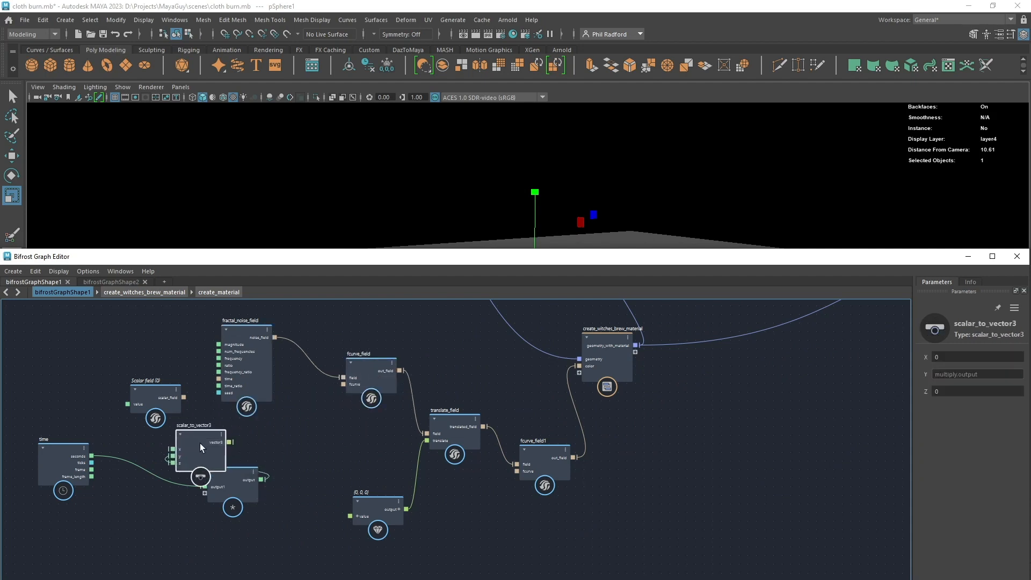
pyautogui.moveTo(453, 422); pyautogui.dragTo(462, 409)
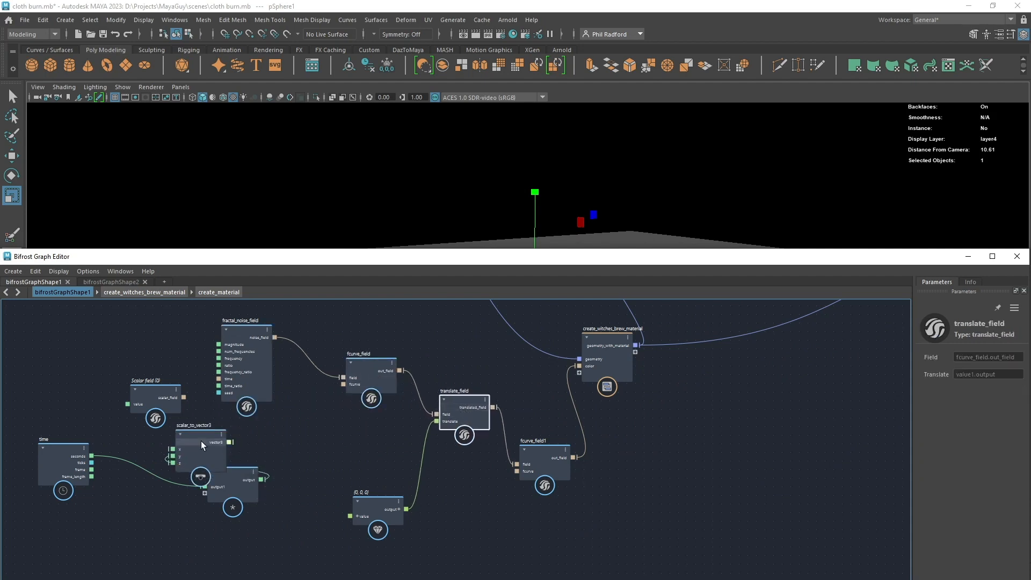
pyautogui.moveTo(204, 441); pyautogui.dragTo(322, 443)
pyautogui.moveTo(251, 481); pyautogui.dragTo(193, 485)
pyautogui.moveTo(300, 466); pyautogui.dragTo(261, 475)
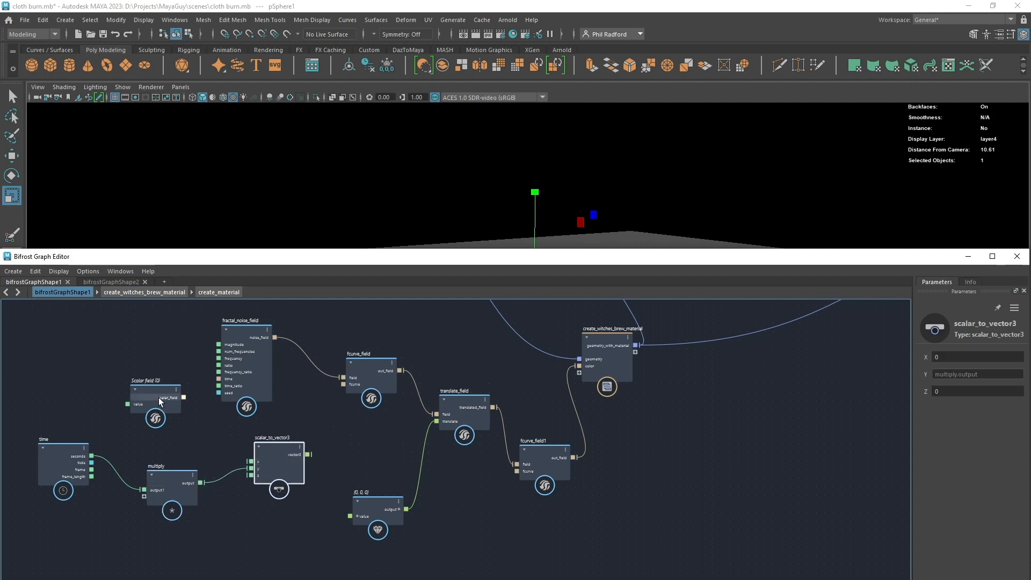
pyautogui.moveTo(159, 404); pyautogui.dragTo(120, 427)
pyautogui.moveTo(270, 452); pyautogui.dragTo(243, 446)
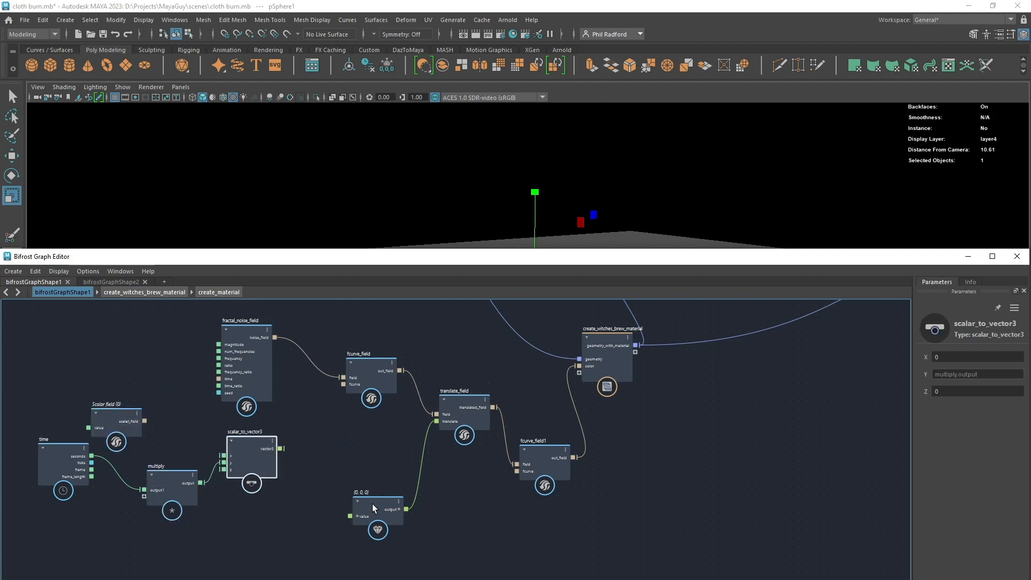
# - Raise the translate_field, (0, 0, 0) value and fcurve_field1 nodes slightly to tidy the chain feeding the material color
pyautogui.keyDown('alt'); pyautogui.moveTo(457, 498); pyautogui.dragTo(327, 502, button='middle'); pyautogui.keyUp('alt')
pyautogui.moveTo(332, 419); pyautogui.dragTo(351, 398)
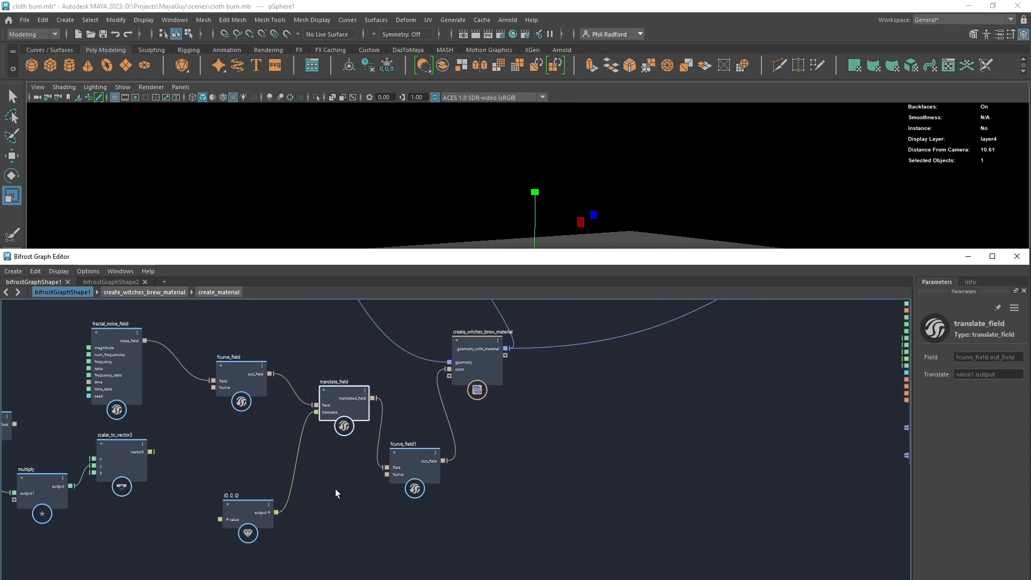
pyautogui.moveTo(259, 510)
pyautogui.mouseDown()
pyautogui.moveTo(288, 491)
pyautogui.moveTo(238, 484)
pyautogui.moveTo(276, 491)
pyautogui.moveTo(256, 491)
pyautogui.mouseUp()
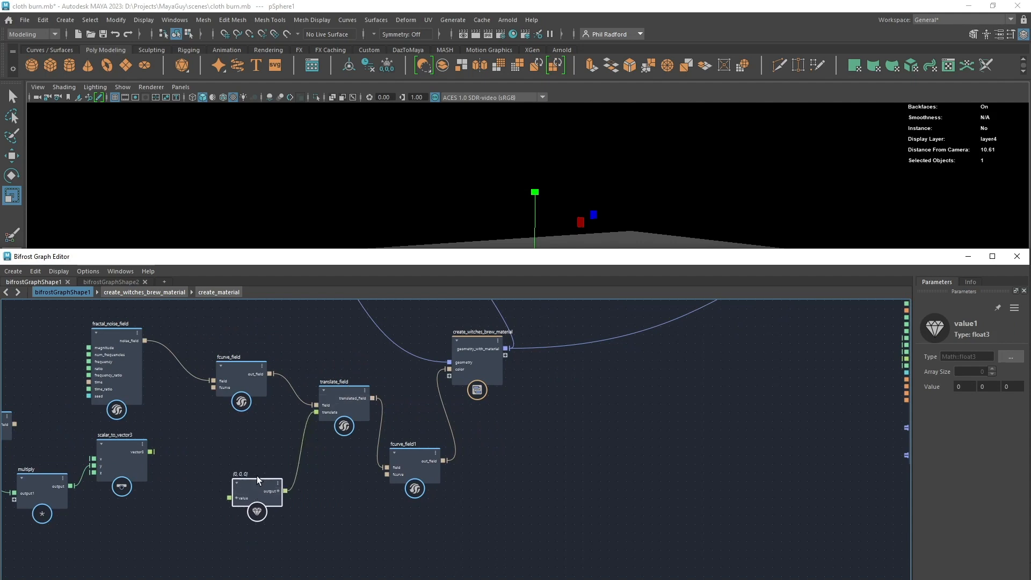
pyautogui.moveTo(411, 460)
pyautogui.mouseDown()
pyautogui.moveTo(420, 450)
pyautogui.moveTo(411, 444)
pyautogui.mouseUp()
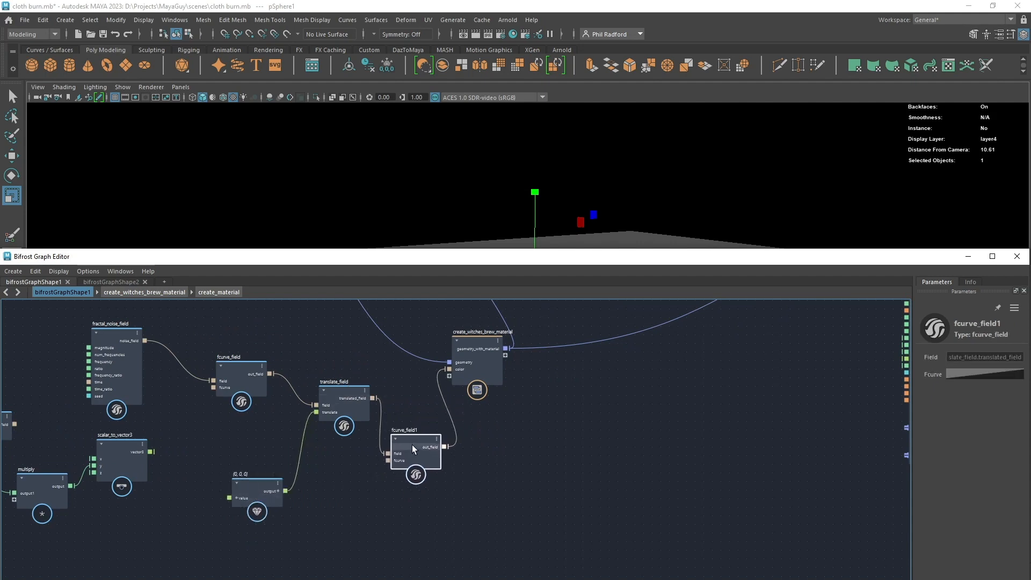
pyautogui.moveTo(496, 434); pyautogui.dragTo(460, 464, button='middle')
pyautogui.scroll(1, 460, 464)
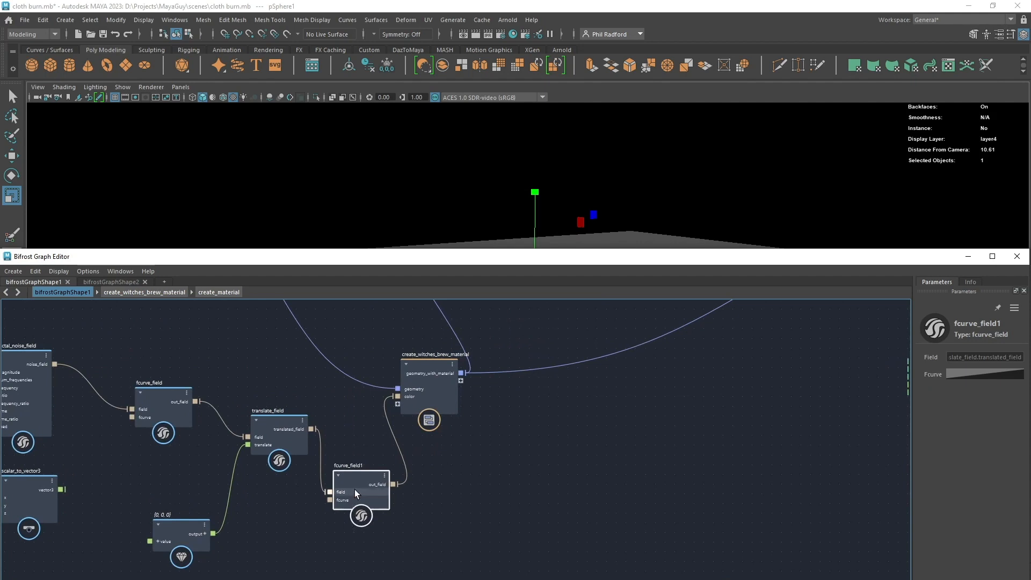
pyautogui.moveTo(355, 481); pyautogui.dragTo(361, 471)
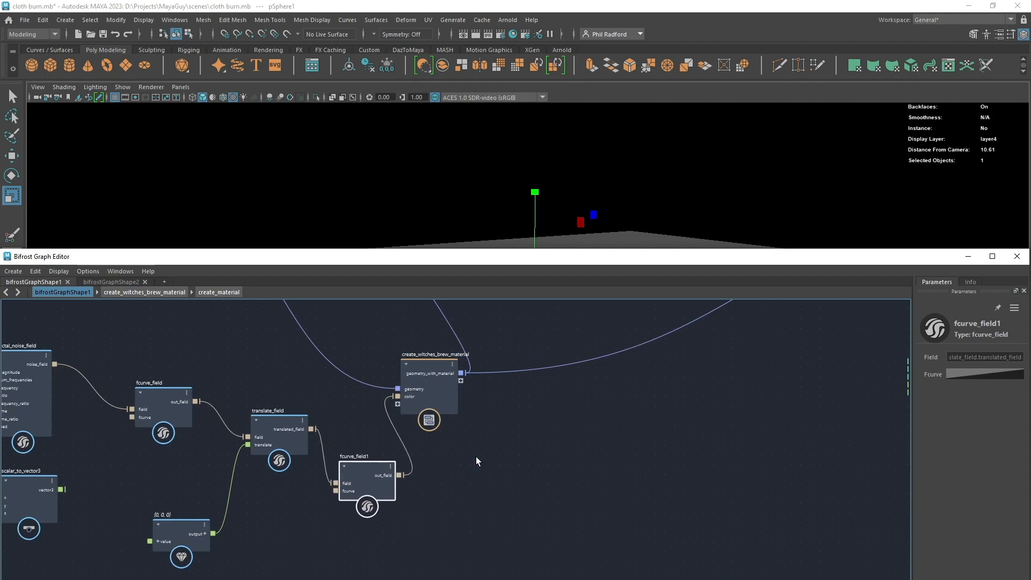
# - Shift the create_witches_brew_material node slightly away from fcurve_field1 and bring IGNITE1 into the graph view
pyautogui.moveTo(428, 382); pyautogui.dragTo(457, 388)
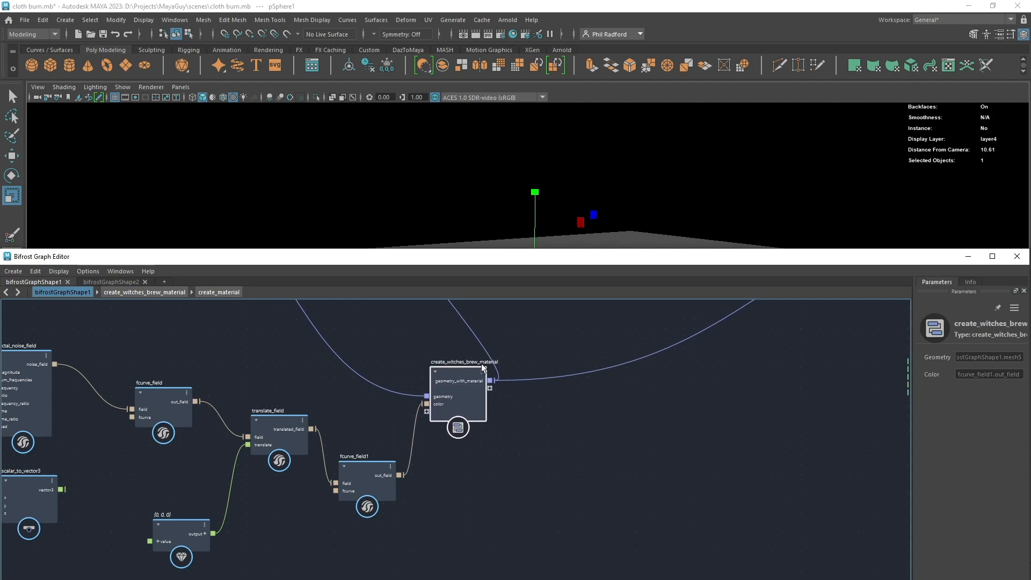
pyautogui.moveTo(457, 395); pyautogui.dragTo(445, 394)
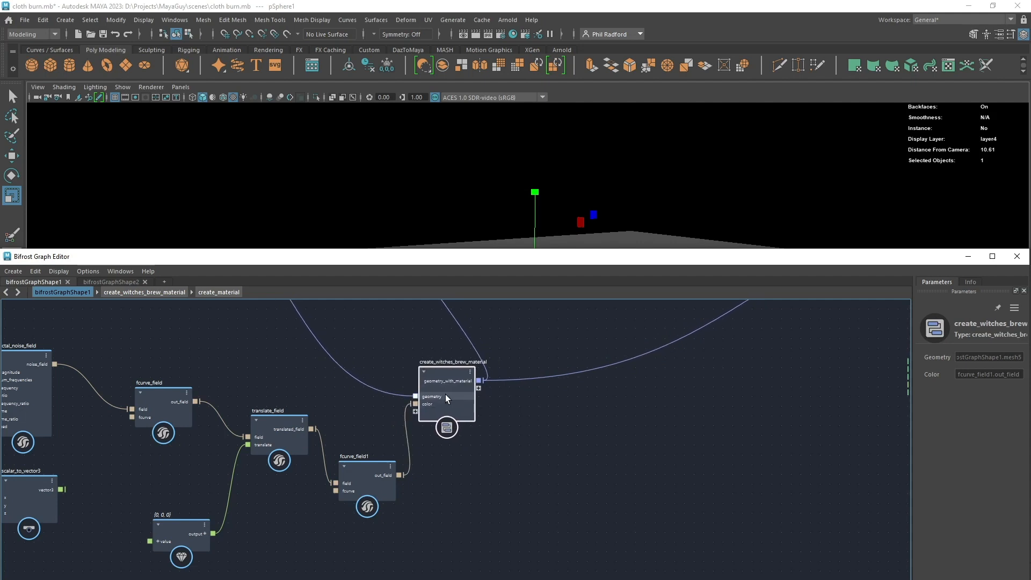
pyautogui.moveTo(581, 398); pyautogui.dragTo(474, 463, button='middle')
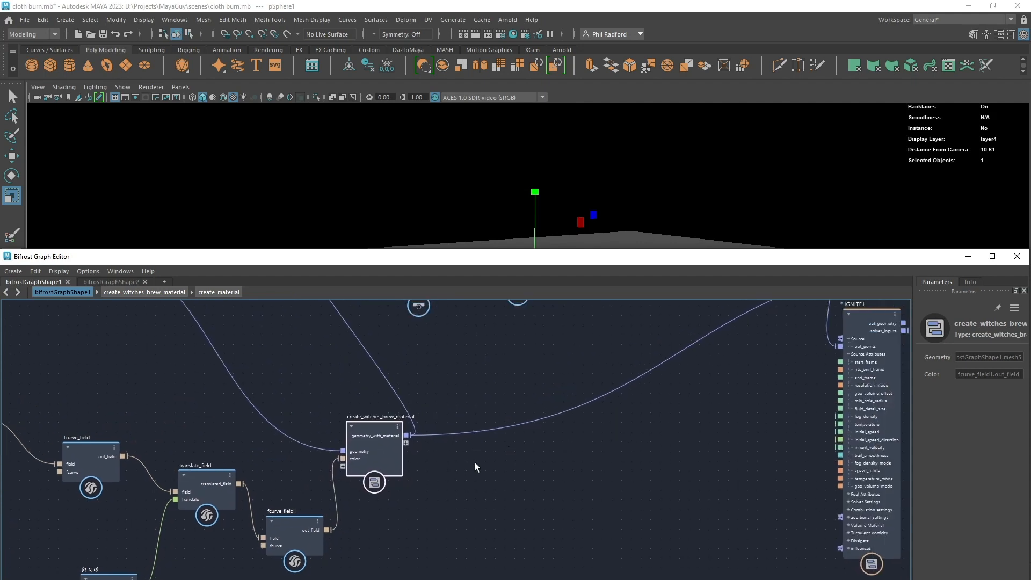
# - Open the create_witches_brew_material compound and raise its create_material node slightly above its current place in the chain
pyautogui.doubleClick(368, 429)
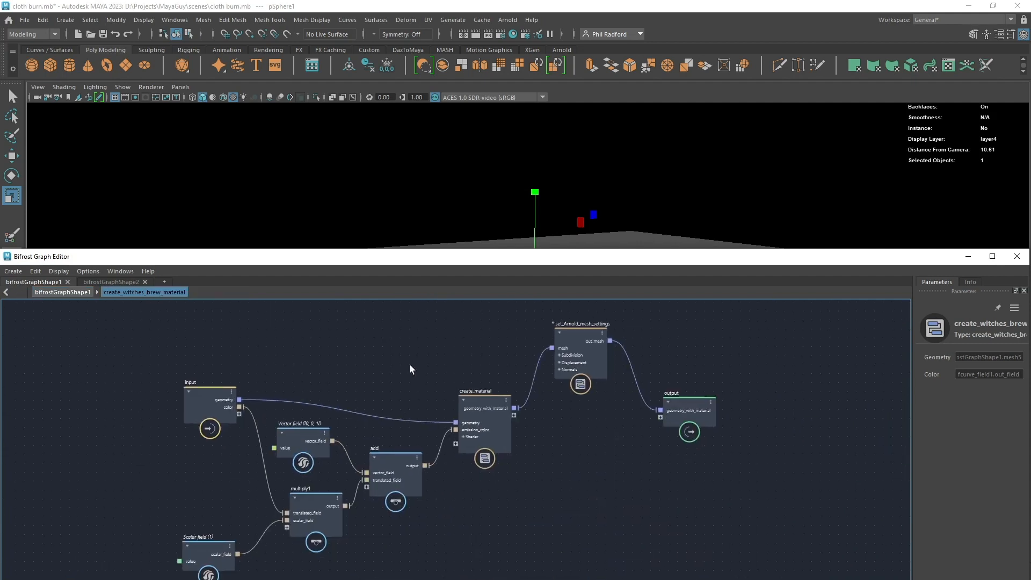
pyautogui.scroll(1, 477, 521)
pyautogui.click(295, 421)
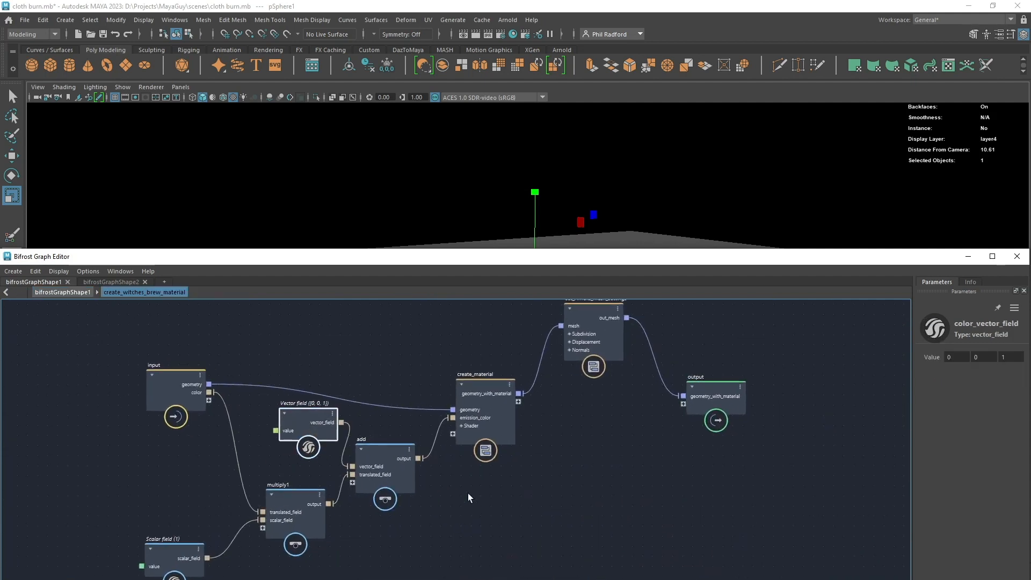
pyautogui.moveTo(565, 501); pyautogui.dragTo(501, 550, button='middle')
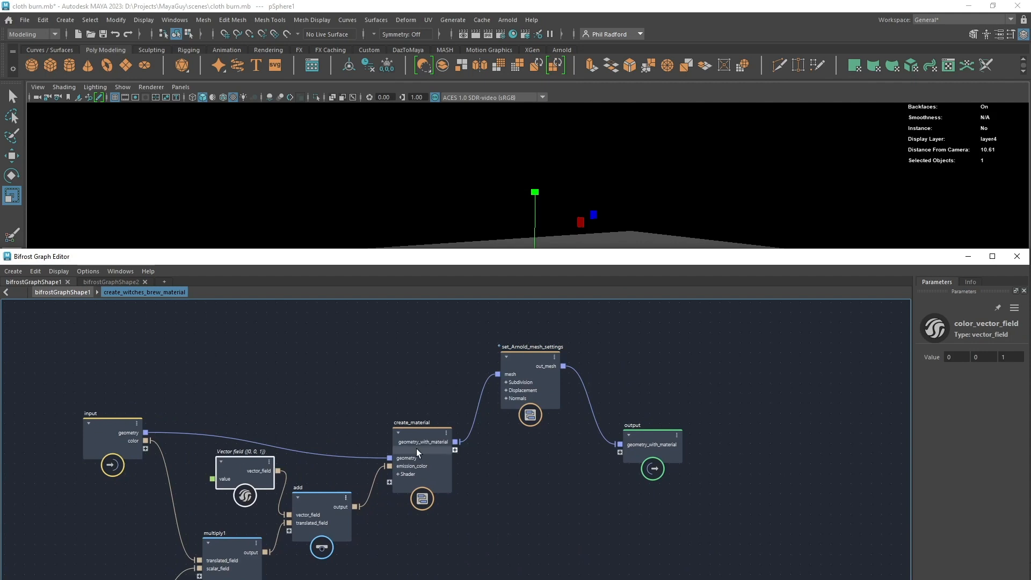
pyautogui.click(425, 433)
pyautogui.moveTo(422, 421); pyautogui.dragTo(420, 398)
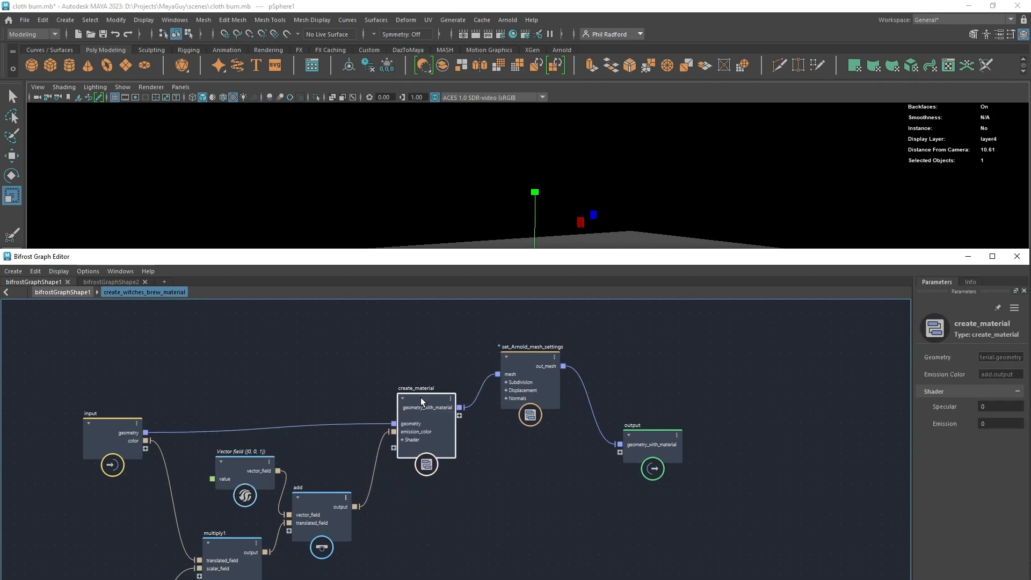
# - Examine the nodes inside create_material, then the point_color chain and create_witches_brew_material in the bifrostGraphShape1 graph
pyautogui.doubleClick(421, 397)
pyautogui.scroll(4, 603, 468)
pyautogui.moveTo(616, 450); pyautogui.dragTo(628, 501, button='middle')
pyautogui.scroll(-3, 706, 512)
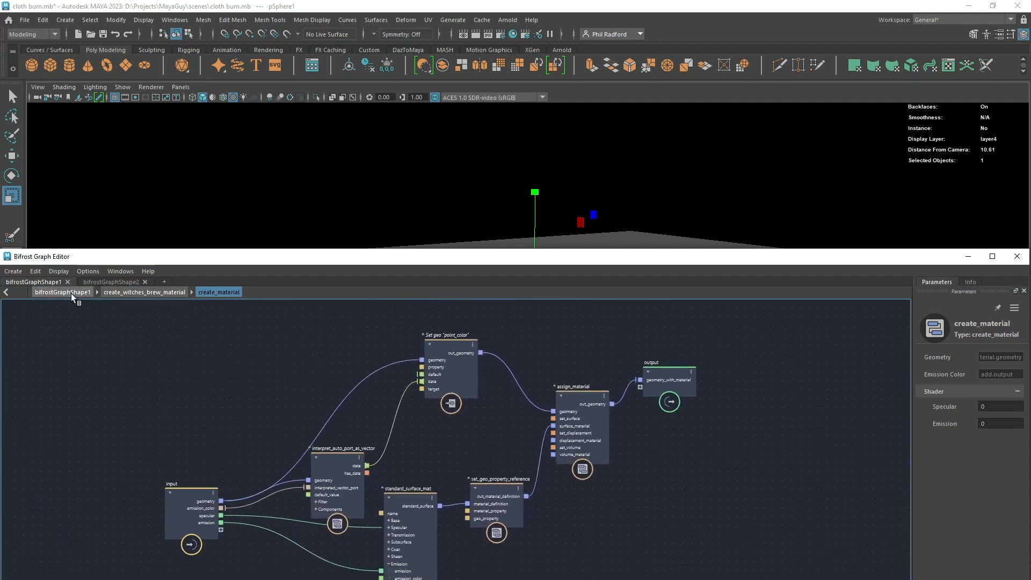
pyautogui.click(71, 294)
pyautogui.keyDown('alt'); pyautogui.moveTo(539, 513); pyautogui.dragTo(560, 579, button='middle'); pyautogui.keyUp('alt')
pyautogui.keyDown('alt'); pyautogui.moveTo(560, 579); pyautogui.dragTo(518, 534, button='right'); pyautogui.keyUp('alt')
pyautogui.keyDown('alt'); pyautogui.moveTo(534, 544); pyautogui.dragTo(544, 579, button='middle'); pyautogui.keyUp('alt')
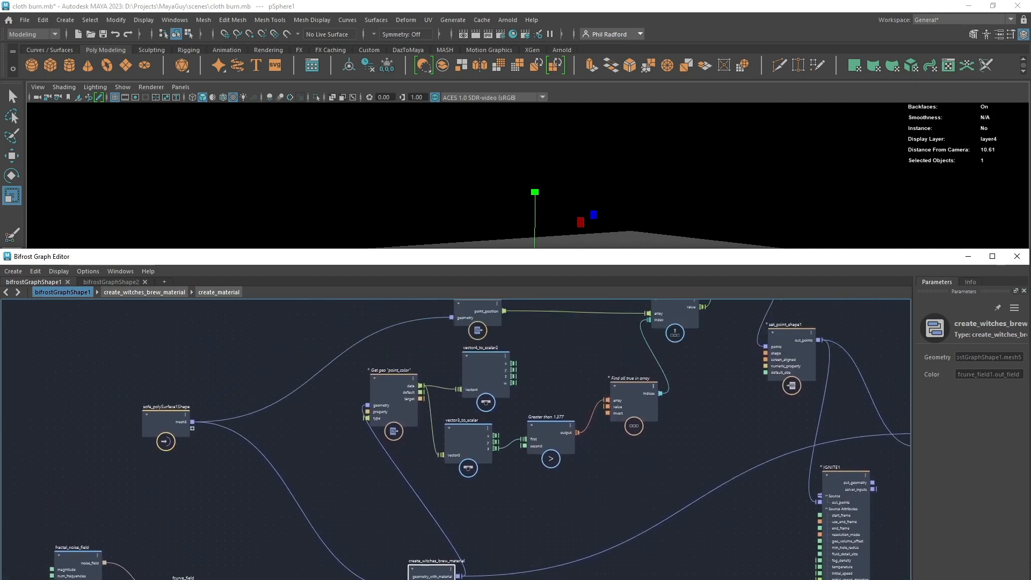
pyautogui.keyDown('alt'); pyautogui.moveTo(541, 508); pyautogui.dragTo(437, 476, button='middle'); pyautogui.keyUp('alt')
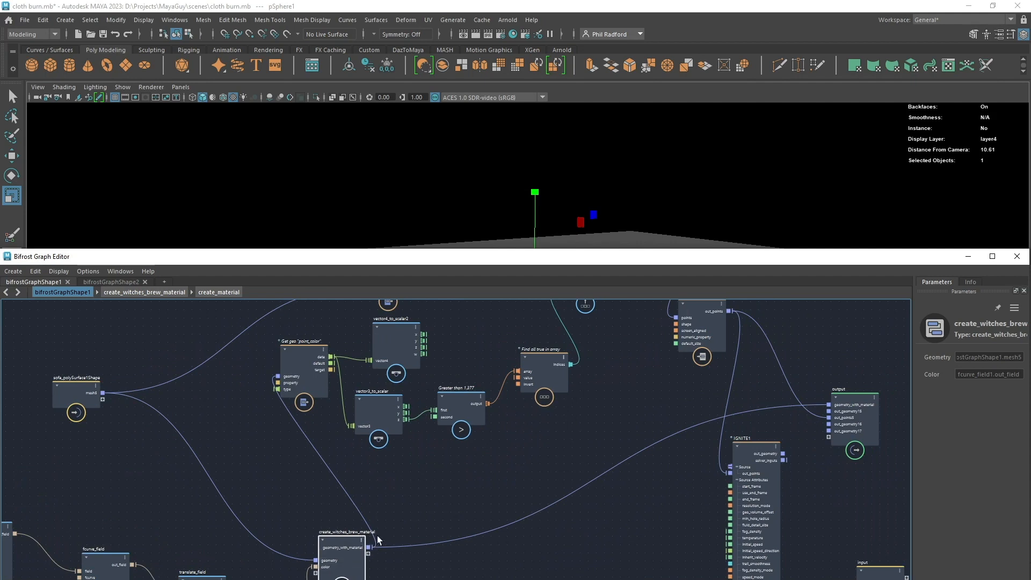
pyautogui.keyDown('alt'); pyautogui.moveTo(415, 466); pyautogui.dragTo(452, 362, button='middle'); pyautogui.keyUp('alt')
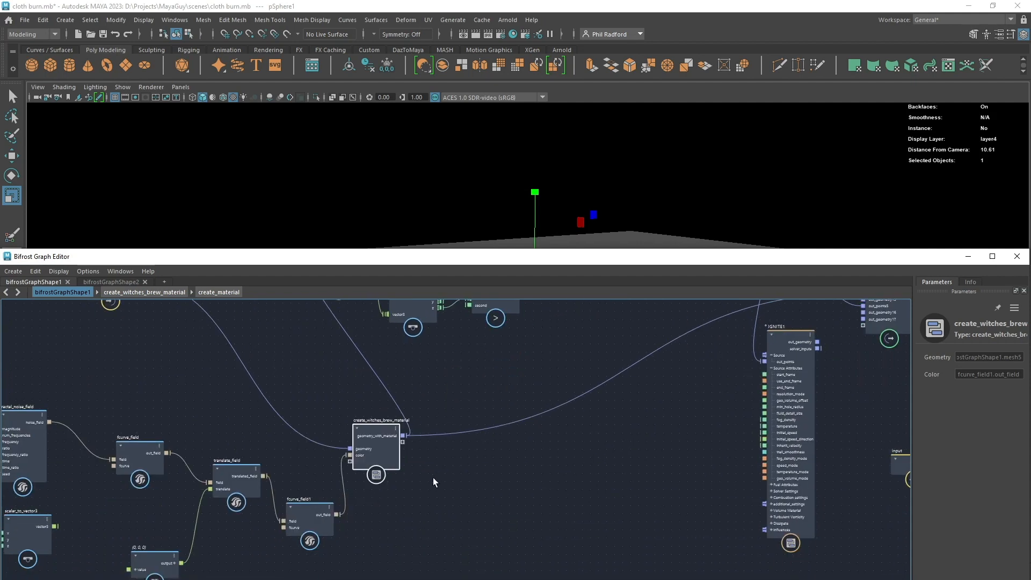
# - Inside create_material of the create_witches_brew_material compound, shift the Set geo "point_color" node slightly upward
pyautogui.scroll(2, 431, 476)
pyautogui.doubleClick(355, 417)
pyautogui.scroll(-2, 483, 454)
pyautogui.keyDown('alt'); pyautogui.moveTo(638, 504); pyautogui.dragTo(343, 331, button='middle'); pyautogui.keyUp('alt')
pyautogui.scroll(-3, 361, 336)
pyautogui.keyDown('alt'); pyautogui.moveTo(525, 449); pyautogui.dragTo(548, 506, button='middle'); pyautogui.keyUp('alt')
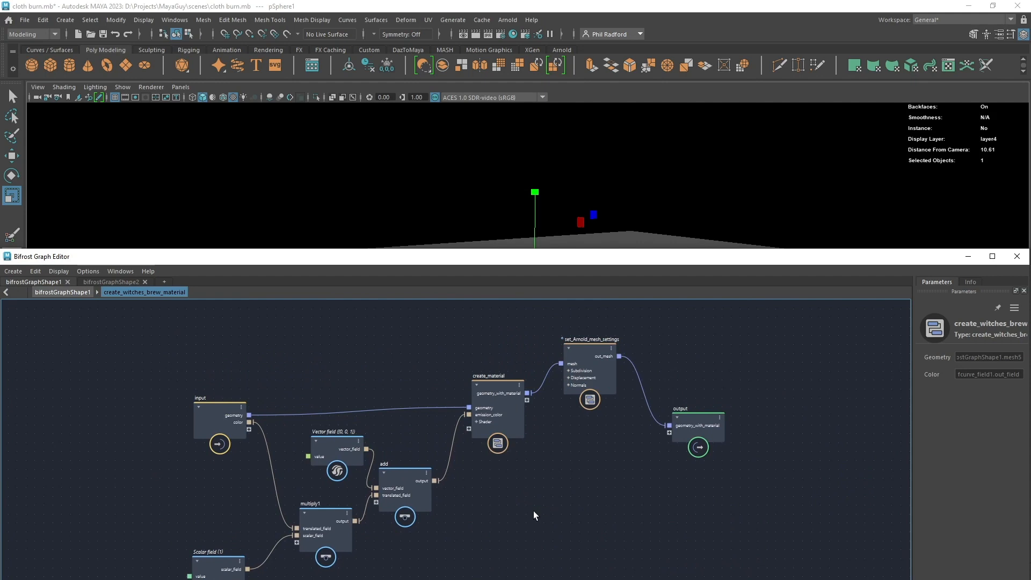
pyautogui.doubleClick(503, 397)
pyautogui.scroll(-1, 481, 392)
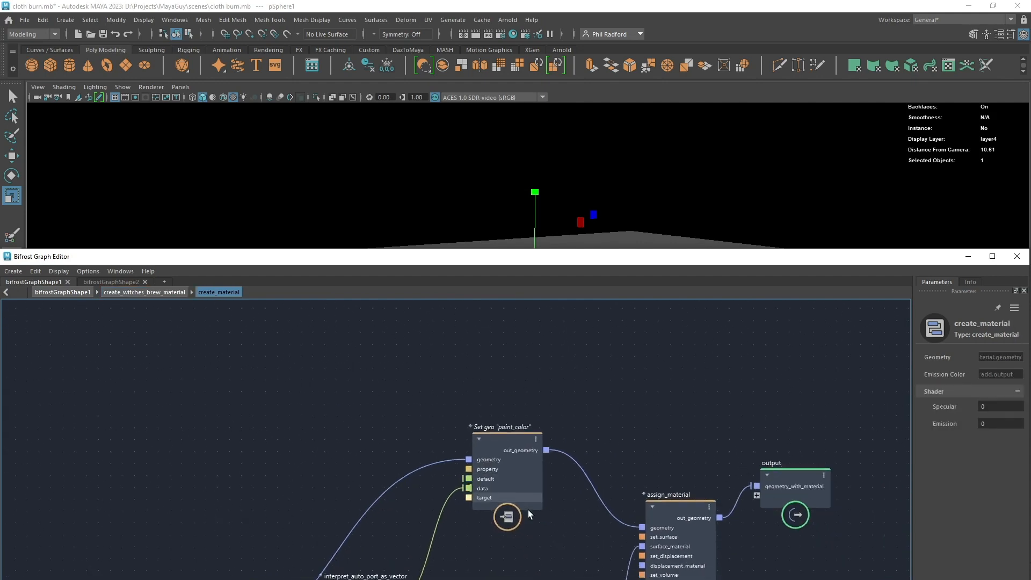
pyautogui.keyDown('alt'); pyautogui.moveTo(527, 510); pyautogui.dragTo(470, 432, button='middle'); pyautogui.keyUp('alt')
pyautogui.click(448, 373)
pyautogui.moveTo(450, 362); pyautogui.dragTo(456, 356)
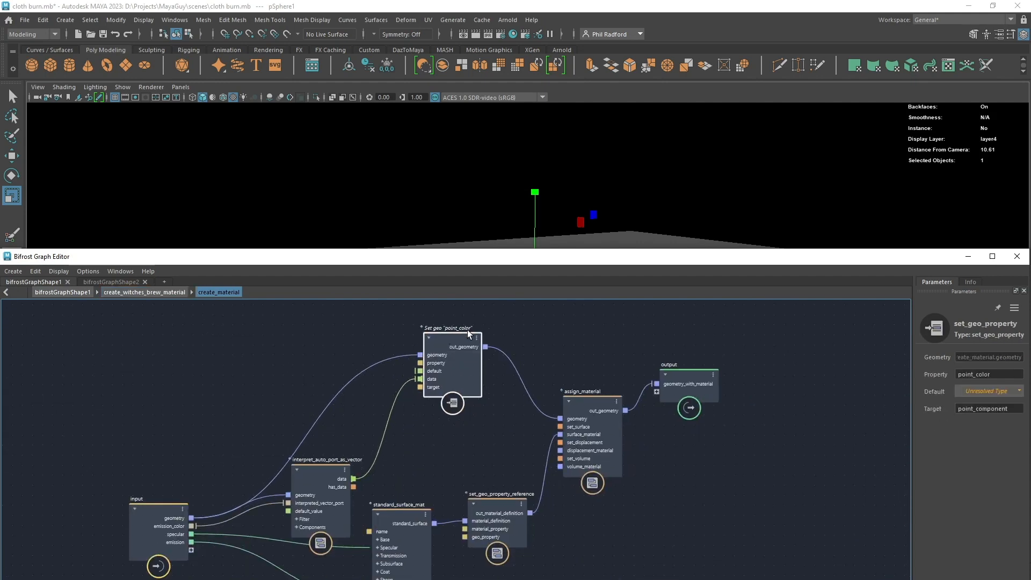
# - Return to bifrostGraphShape1, nudge the Get geo "point_color" node and delete the unused vector4_to_scalar2 node
pyautogui.click(59, 292)
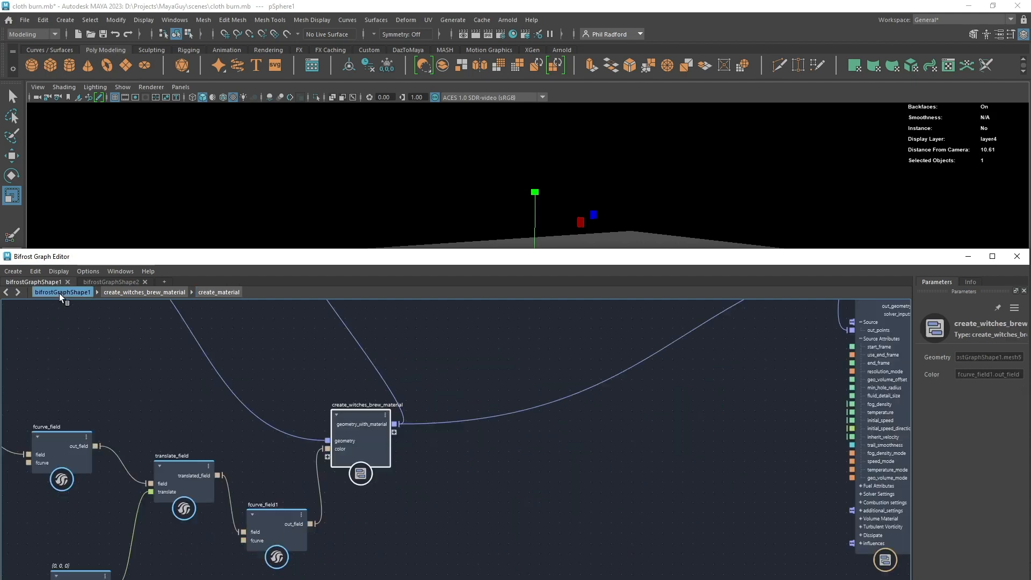
pyautogui.scroll(-1, 486, 504)
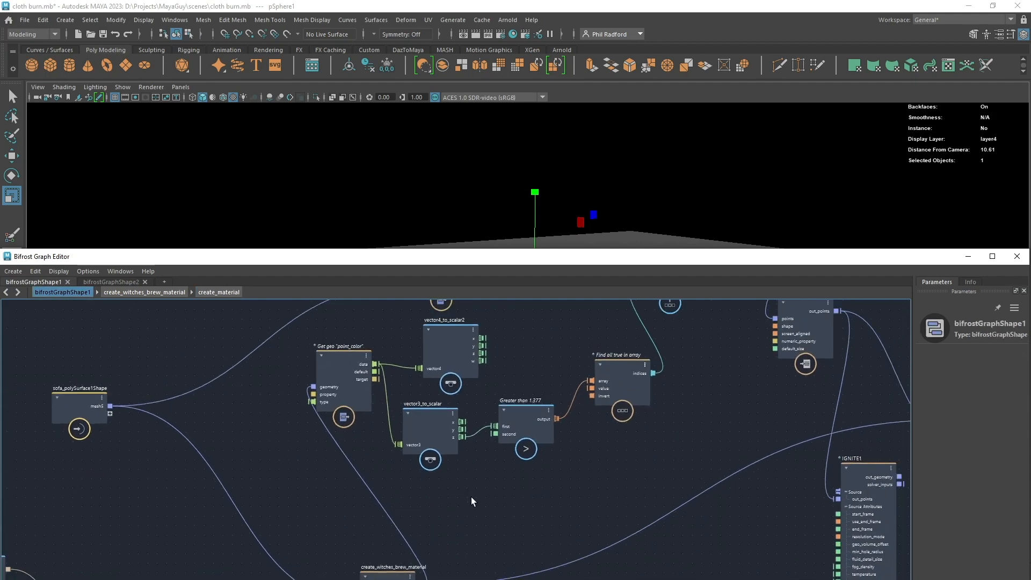
pyautogui.moveTo(348, 377); pyautogui.dragTo(354, 368)
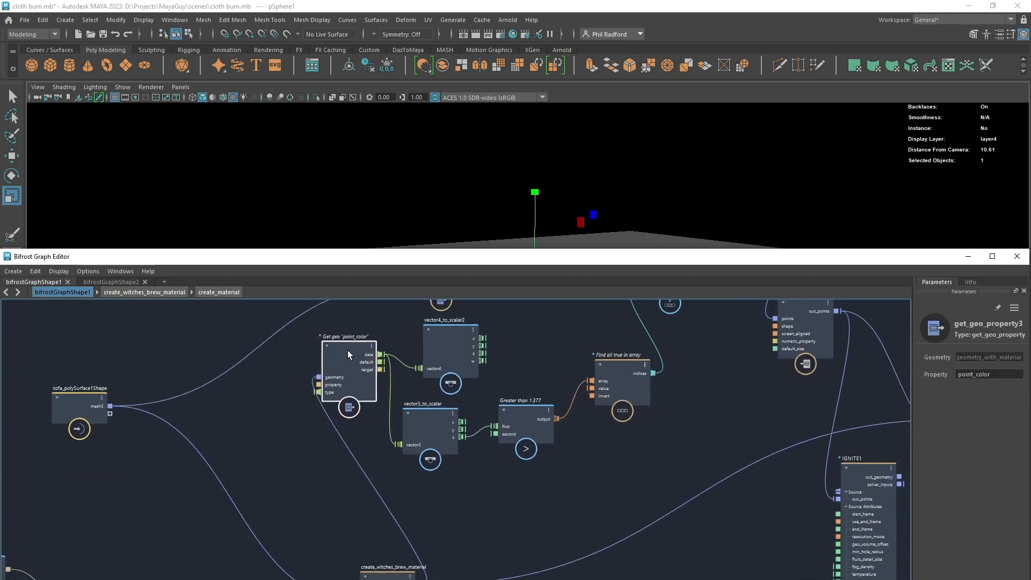
pyautogui.moveTo(487, 501); pyautogui.dragTo(430, 532, button='middle')
pyautogui.moveTo(390, 371); pyautogui.dragTo(437, 368)
pyautogui.press('Delete')
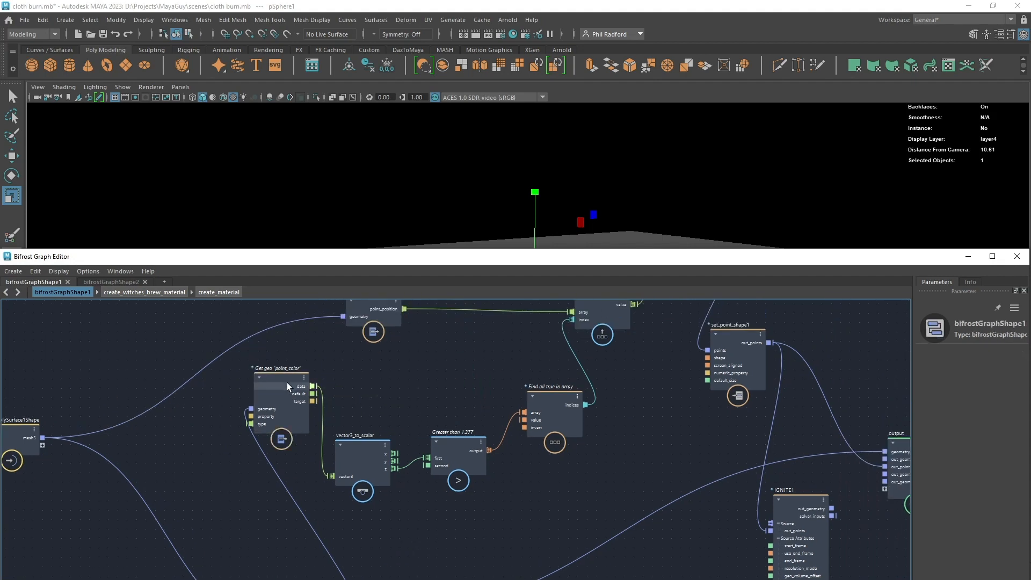
# - Tidy the point_color chain by nudging Get geo "point_color", raising vector3_to_scalar and lowering Greater than 1.377
pyautogui.click(284, 385)
pyautogui.moveTo(284, 386); pyautogui.dragTo(289, 384)
pyautogui.moveTo(352, 464); pyautogui.dragTo(352, 446)
pyautogui.moveTo(462, 453)
pyautogui.mouseDown()
pyautogui.moveTo(471, 442)
pyautogui.moveTo(472, 468)
pyautogui.mouseUp()
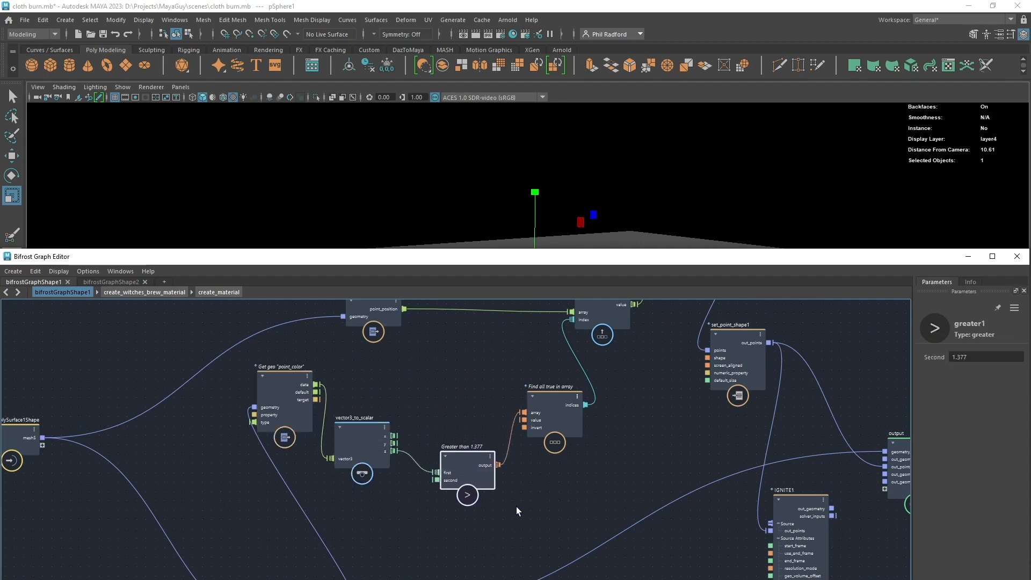
# - Nudge the Greater than 1.377 node back toward vector3_to_scalar and check its settings against those of Find all true in array
pyautogui.moveTo(472, 459)
pyautogui.mouseDown()
pyautogui.moveTo(462, 435)
pyautogui.moveTo(464, 460)
pyautogui.mouseUp()
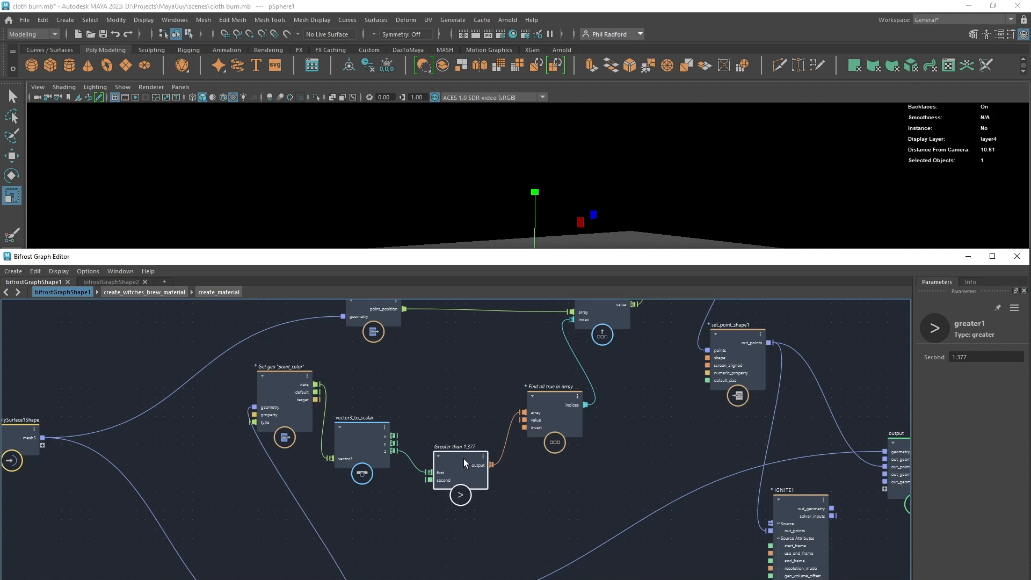
pyautogui.moveTo(463, 458); pyautogui.dragTo(466, 453)
pyautogui.click(542, 398)
pyautogui.click(461, 463)
pyautogui.click(545, 408)
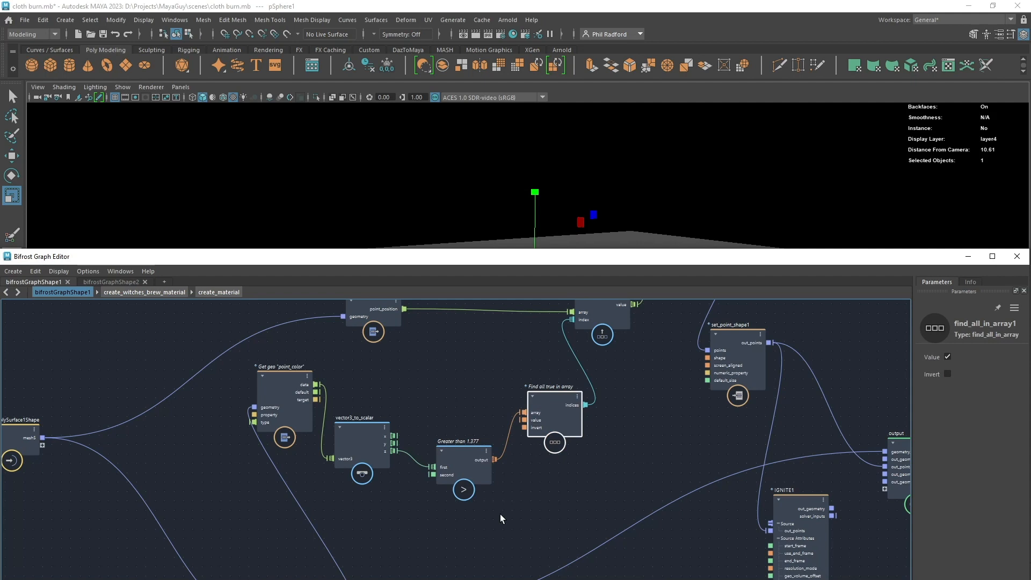
pyautogui.moveTo(480, 460)
pyautogui.mouseDown()
pyautogui.moveTo(473, 443)
pyautogui.moveTo(479, 468)
pyautogui.moveTo(476, 459)
pyautogui.mouseUp()
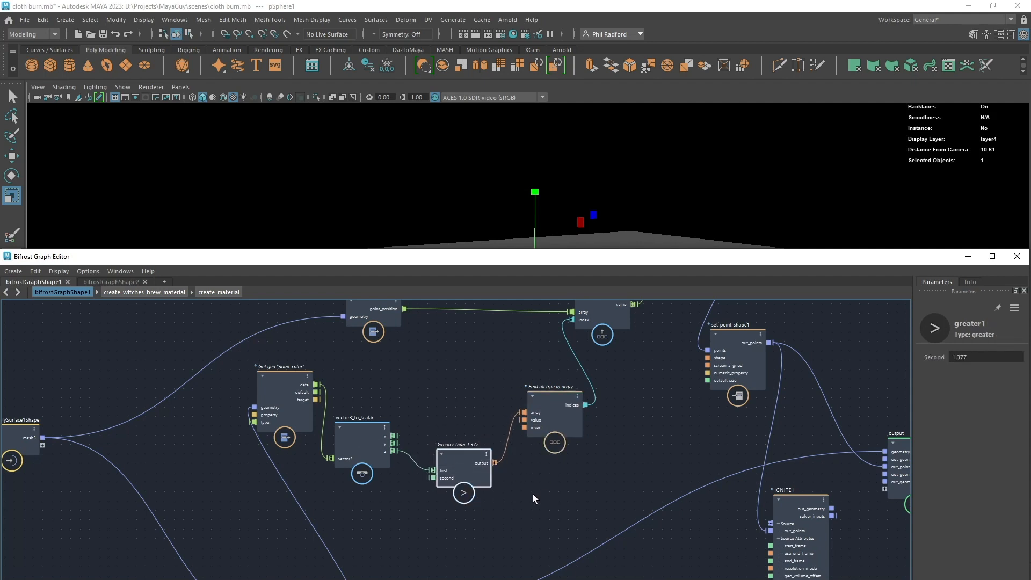
# - Reposition Greater than 1.377, Find all true in array, get_from_array2, construct_points2 and set_point_shape1 closer together along the point-filtering chain
pyautogui.keyDown('alt'); pyautogui.moveTo(608, 492); pyautogui.dragTo(485, 514, button='middle'); pyautogui.keyUp('alt')
pyautogui.moveTo(342, 477); pyautogui.dragTo(320, 477)
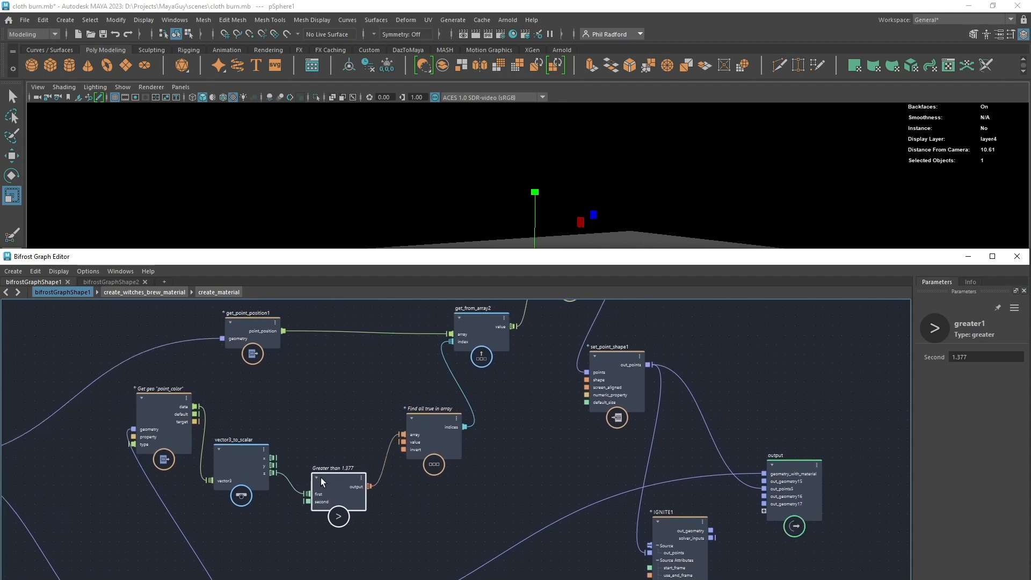
pyautogui.moveTo(457, 427); pyautogui.dragTo(444, 427)
pyautogui.keyDown('alt'); pyautogui.moveTo(506, 416); pyautogui.dragTo(459, 468, button='middle'); pyautogui.keyUp('alt')
pyautogui.scroll(-2, 459, 469)
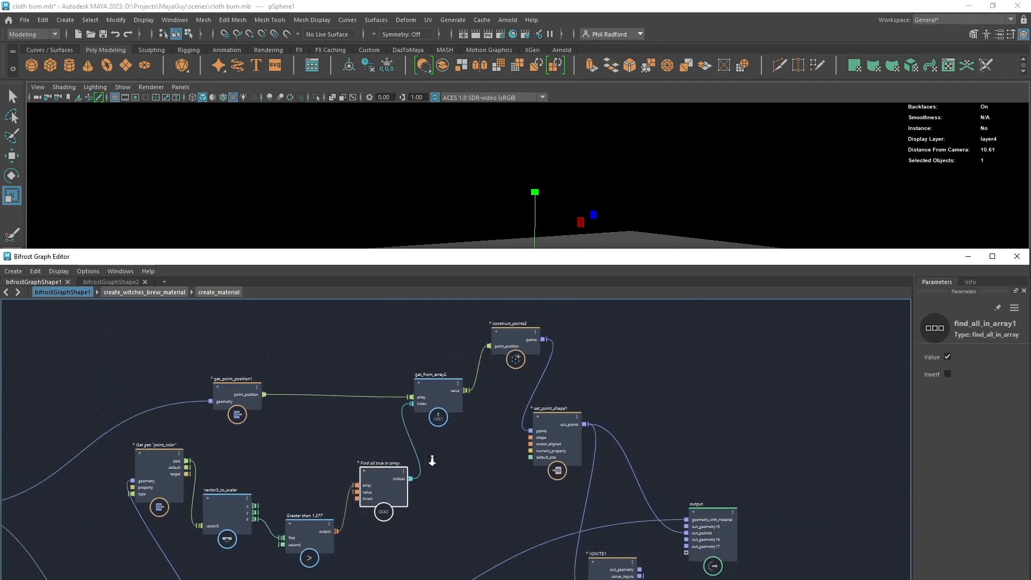
pyautogui.moveTo(439, 385); pyautogui.dragTo(433, 373)
pyautogui.moveTo(517, 343); pyautogui.dragTo(494, 341)
pyautogui.moveTo(567, 440)
pyautogui.mouseDown()
pyautogui.moveTo(569, 415)
pyautogui.moveTo(562, 421)
pyautogui.mouseUp()
# - Move the graph editor window down and frame the whole sofa with its selected points in the viewport
pyautogui.keyDown('alt'); pyautogui.moveTo(615, 236); pyautogui.dragTo(623, 200, button='middle'); pyautogui.keyUp('alt')
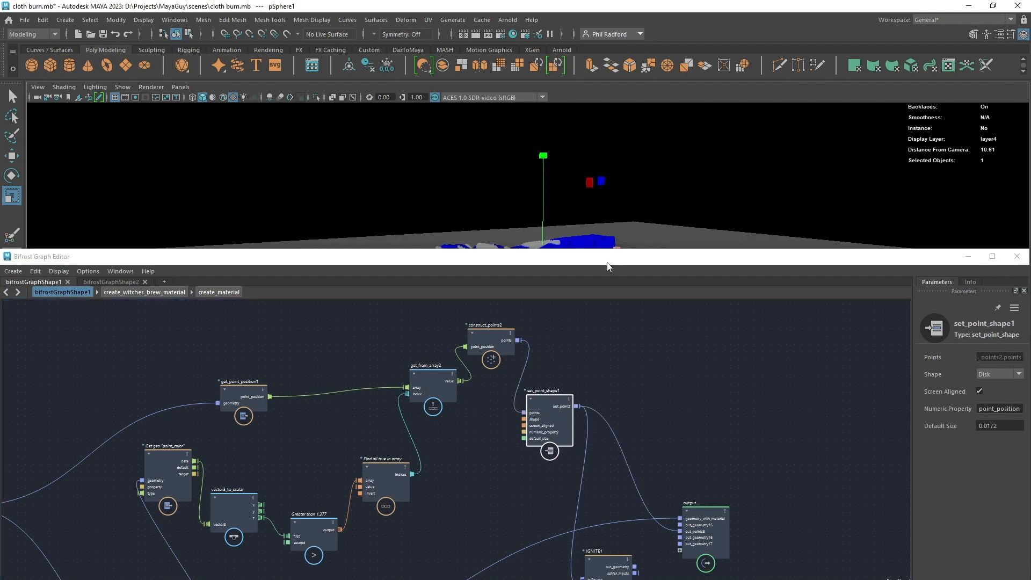
pyautogui.moveTo(607, 260); pyautogui.dragTo(591, 345)
pyautogui.keyDown('alt'); pyautogui.moveTo(564, 304); pyautogui.dragTo(551, 231, button='middle'); pyautogui.keyUp('alt')
pyautogui.keyDown('alt'); pyautogui.moveTo(558, 238); pyautogui.dragTo(639, 274, button='right'); pyautogui.keyUp('alt')
pyautogui.keyDown('alt'); pyautogui.moveTo(529, 172); pyautogui.dragTo(522, 203); pyautogui.keyUp('alt')
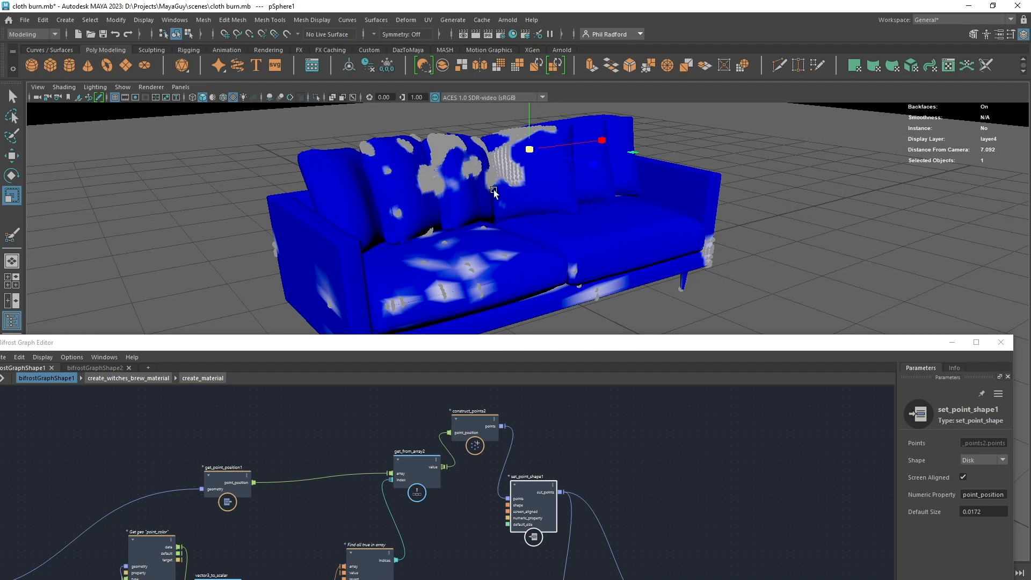
# - Lower the set_point_shape1 node toward the output node and shift IGNITE1 slightly beneath it
pyautogui.keyDown('alt'); pyautogui.moveTo(432, 533); pyautogui.dragTo(334, 445, button='middle'); pyautogui.keyUp('alt')
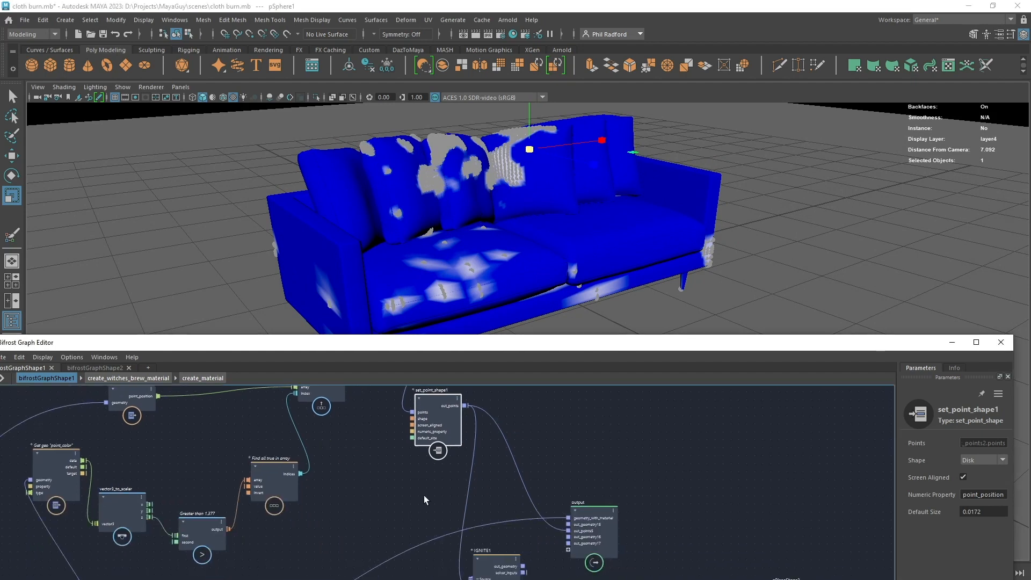
pyautogui.keyDown('alt'); pyautogui.moveTo(440, 491); pyautogui.dragTo(392, 517, button='middle'); pyautogui.keyUp('alt')
pyautogui.moveTo(387, 451)
pyautogui.mouseDown()
pyautogui.moveTo(396, 456)
pyautogui.moveTo(360, 488)
pyautogui.mouseUp()
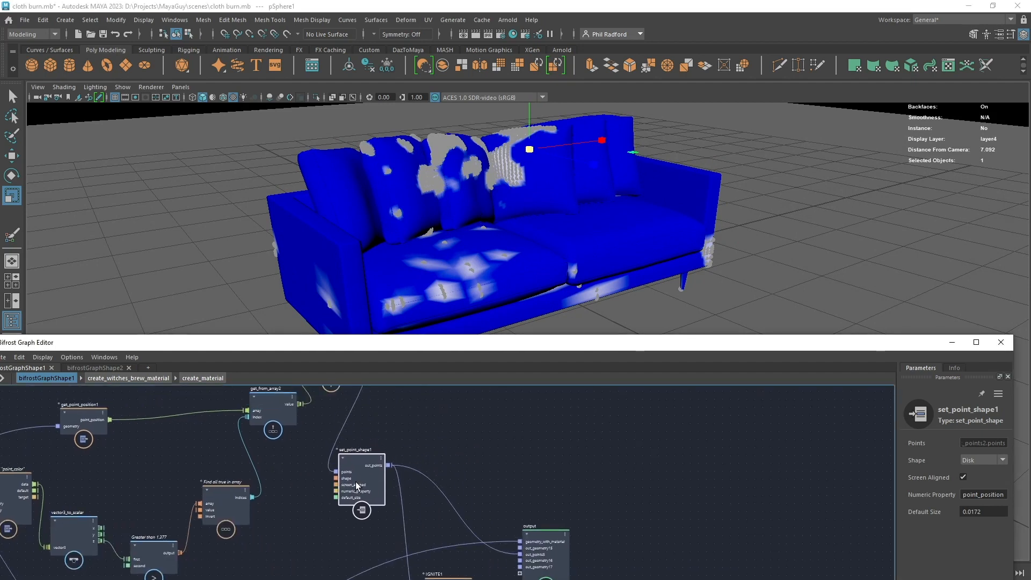
pyautogui.keyDown('alt'); pyautogui.moveTo(434, 545); pyautogui.dragTo(489, 459, button='middle'); pyautogui.keyUp('alt')
pyautogui.moveTo(507, 527); pyautogui.dragTo(514, 530)
pyautogui.keyDown('alt'); pyautogui.moveTo(392, 457); pyautogui.dragTo(363, 489, button='middle'); pyautogui.keyUp('alt')
pyautogui.moveTo(383, 409); pyautogui.dragTo(362, 455)
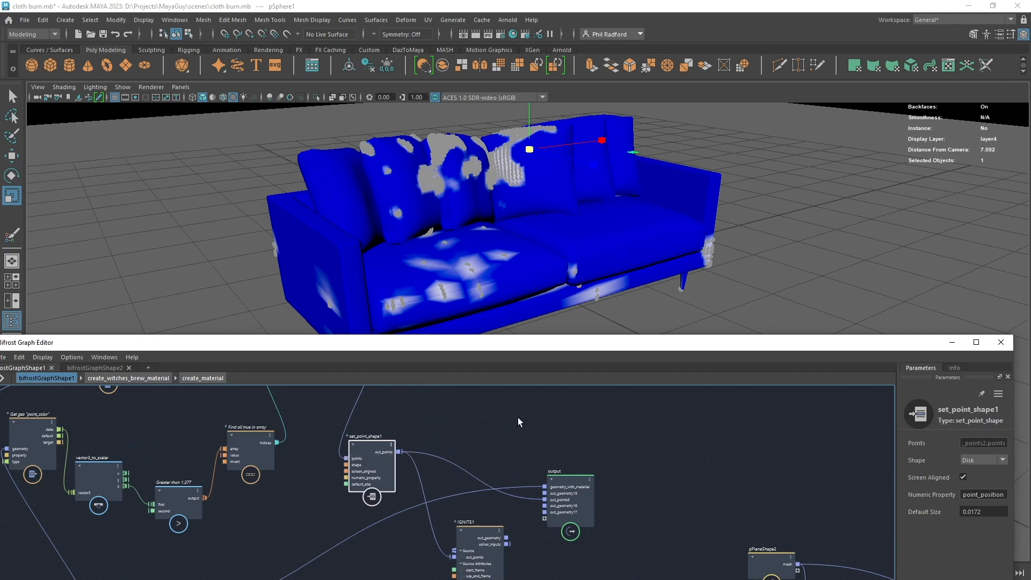
pyautogui.moveTo(472, 546); pyautogui.dragTo(457, 556)
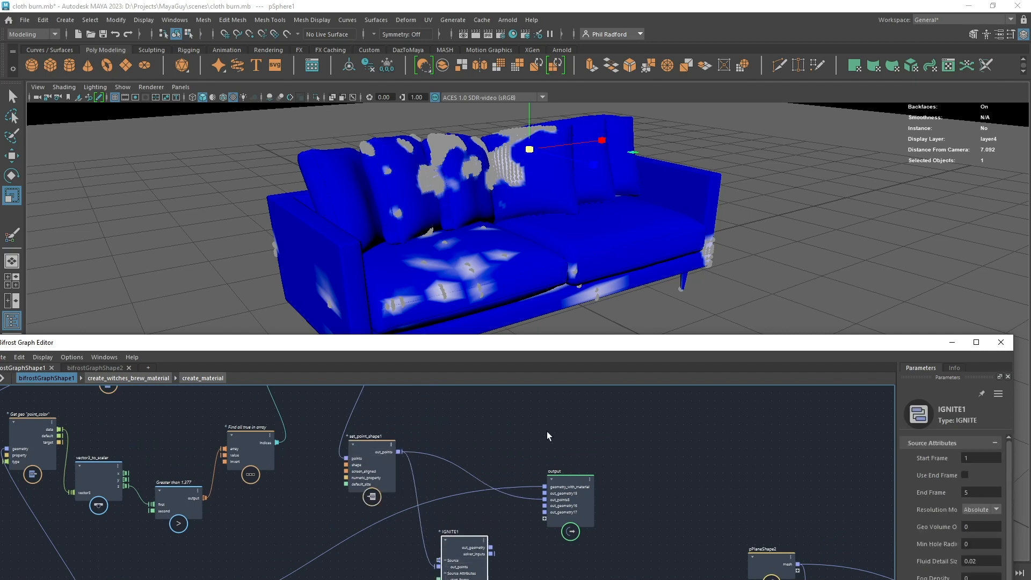
# - Add an MG_SPARK node to the graph in the empty space near the output node
pyautogui.click(625, 417)
pyautogui.press('Tab')
pyautogui.write('spa')
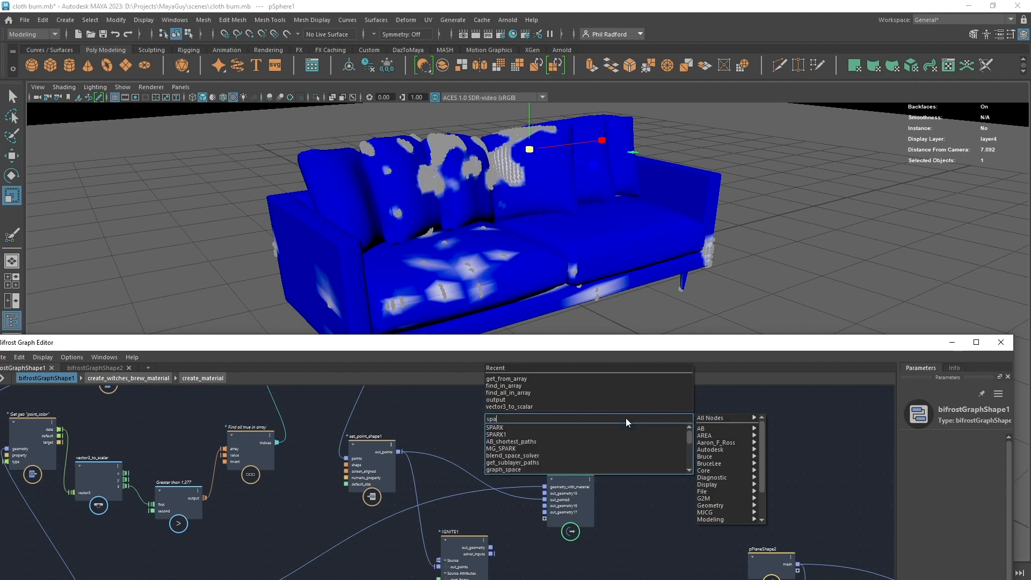
pyautogui.press('BackSpace')
pyautogui.press('BackSpace')
pyautogui.press('BackSpace')
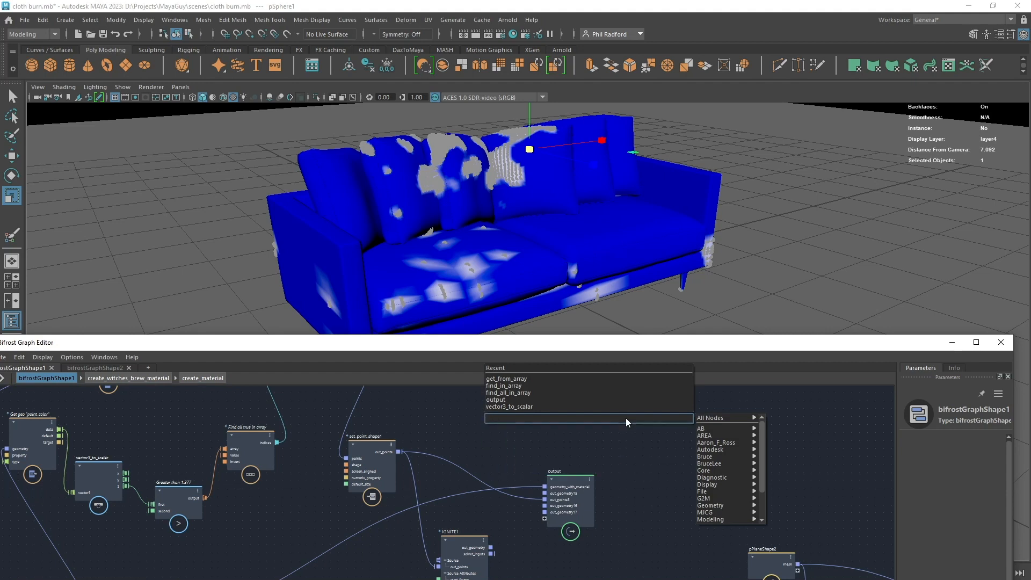
pyautogui.write('mg')
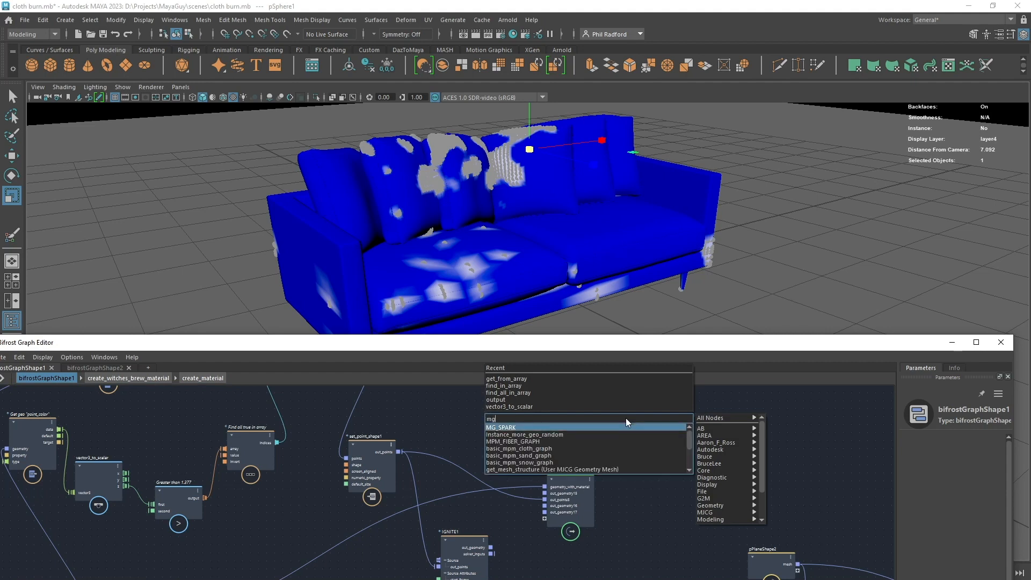
pyautogui.press('Return')
# - Connect set_point_shape1's out_points to MG_SPARK's geometry input, and MG_SPARK's particles to a new port on the output node
pyautogui.moveTo(433, 455); pyautogui.dragTo(616, 460)
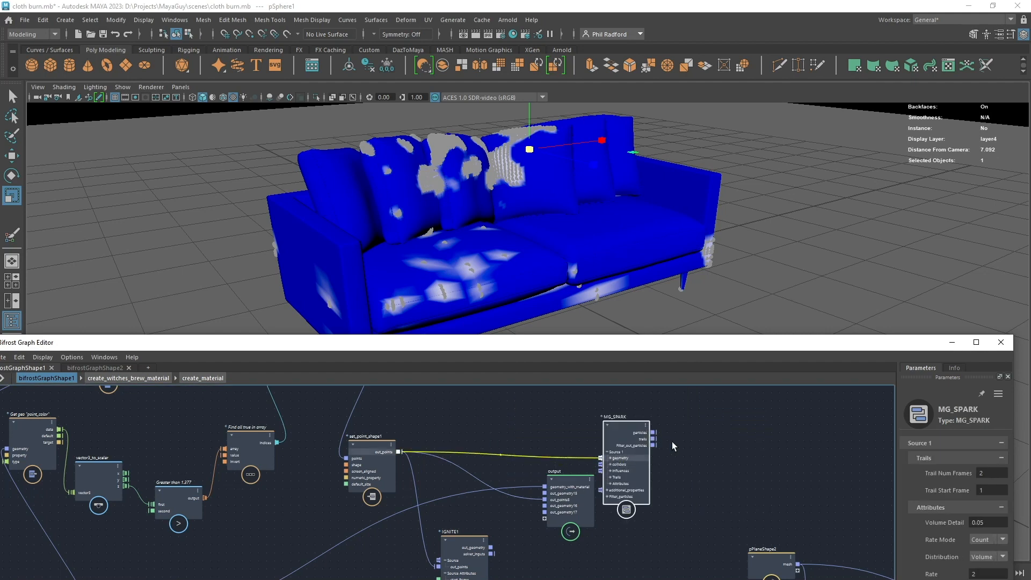
pyautogui.moveTo(653, 432); pyautogui.dragTo(541, 518)
pyautogui.moveTo(547, 523); pyautogui.dragTo(548, 519)
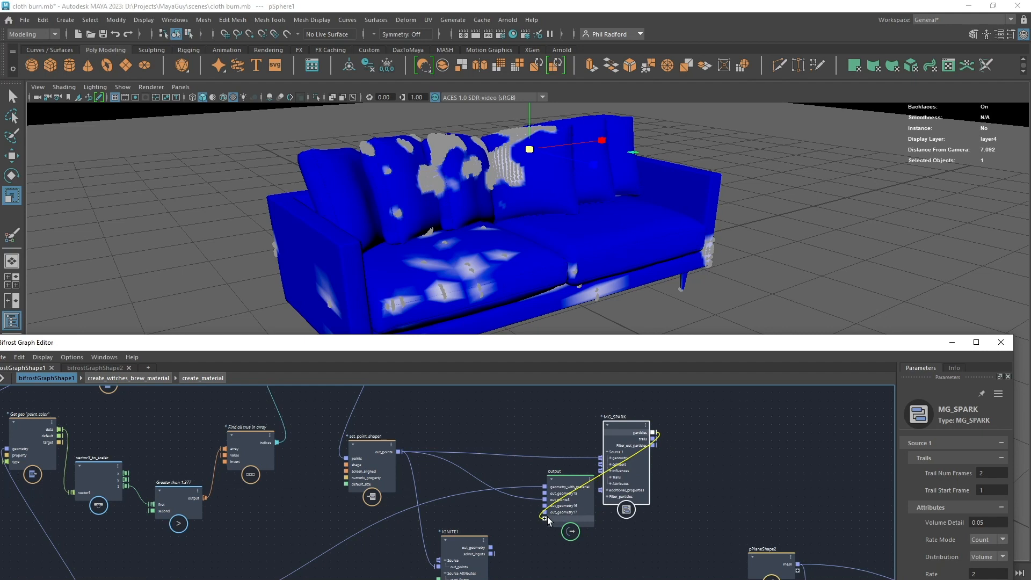
# - Move the graph editor aside to uncover the sofa and play the spark simulation from the first frame
pyautogui.moveTo(242, 342); pyautogui.dragTo(0, 264)
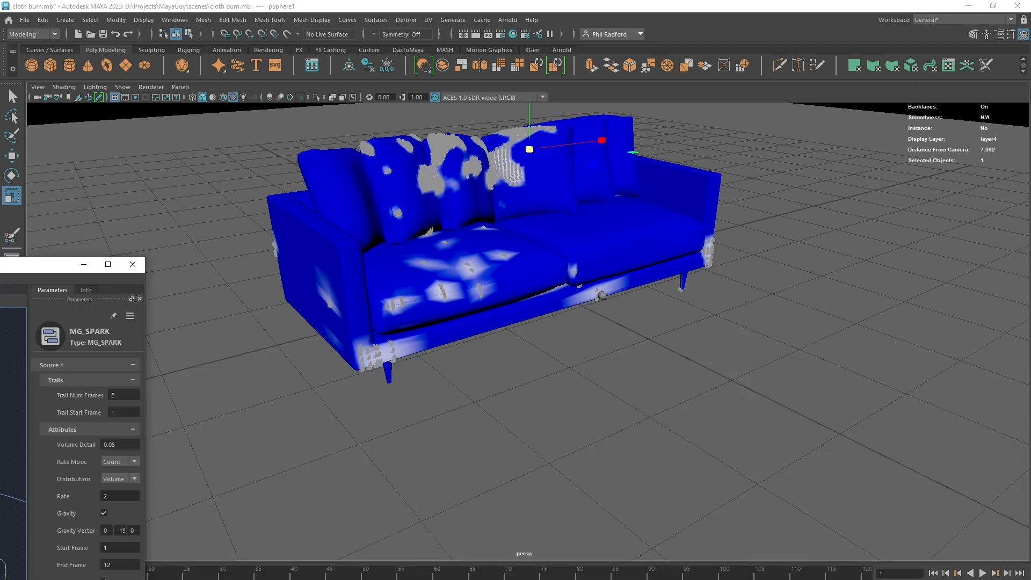
pyautogui.click(933, 573)
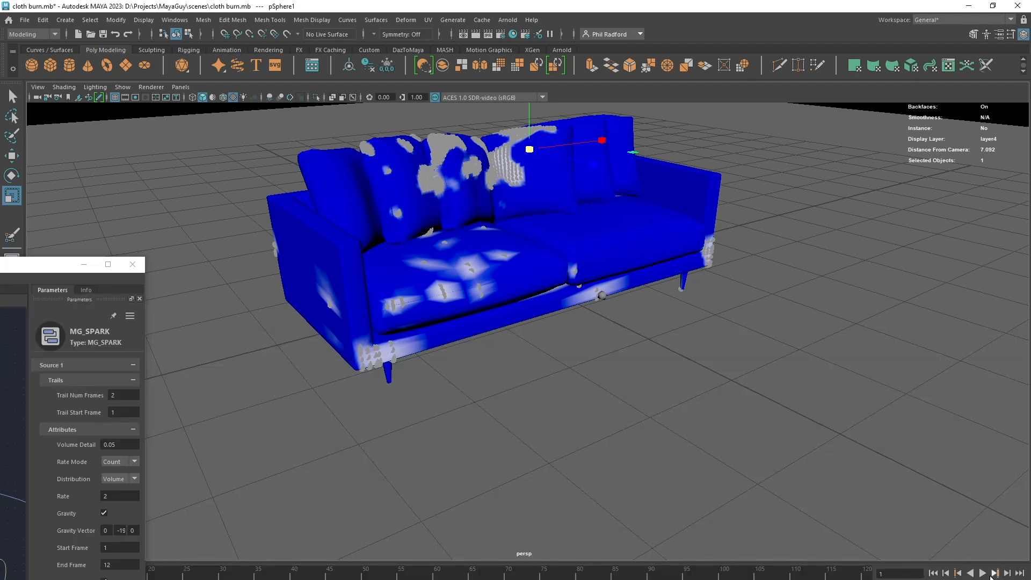
pyautogui.click(983, 573)
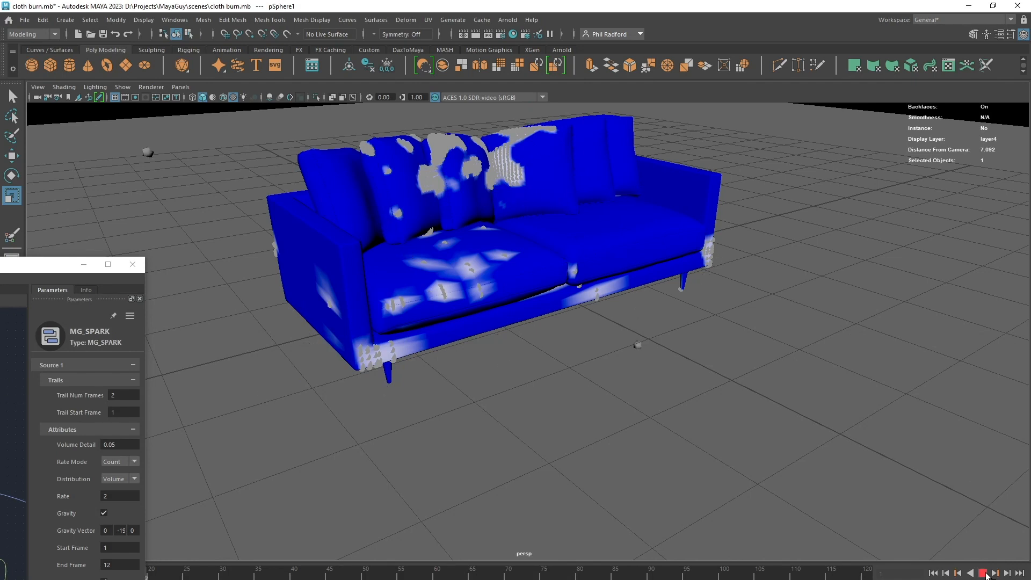
# - Bring the graph editor back over the viewport and delete the MG_SPARK node
pyautogui.moveTo(0, 264); pyautogui.dragTo(656, 0)
pyautogui.moveTo(578, 168); pyautogui.dragTo(678, 254)
pyautogui.moveTo(643, 126); pyautogui.dragTo(584, 137)
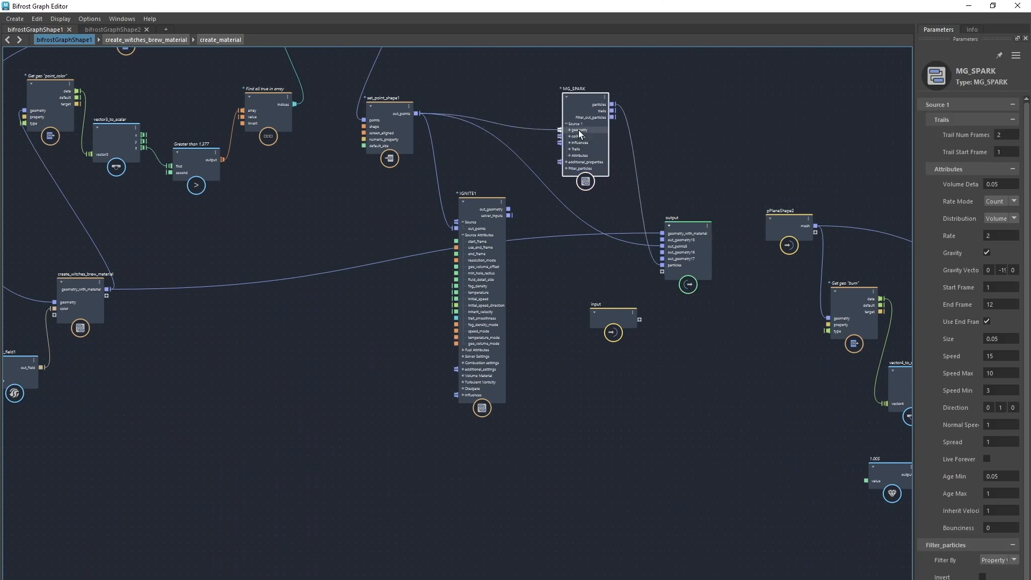
pyautogui.press('Delete')
# - Nudge the IGNITE1 node and raise the output node slightly in the graph
pyautogui.moveTo(585, 268); pyautogui.dragTo(525, 372, button='middle')
pyautogui.click(442, 369)
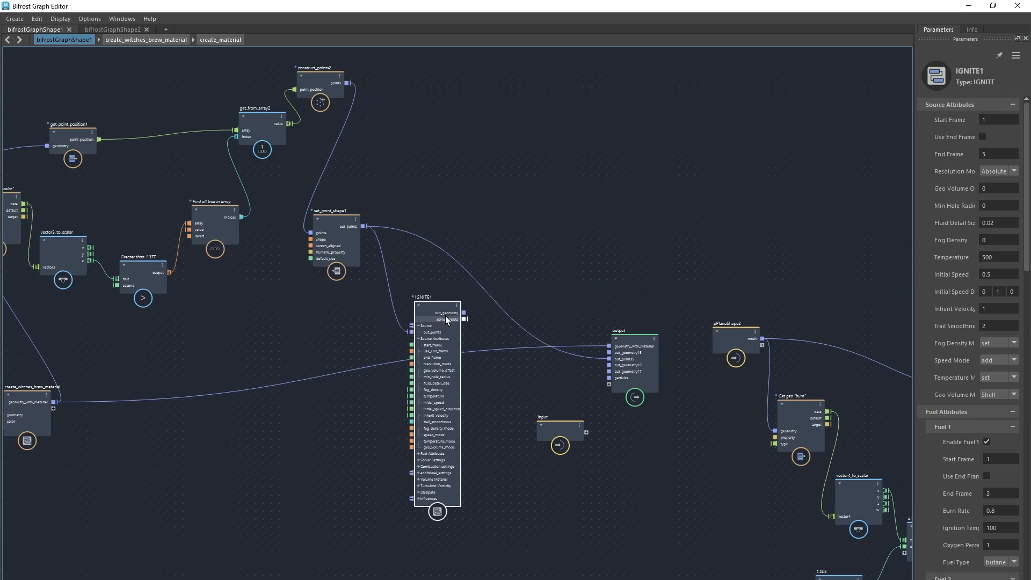
pyautogui.moveTo(446, 318); pyautogui.dragTo(447, 329)
pyautogui.moveTo(653, 362); pyautogui.dragTo(655, 327)
# - Spread the translate_field node and the float3 value node feeding it slightly apart
pyautogui.moveTo(257, 291); pyautogui.dragTo(566, 187, button='middle')
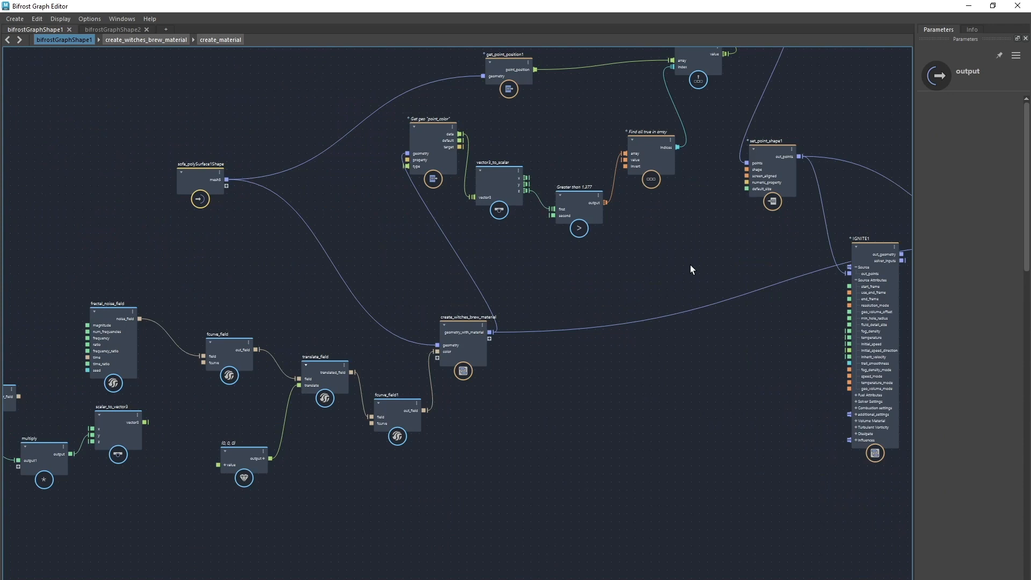
pyautogui.moveTo(803, 307); pyautogui.dragTo(716, 311, button='middle')
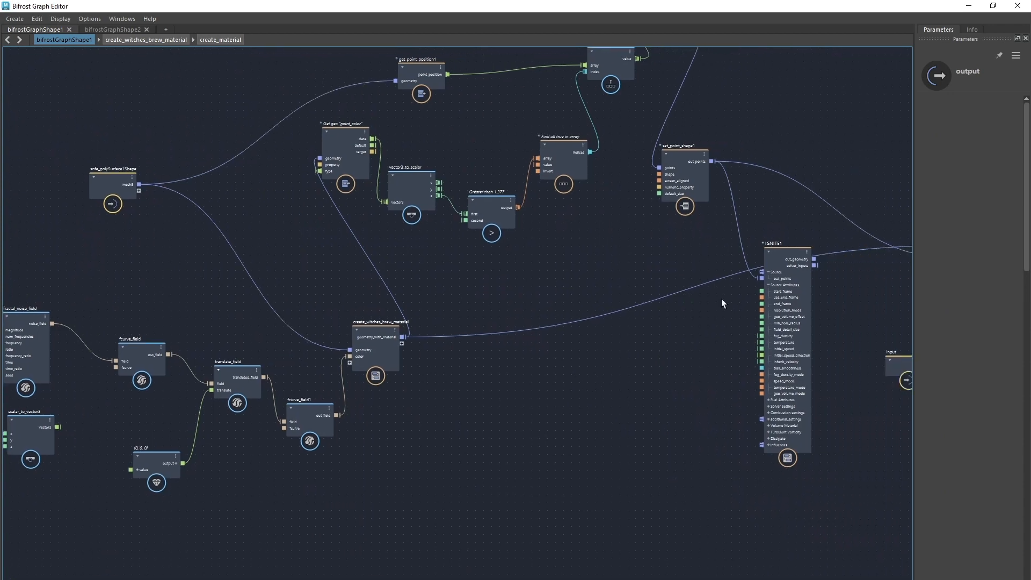
pyautogui.moveTo(457, 410); pyautogui.dragTo(545, 424, button='middle')
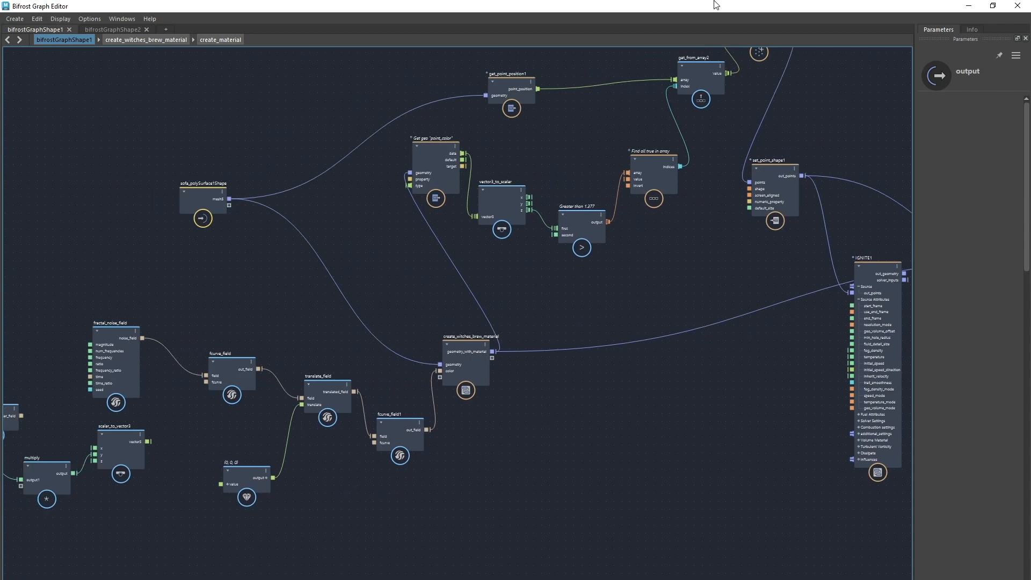
pyautogui.moveTo(341, 397); pyautogui.dragTo(355, 387)
pyautogui.click(259, 483)
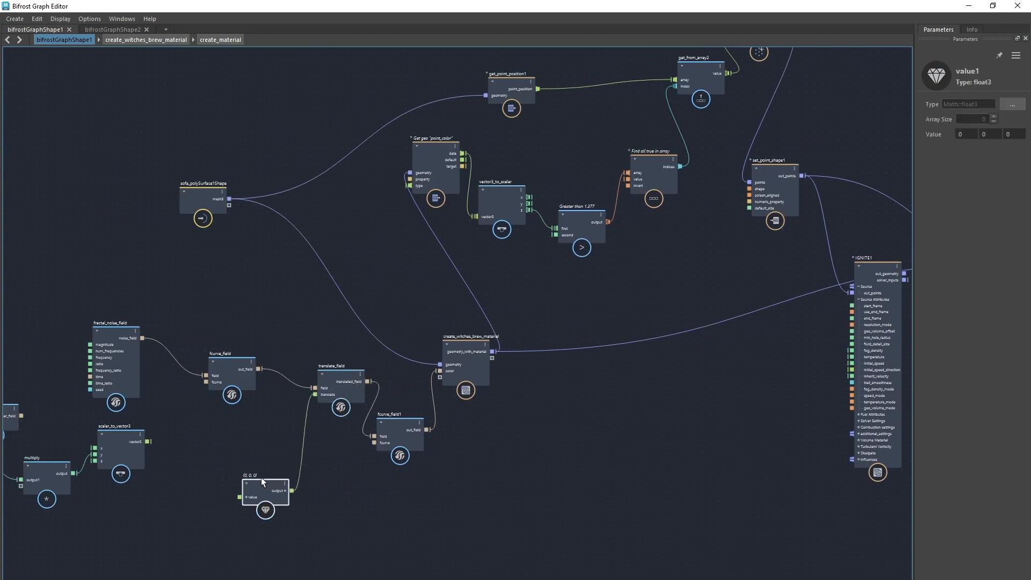
pyautogui.moveTo(240, 468); pyautogui.dragTo(254, 472)
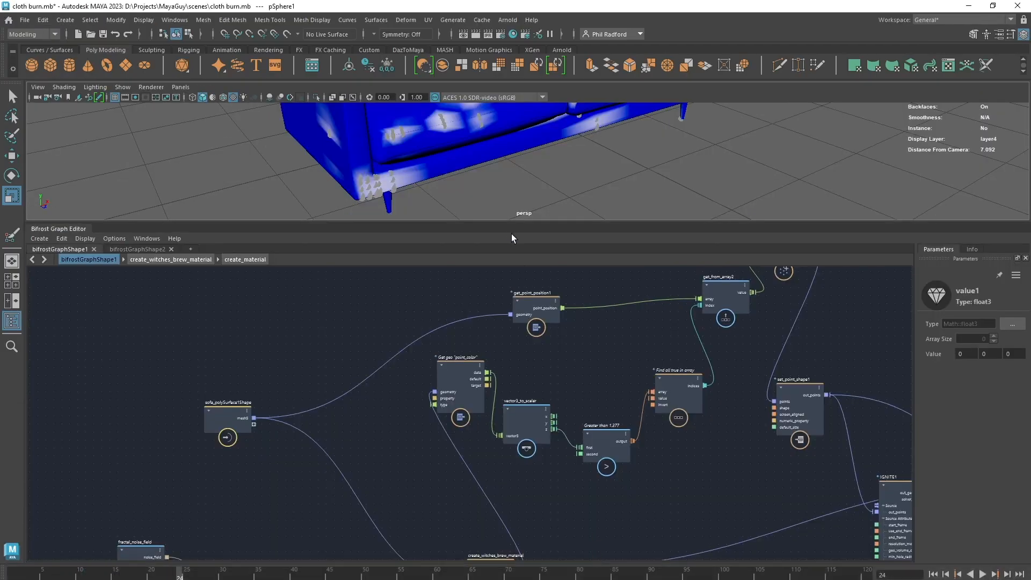
# - Enlarge the viewport above the graph editor and frame the whole sofa in it
pyautogui.moveTo(510, 223); pyautogui.dragTo(509, 320)
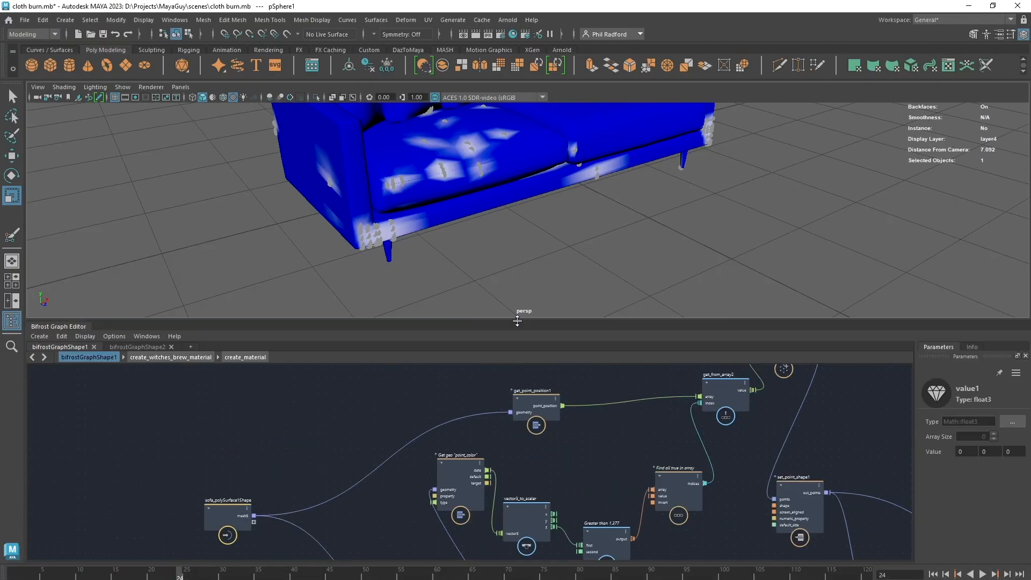
pyautogui.scroll(-3, 682, 186)
pyautogui.keyDown('alt'); pyautogui.moveTo(681, 186); pyautogui.dragTo(667, 264); pyautogui.keyUp('alt')
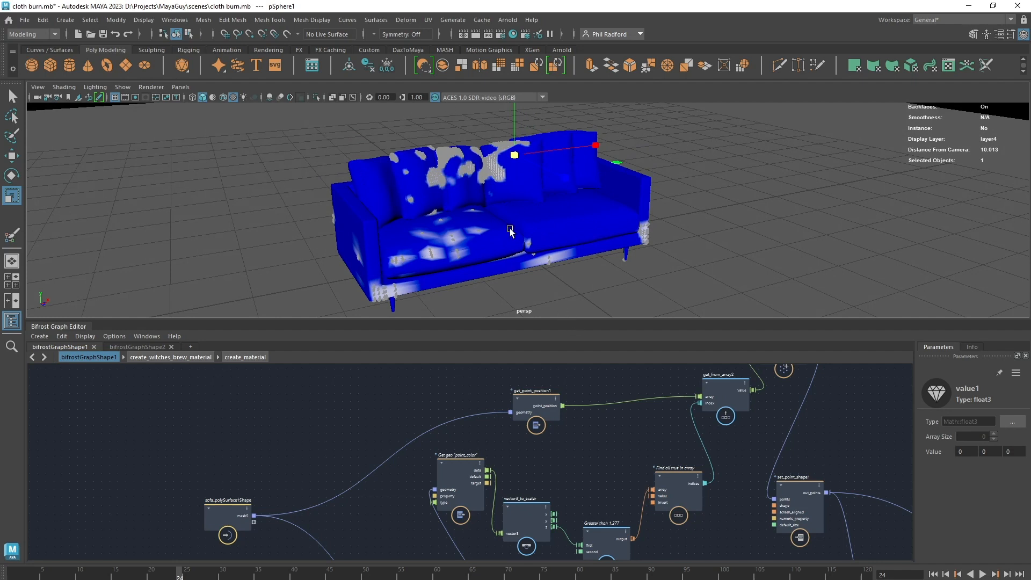
pyautogui.click(511, 149)
# - Shift the X component of the float3 value feeding translate_field slightly to move the noise across the sofa
pyautogui.moveTo(354, 483); pyautogui.dragTo(307, 374, button='middle')
pyautogui.moveTo(339, 444); pyautogui.dragTo(501, 395, button='middle')
pyautogui.moveTo(239, 454); pyautogui.dragTo(246, 458)
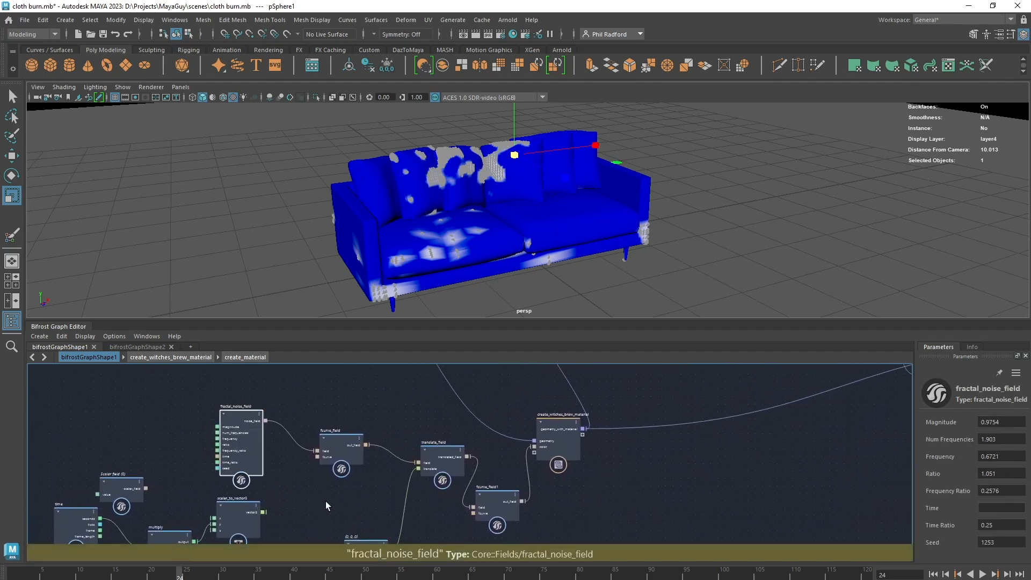
pyautogui.moveTo(325, 501); pyautogui.dragTo(286, 442, button='middle')
pyautogui.moveTo(320, 487); pyautogui.dragTo(302, 468)
pyautogui.moveTo(934, 452); pyautogui.dragTo(865, 451)
# - Set fractal_noise_field's Num Frequencies to 1.418, Frequency to 0.2725 and Ratio to 1.739, and the float3 value's X to -1.165
pyautogui.moveTo(199, 414); pyautogui.dragTo(230, 432)
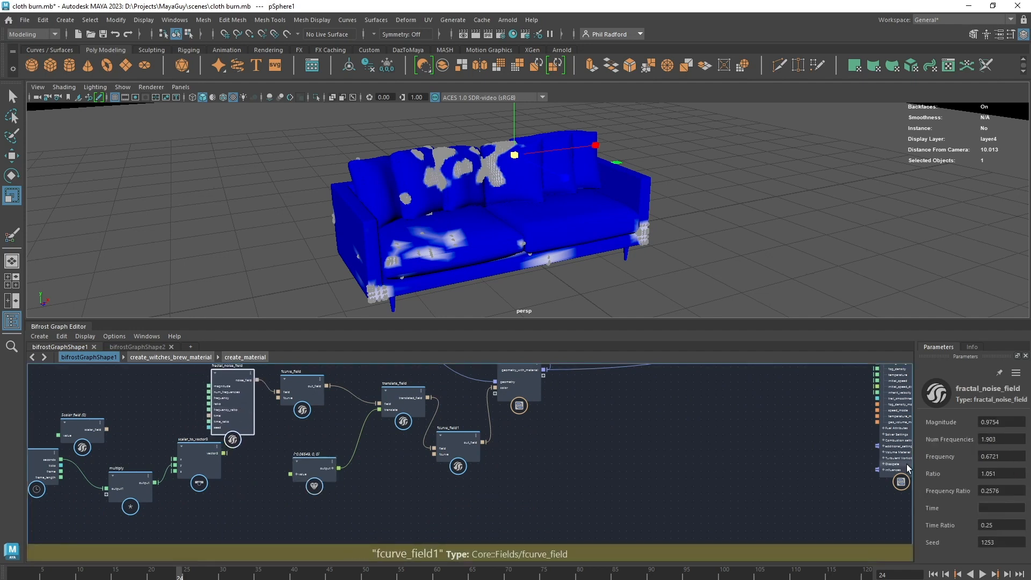
pyautogui.moveTo(914, 463); pyautogui.dragTo(816, 469)
pyautogui.moveTo(918, 437)
pyautogui.mouseDown()
pyautogui.moveTo(880, 443)
pyautogui.moveTo(907, 461)
pyautogui.moveTo(750, 463)
pyautogui.moveTo(992, 491)
pyautogui.moveTo(895, 474)
pyautogui.moveTo(897, 505)
pyautogui.mouseUp()
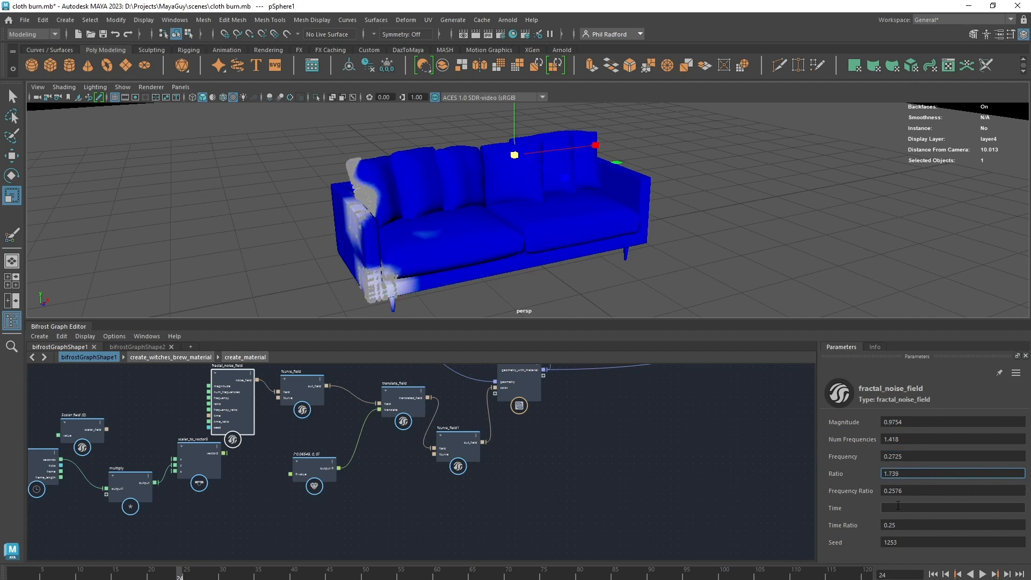
pyautogui.click(322, 463)
pyautogui.moveTo(868, 451)
pyautogui.mouseDown()
pyautogui.moveTo(980, 453)
pyautogui.moveTo(891, 453)
pyautogui.moveTo(740, 476)
pyautogui.moveTo(1004, 474)
pyautogui.moveTo(773, 461)
pyautogui.moveTo(547, 467)
pyautogui.moveTo(600, 467)
pyautogui.moveTo(567, 471)
pyautogui.mouseUp()
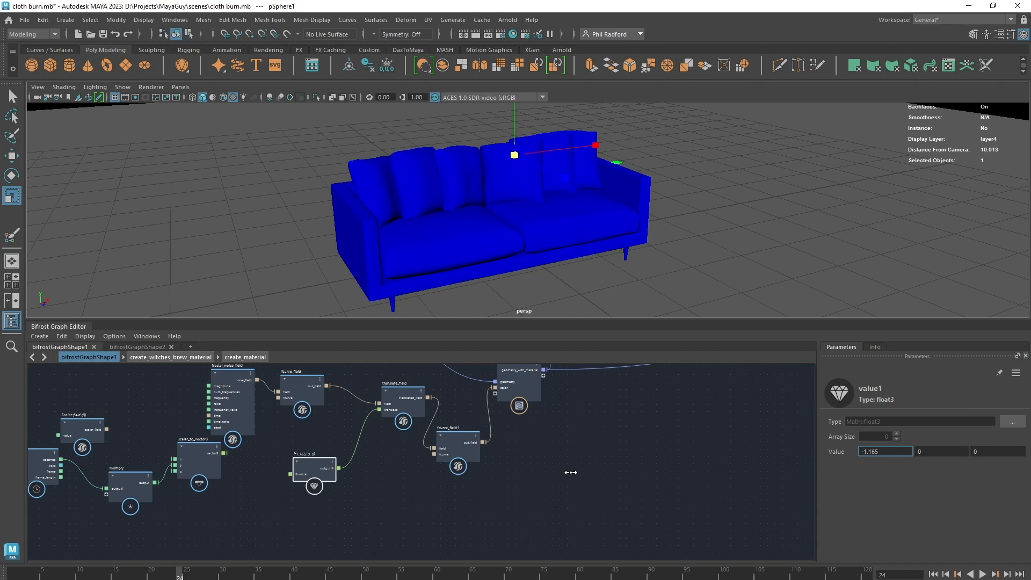
# - Add an input node in the empty space between the multiply and float3 value nodes
pyautogui.moveTo(332, 536); pyautogui.dragTo(513, 507, button='middle')
pyautogui.click(417, 507)
pyautogui.press('Tab')
pyautogui.write('inpu')
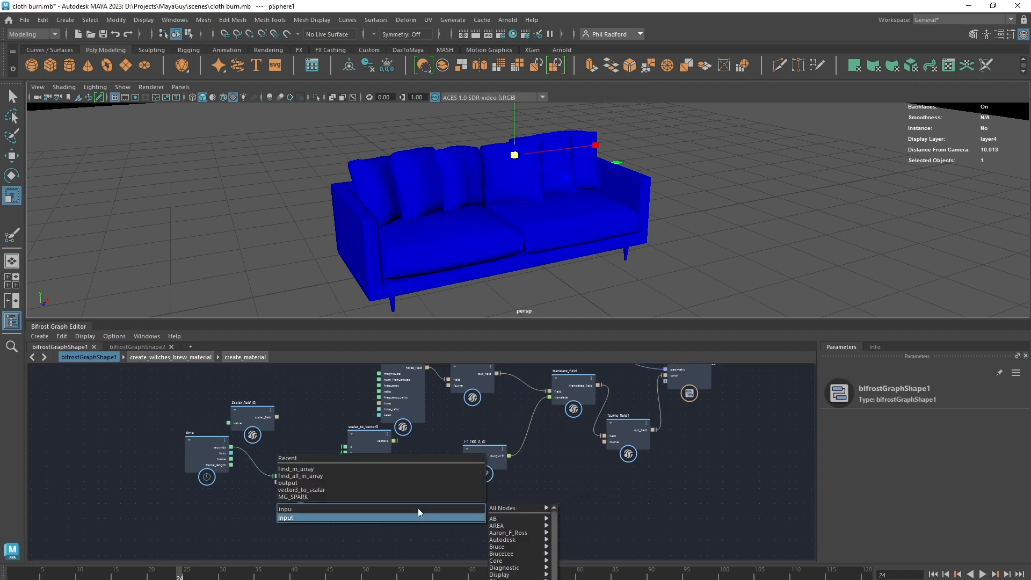
pyautogui.press('Return')
pyautogui.moveTo(418, 508); pyautogui.dragTo(414, 507)
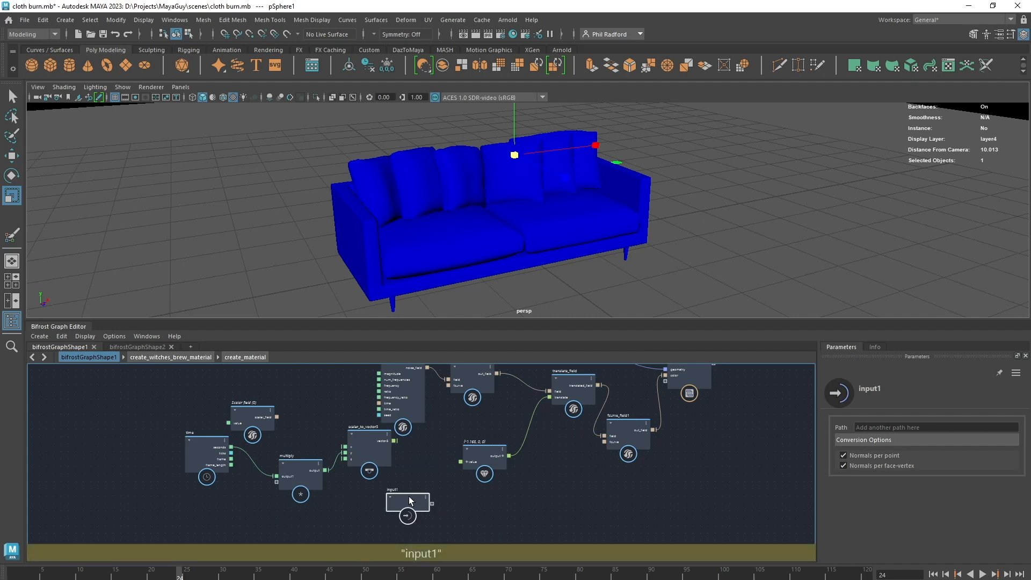
# - Expand the float3 node's value port into its components and arrange the input1, time and multiply nodes in a row
pyautogui.click(467, 461)
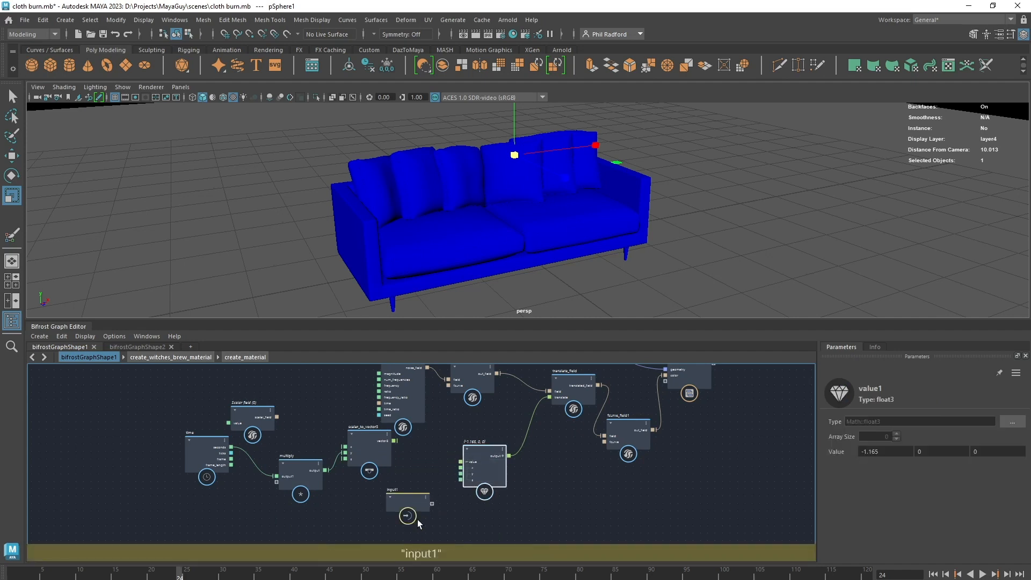
pyautogui.moveTo(411, 502); pyautogui.dragTo(80, 458)
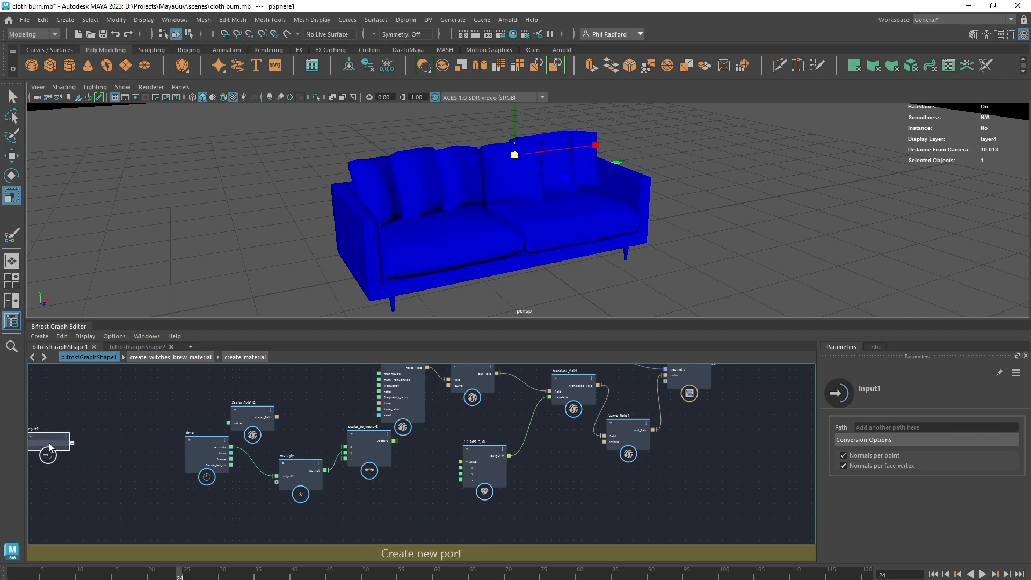
pyautogui.hotkey('ctrl', 'z')
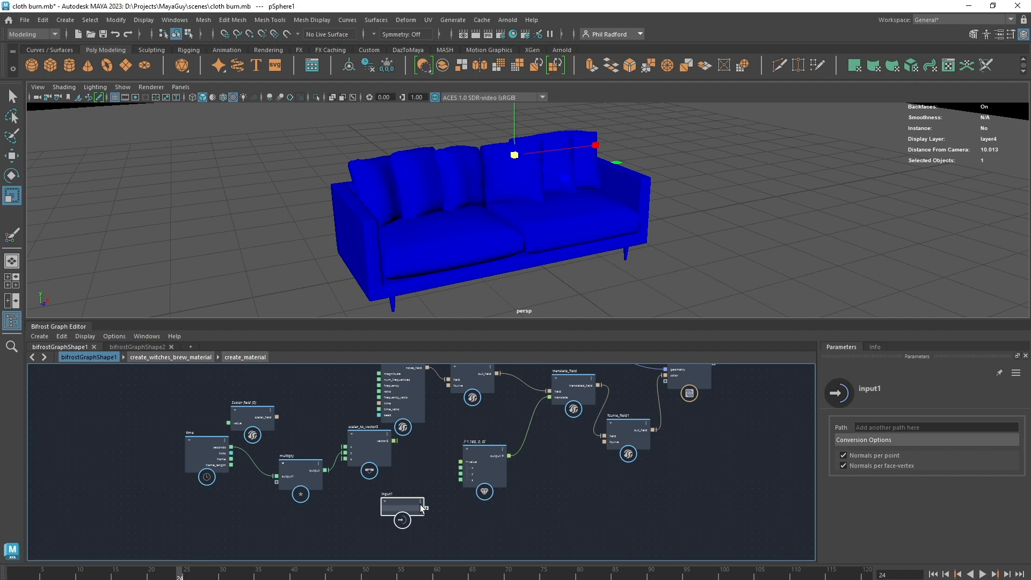
pyautogui.moveTo(393, 508); pyautogui.dragTo(237, 511)
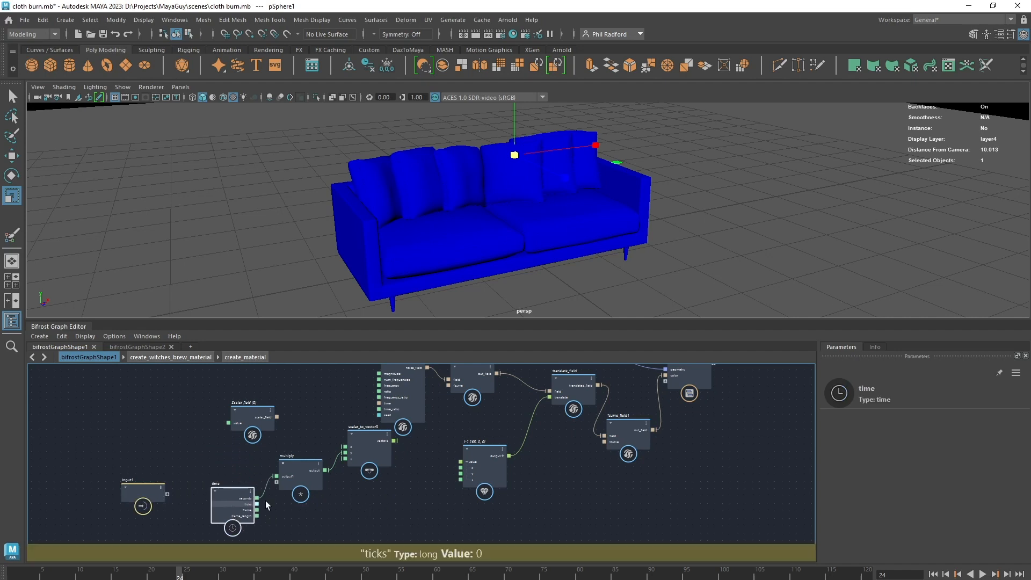
pyautogui.keyDown('alt'); pyautogui.moveTo(377, 504); pyautogui.dragTo(354, 466, button='middle'); pyautogui.keyUp('alt')
pyautogui.moveTo(289, 440); pyautogui.dragTo(279, 440)
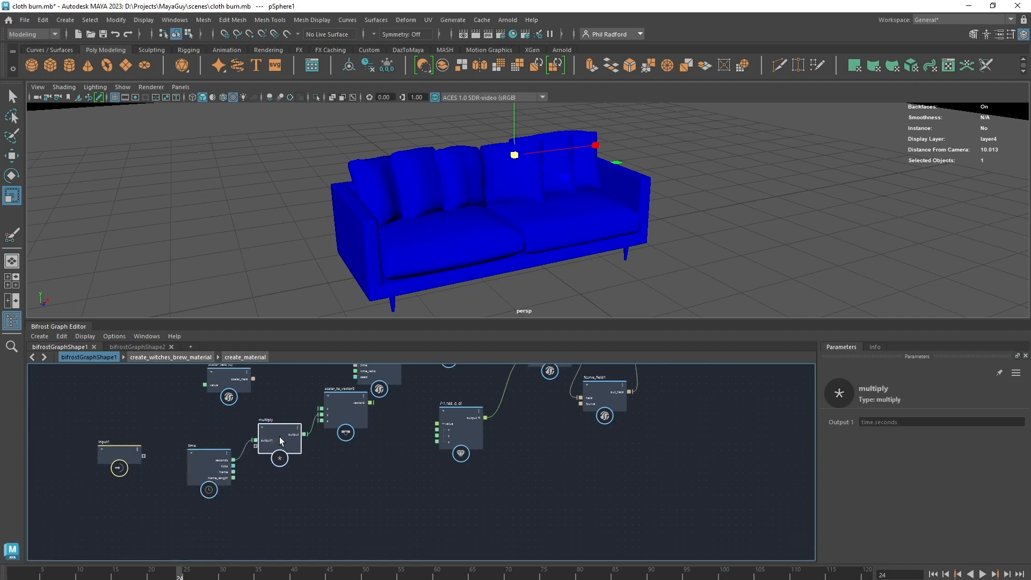
# - Add a divide node in the empty space below the multiply node
pyautogui.click(296, 497)
pyautogui.press('Tab')
pyautogui.write('divifd')
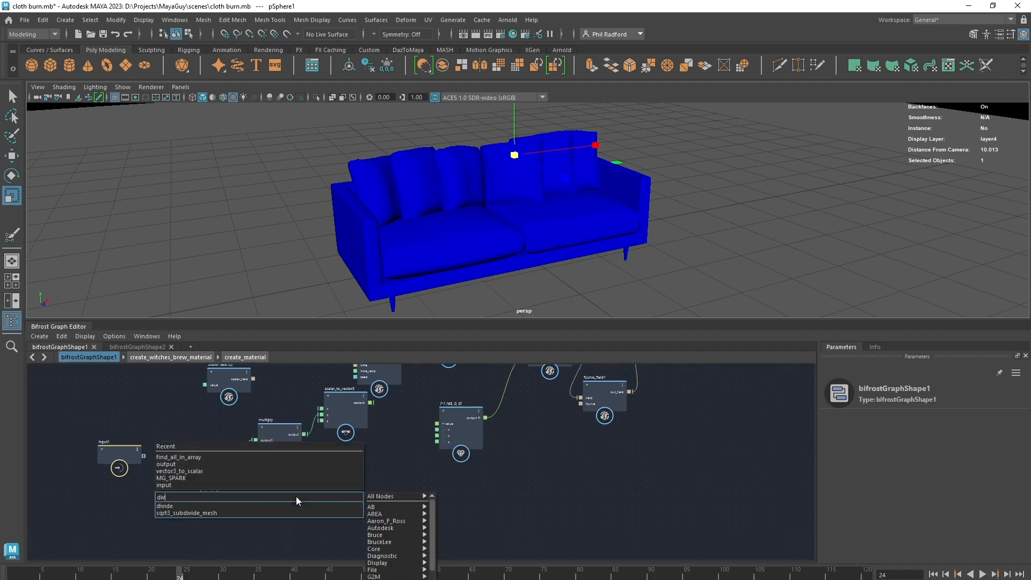
pyautogui.press('BackSpace')
pyautogui.press('BackSpace')
pyautogui.press('Return')
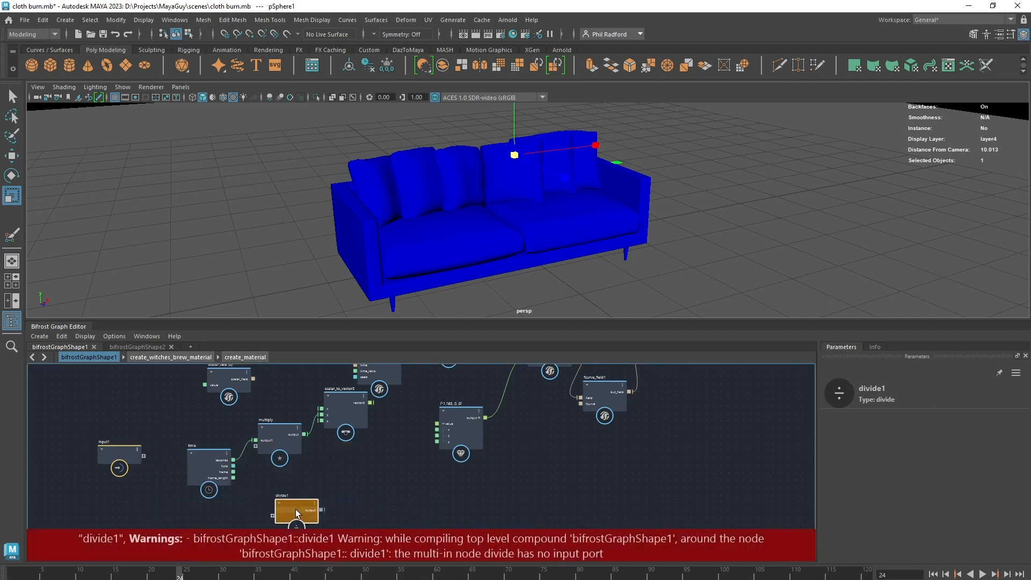
# - Add a value node near the time and divide nodes
pyautogui.click(328, 505)
pyautogui.press('Tab')
pyautogui.write('valu')
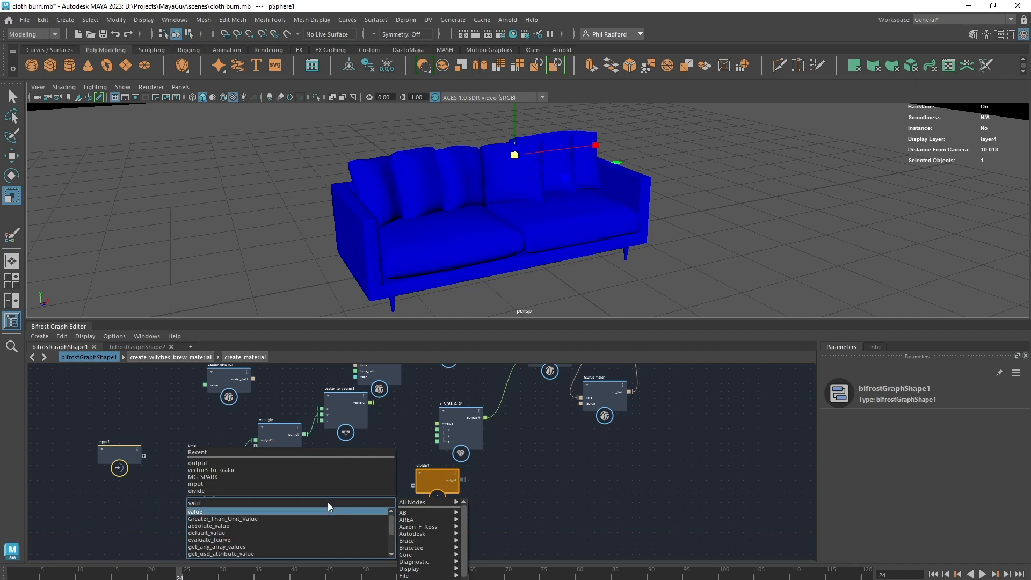
pyautogui.press('Return')
# - Connect time's seconds and the new value node's output to divide1, and place divide1 between them and the float3 node
pyautogui.click(166, 475)
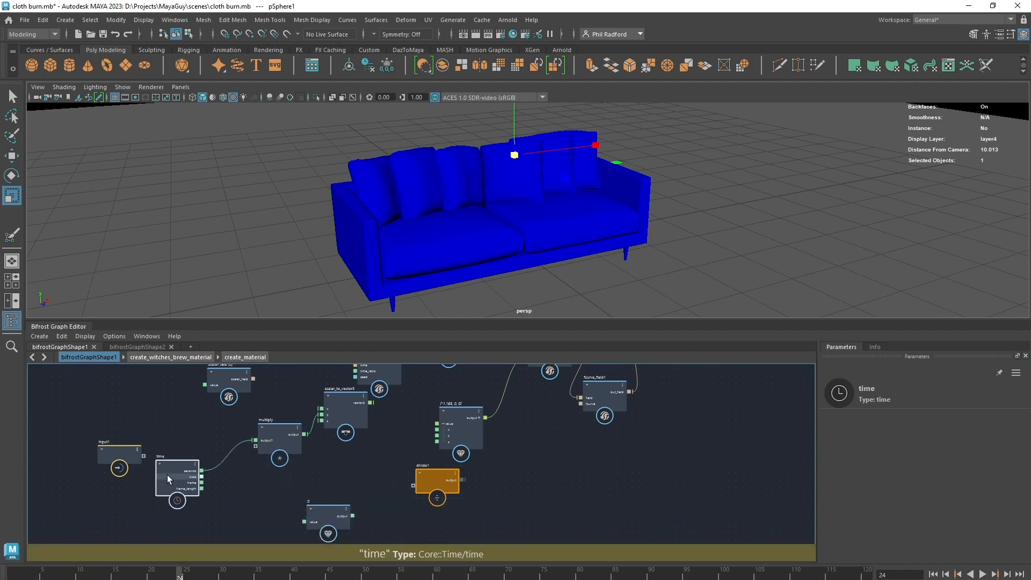
pyautogui.moveTo(171, 476); pyautogui.dragTo(421, 487)
pyautogui.moveTo(352, 515); pyautogui.dragTo(414, 492)
pyautogui.moveTo(328, 514); pyautogui.dragTo(260, 530)
pyautogui.moveTo(430, 484); pyautogui.dragTo(344, 470)
# - Connect divide1's output to the X component of the float3 value node
pyautogui.click(382, 465)
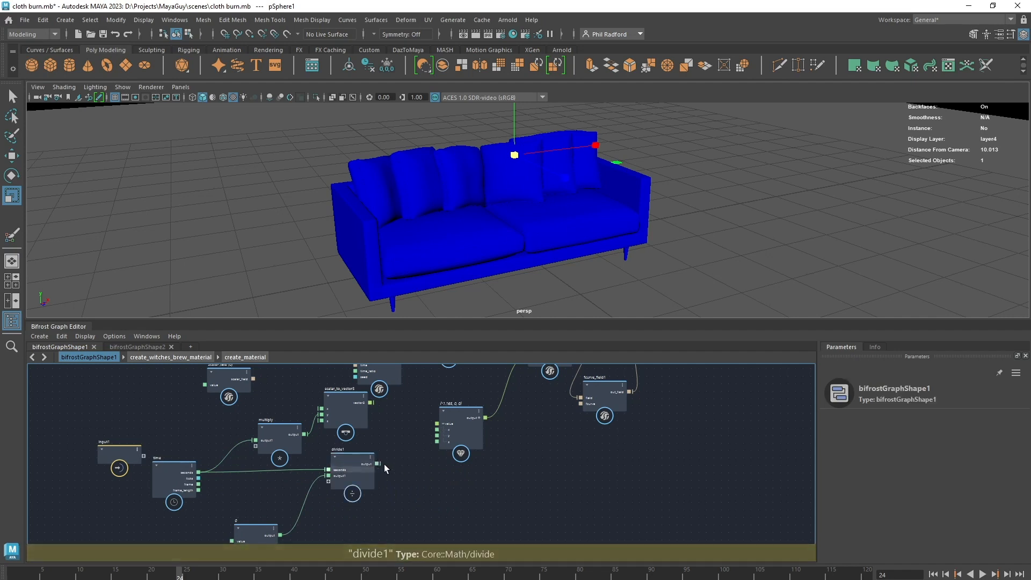
pyautogui.moveTo(378, 463); pyautogui.dragTo(457, 431)
# - Play the animation from the first frame to check the time-driven noise, and stop it
pyautogui.moveTo(260, 531); pyautogui.dragTo(252, 531)
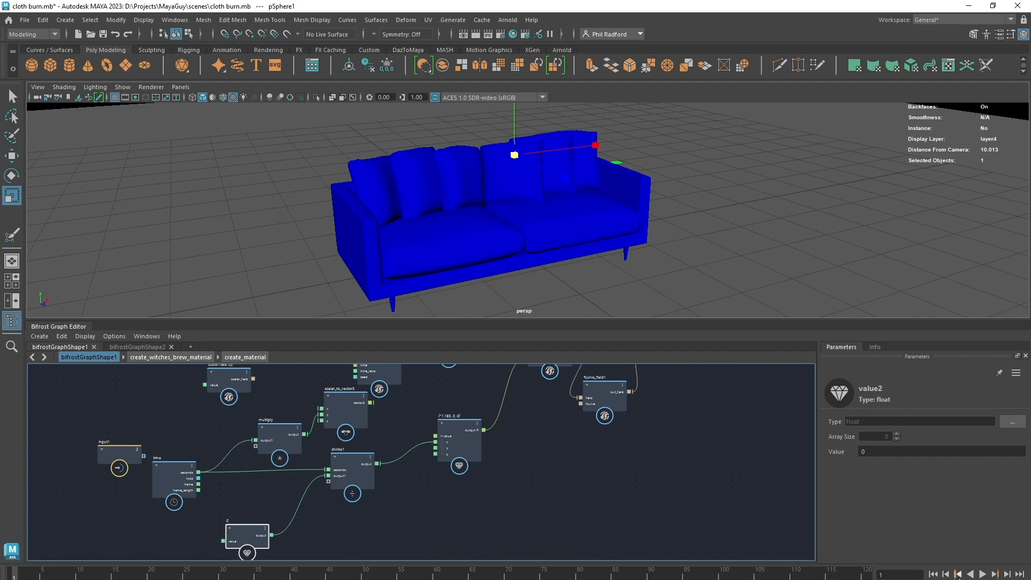
pyautogui.click(983, 575)
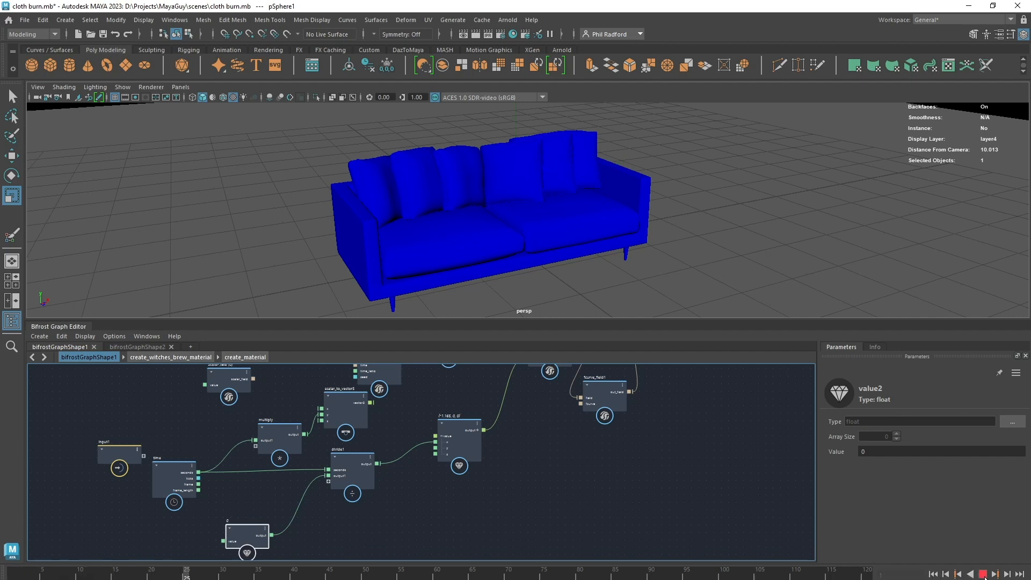
pyautogui.click(983, 574)
# - Set the value2 node feeding divide1 to 1
pyautogui.moveTo(239, 546); pyautogui.dragTo(237, 543)
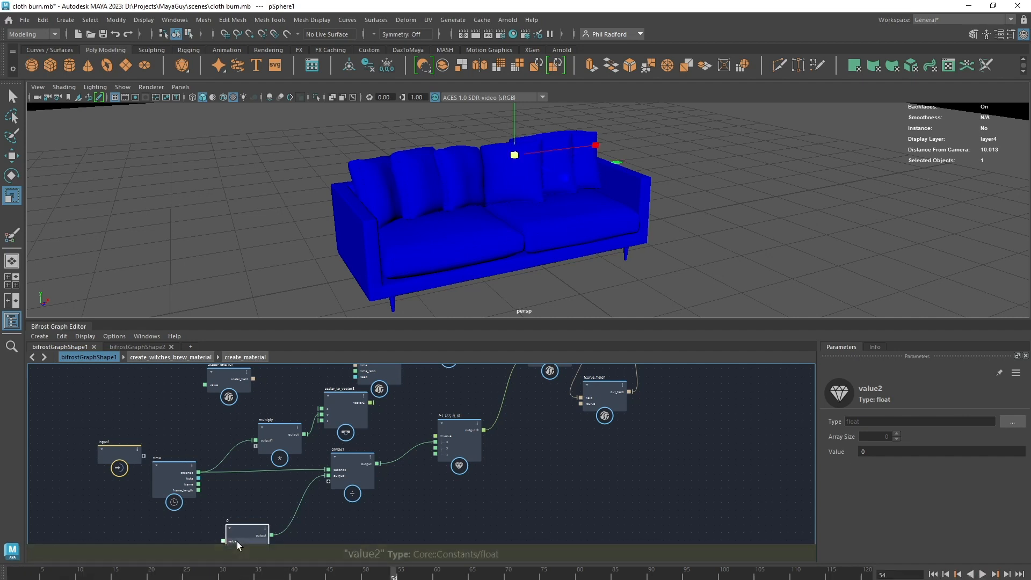
pyautogui.click(883, 455)
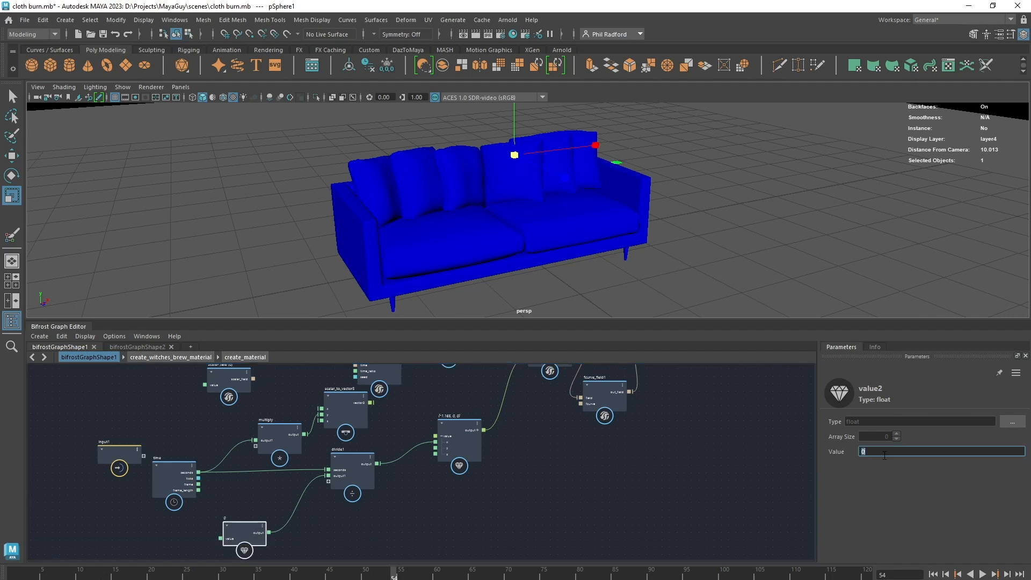
pyautogui.write('1')
pyautogui.press('Return')
# - Return to the first frame and play the animation briefly to watch the burn spread across the sofa
pyautogui.click(933, 573)
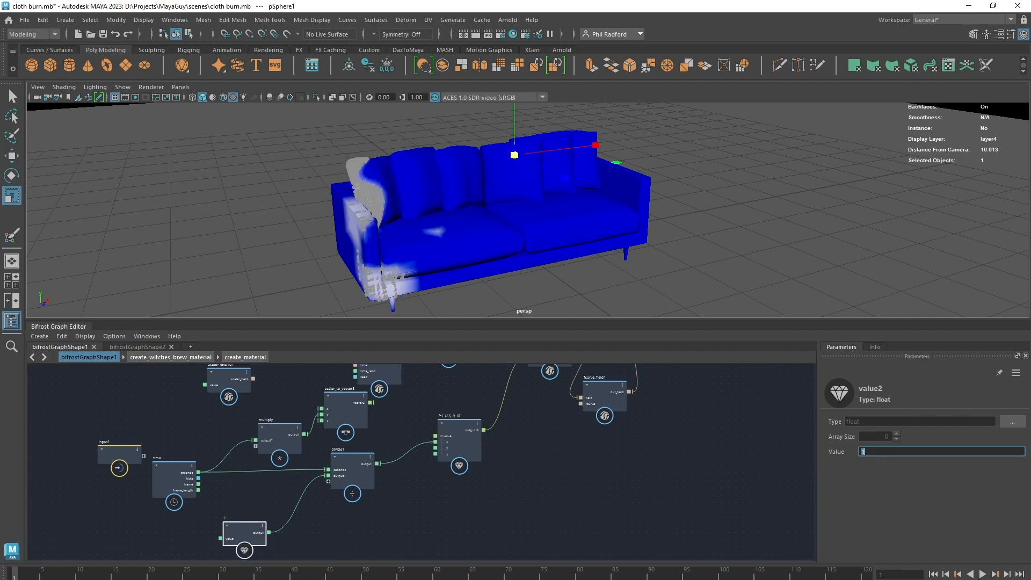
pyautogui.click(982, 574)
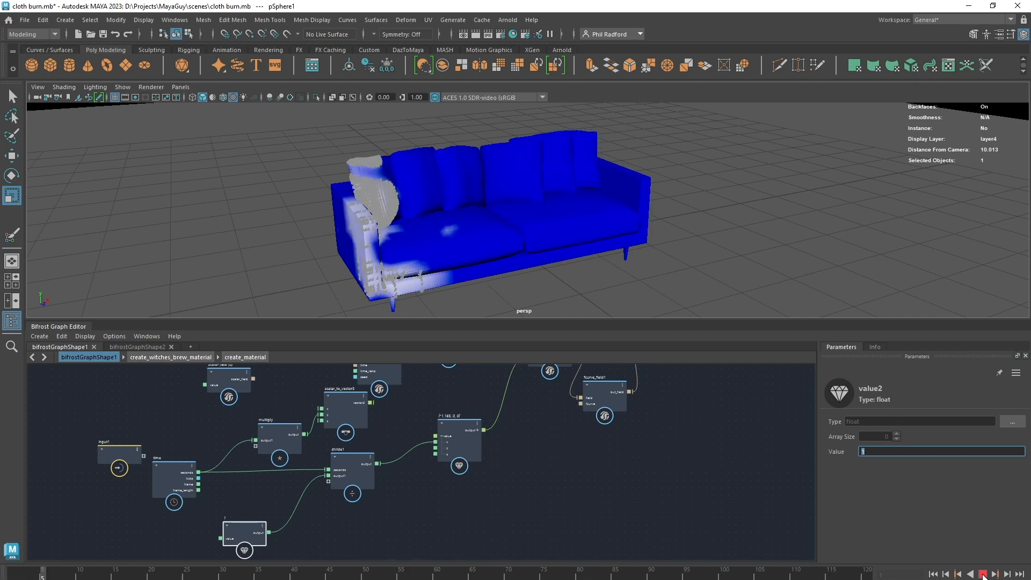
pyautogui.click(982, 574)
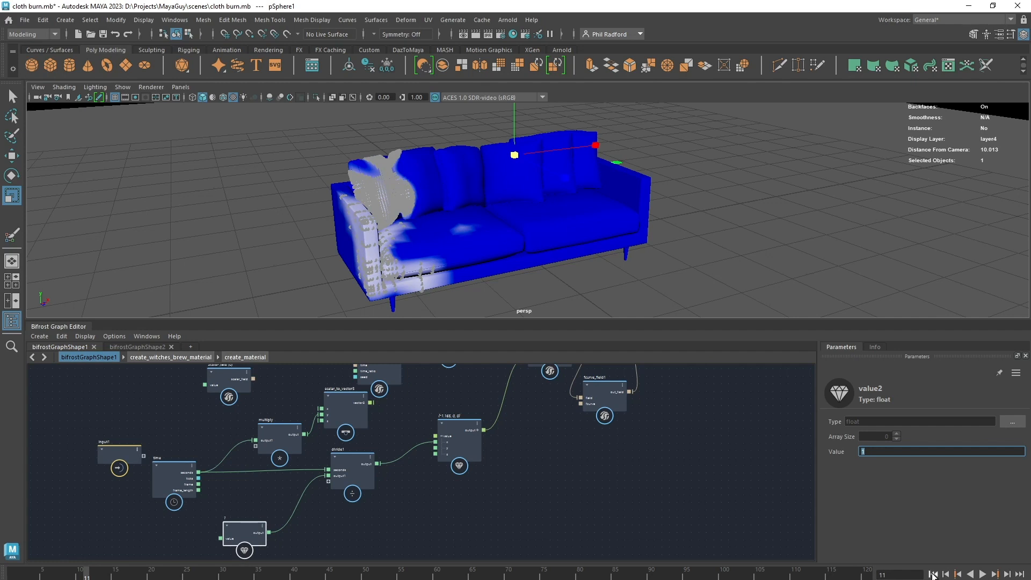
pyautogui.moveTo(246, 541); pyautogui.dragTo(247, 532)
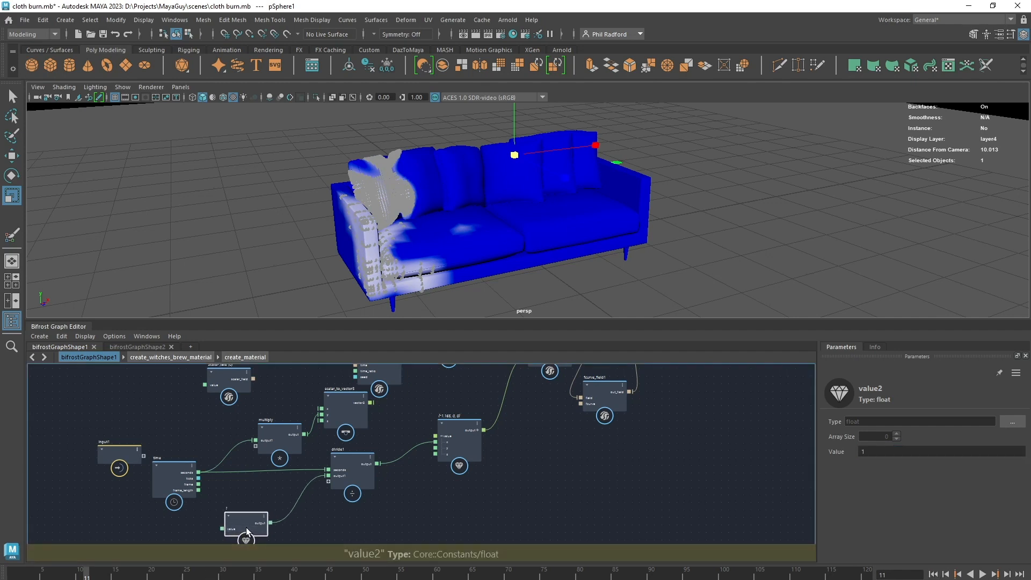
pyautogui.moveTo(499, 496); pyautogui.dragTo(441, 545, button='middle')
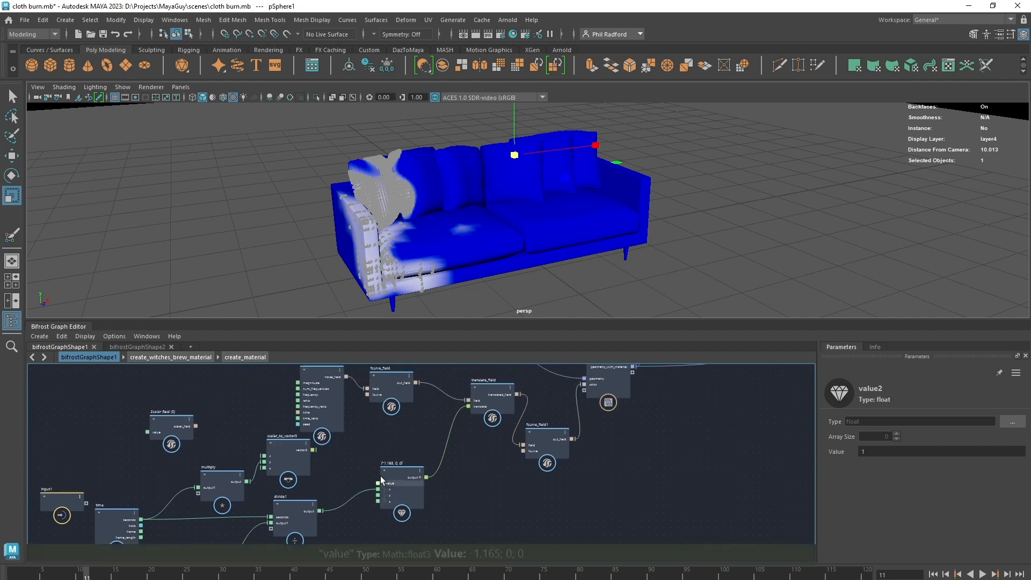
pyautogui.click(320, 405)
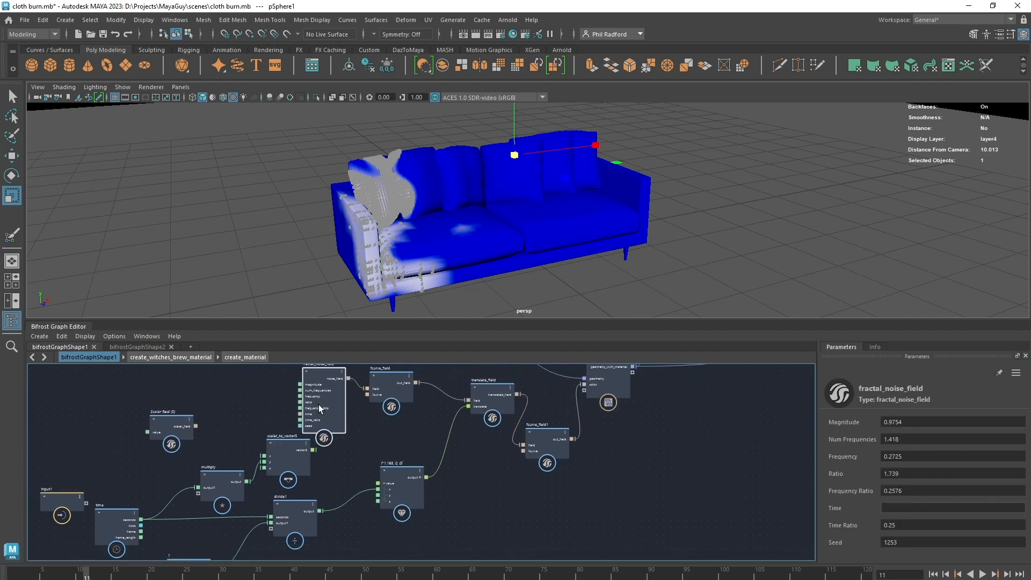
pyautogui.moveTo(478, 521); pyautogui.dragTo(545, 449, button='middle')
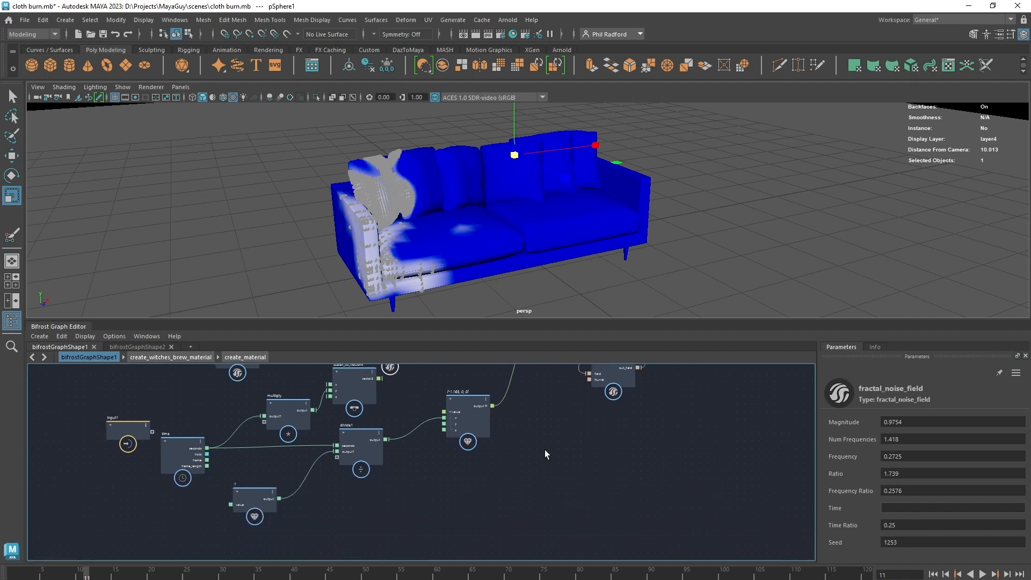
pyautogui.moveTo(472, 490); pyautogui.dragTo(540, 508, button='middle')
# - Try driving the float3 value node's X component from a new port on the input1 node
pyautogui.click(180, 450)
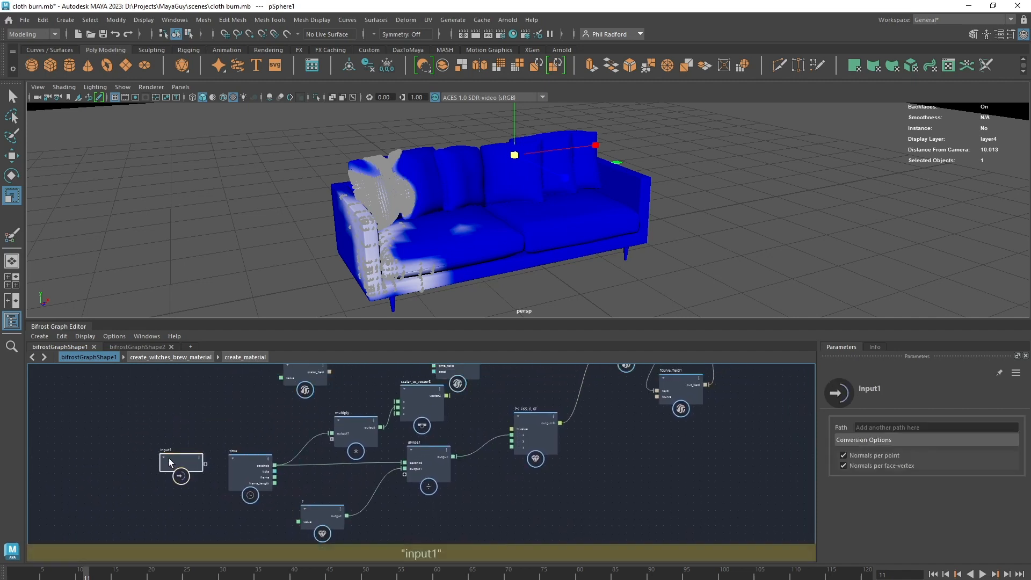
pyautogui.moveTo(548, 418); pyautogui.dragTo(570, 390, button='middle')
pyautogui.moveTo(569, 390); pyautogui.dragTo(192, 466)
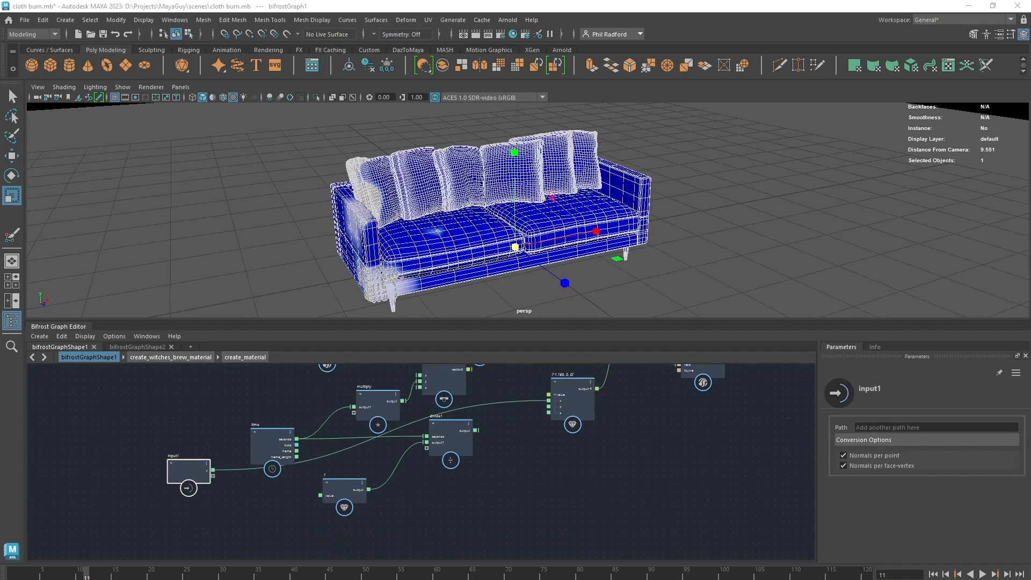
# - Scrub the graph's exposed X attribute in the Channel Box, check its keying options, and close the Channel Box
pyautogui.moveTo(0, 164); pyautogui.dragTo(807, 91)
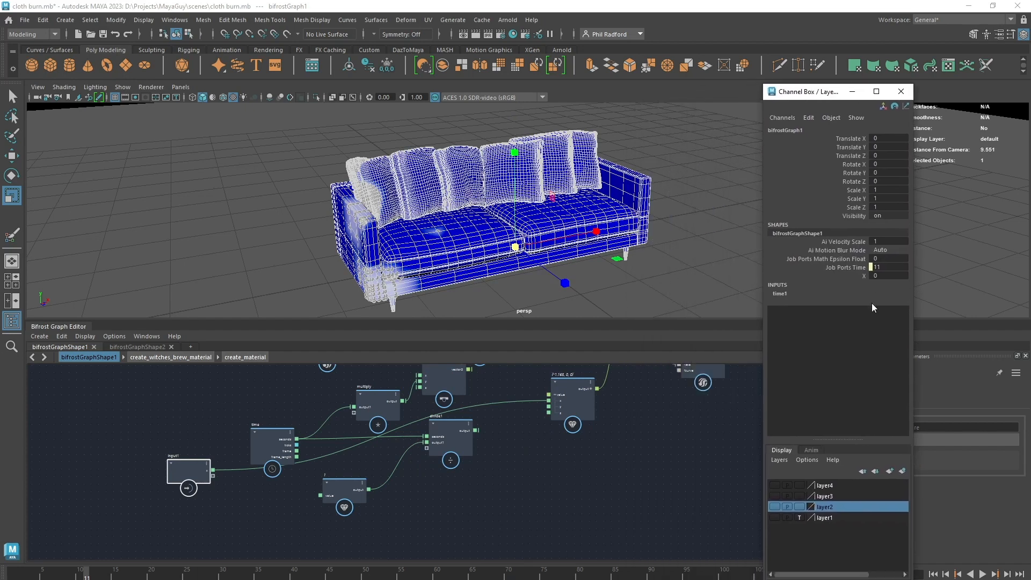
pyautogui.click(865, 275)
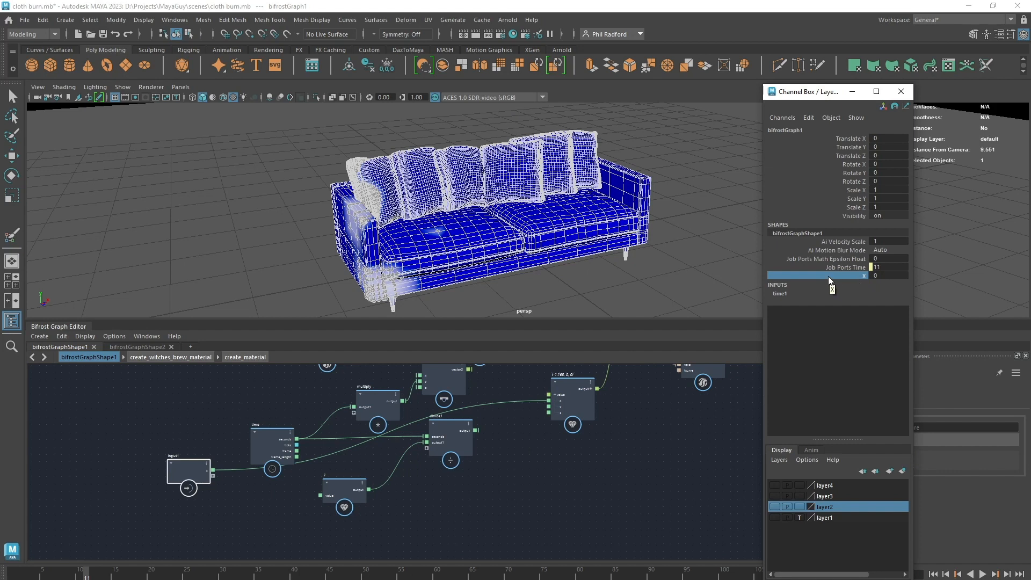
pyautogui.moveTo(656, 263); pyautogui.dragTo(655, 264, button='middle')
pyautogui.moveTo(697, 262); pyautogui.dragTo(662, 274, button='middle')
pyautogui.rightClick(859, 277)
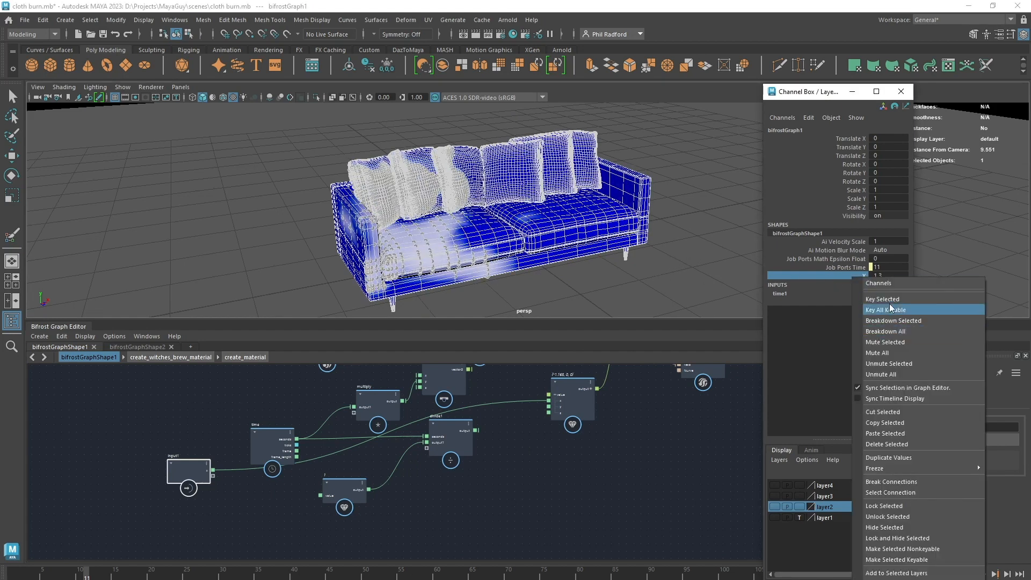
pyautogui.click(832, 286)
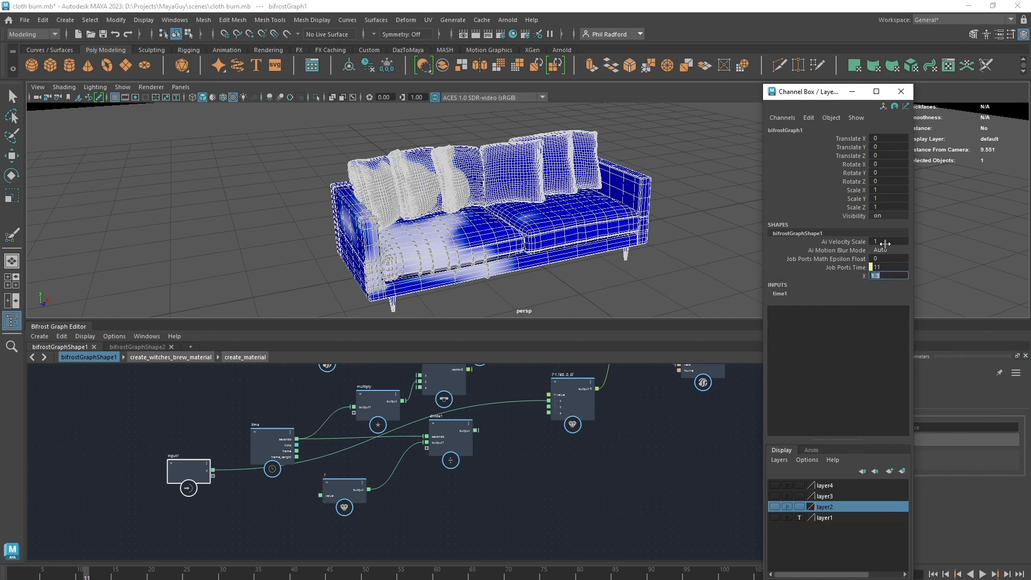
pyautogui.click(900, 91)
# - Delete the connection from input1 to the float3 node, remove input1's X port, and move the node aside
pyautogui.press('r')
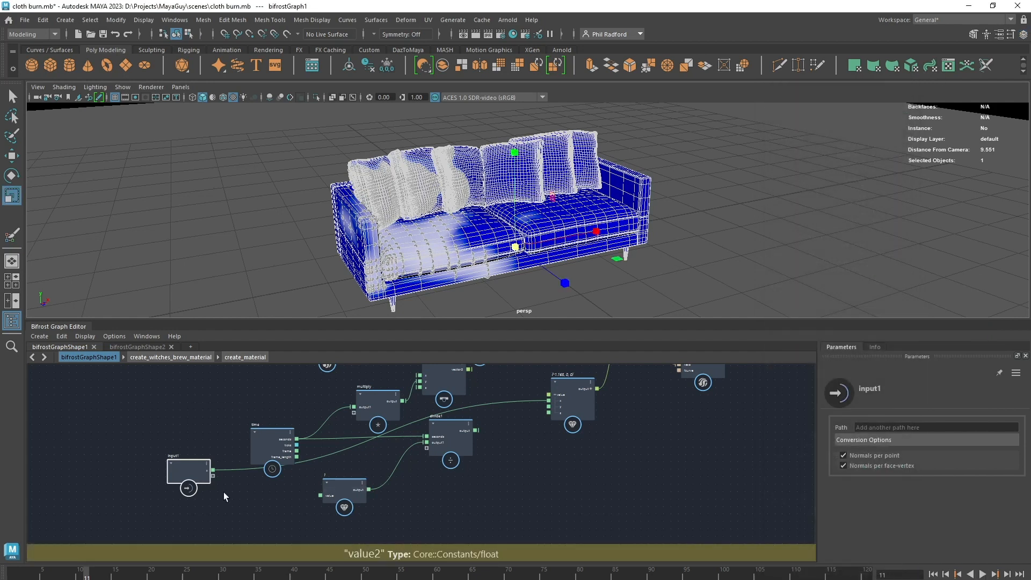
pyautogui.click(225, 468)
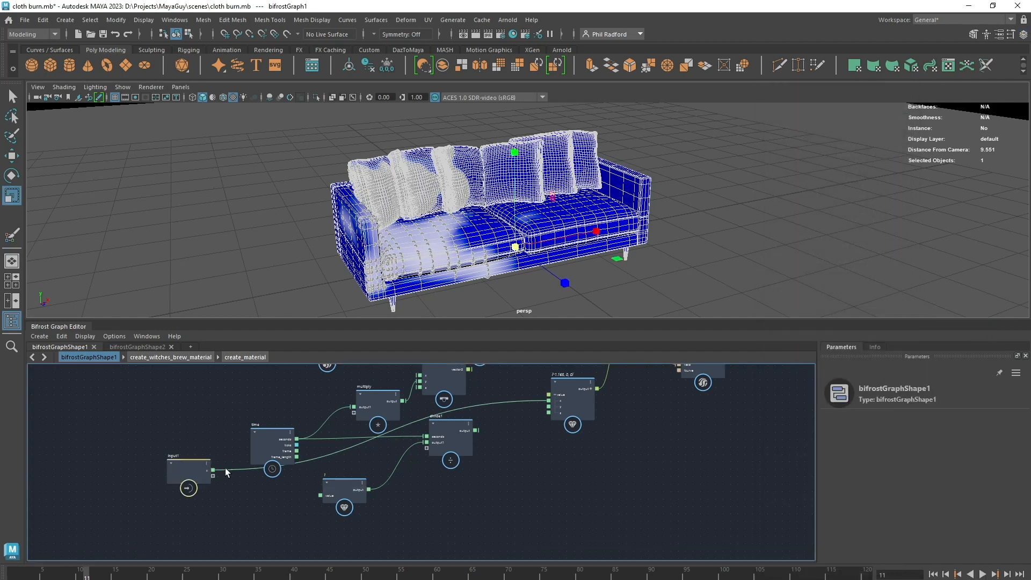
pyautogui.press('Delete')
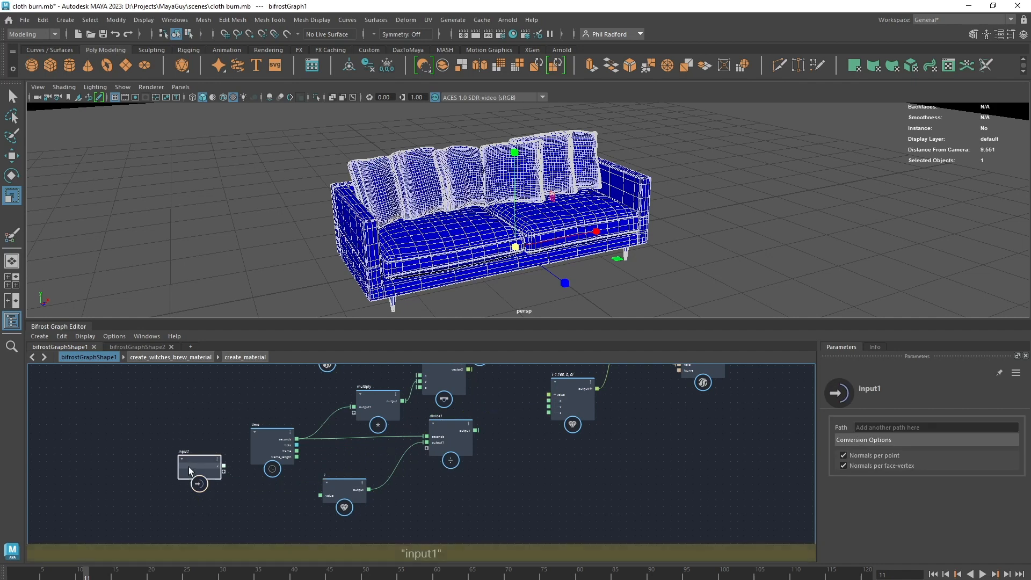
pyautogui.moveTo(189, 466); pyautogui.dragTo(167, 454)
pyautogui.rightClick(180, 459)
pyautogui.click(198, 478)
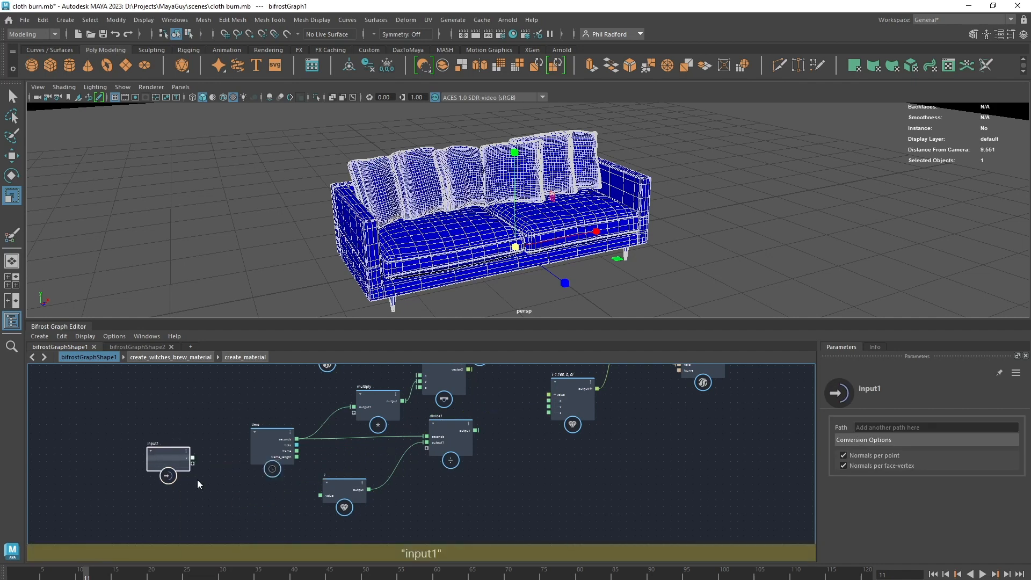
pyautogui.moveTo(162, 454); pyautogui.dragTo(96, 468)
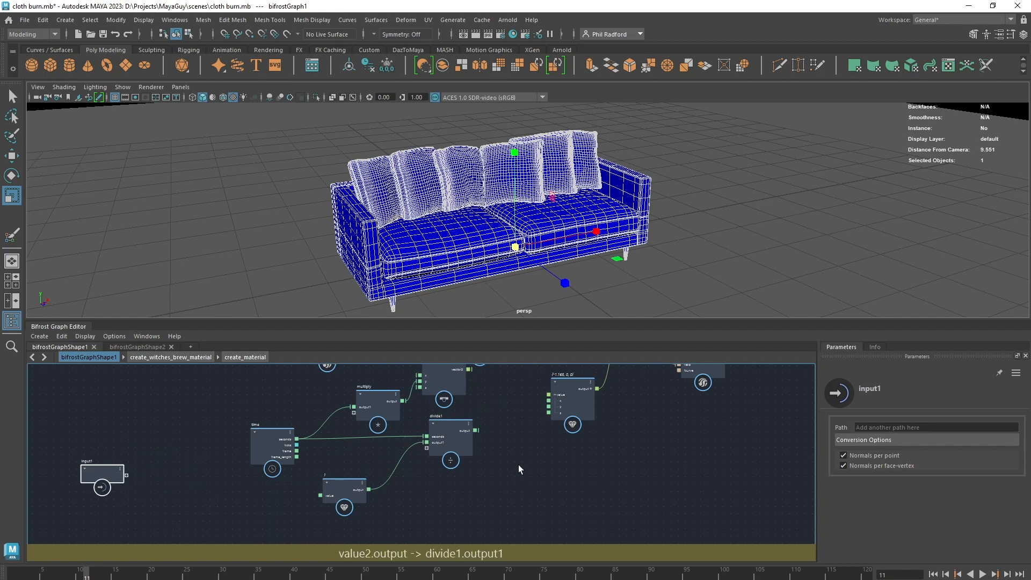
pyautogui.moveTo(96, 468); pyautogui.dragTo(75, 481, button='middle')
# - Restore the connection from divide1's output to the float3 value node's X component
pyautogui.click(745, 193)
pyautogui.moveTo(531, 492); pyautogui.dragTo(460, 535, button='middle')
pyautogui.moveTo(379, 482); pyautogui.dragTo(465, 465)
pyautogui.moveTo(366, 486); pyautogui.dragTo(383, 494)
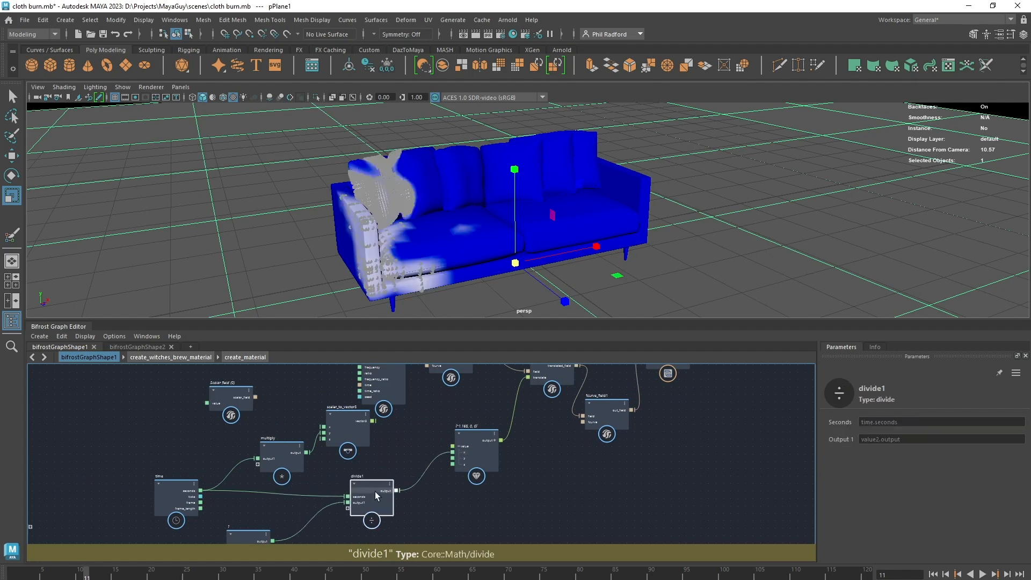
# - Play the animation from the start to check the moving noise on the sofa, stop it, and return to the first frame
pyautogui.click(933, 574)
pyautogui.click(983, 574)
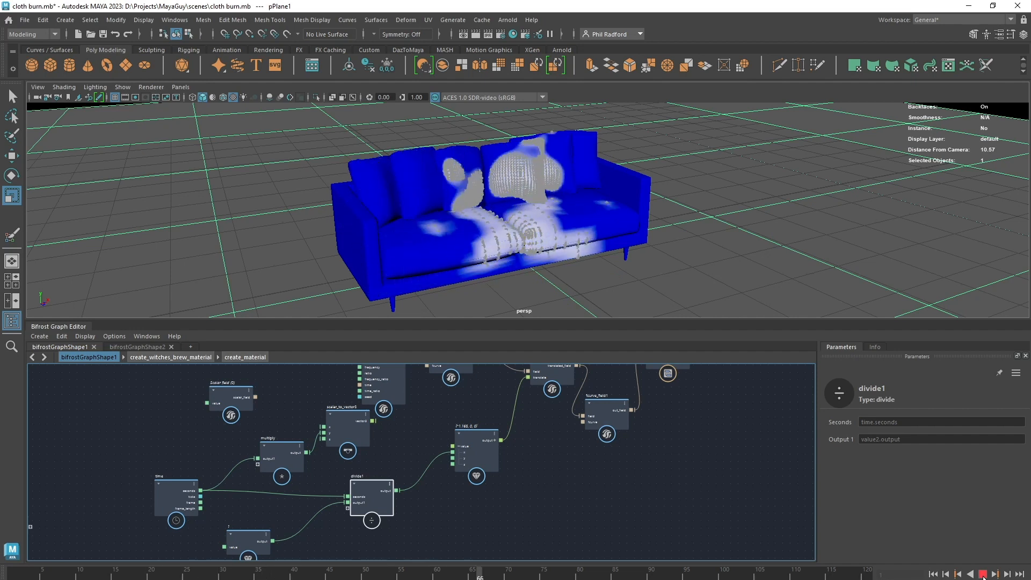
pyautogui.click(982, 574)
pyautogui.click(933, 574)
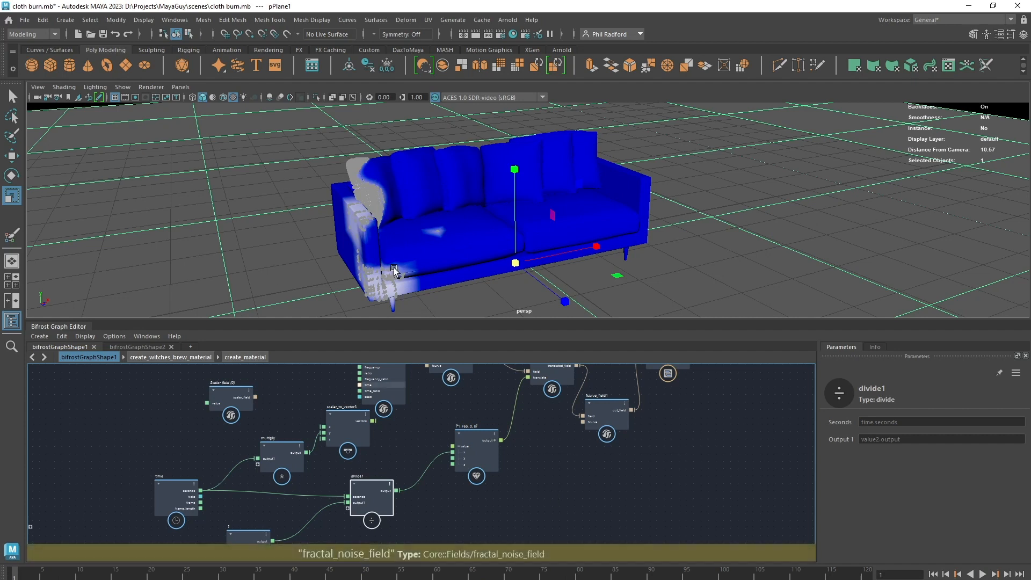
# - Connect IGNITE1's out_geometry to a new port on the output node
pyautogui.moveTo(694, 258)
pyautogui.keyDown('alt'); pyautogui.mouseDown()
pyautogui.moveTo(667, 259)
pyautogui.moveTo(675, 263)
pyautogui.mouseUp(); pyautogui.keyUp('alt')
pyautogui.moveTo(727, 431); pyautogui.dragTo(724, 508, button='middle')
pyautogui.click(342, 455)
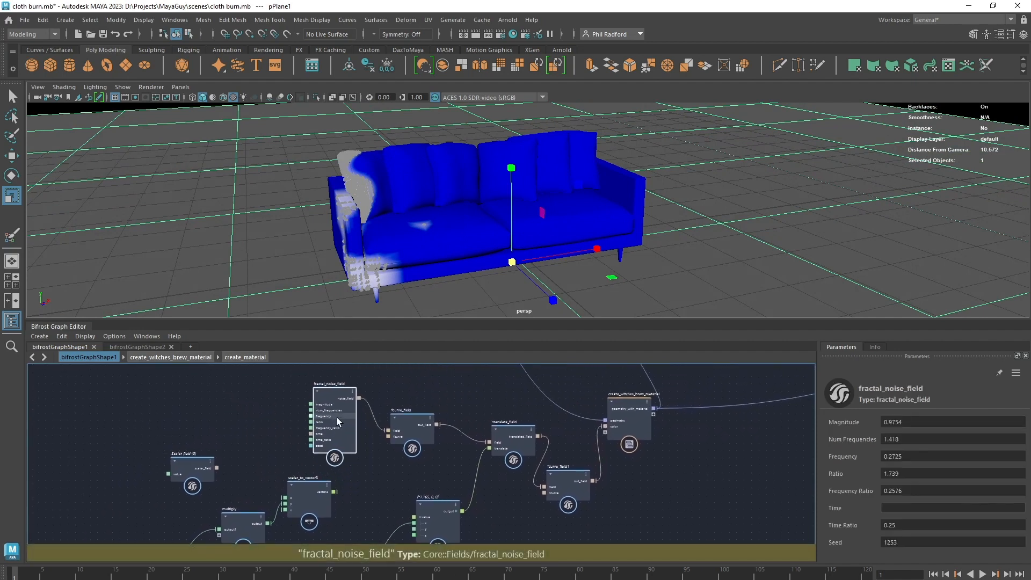
pyautogui.moveTo(769, 445); pyautogui.dragTo(407, 555, button='middle')
pyautogui.moveTo(558, 486); pyautogui.dragTo(398, 472, button='middle')
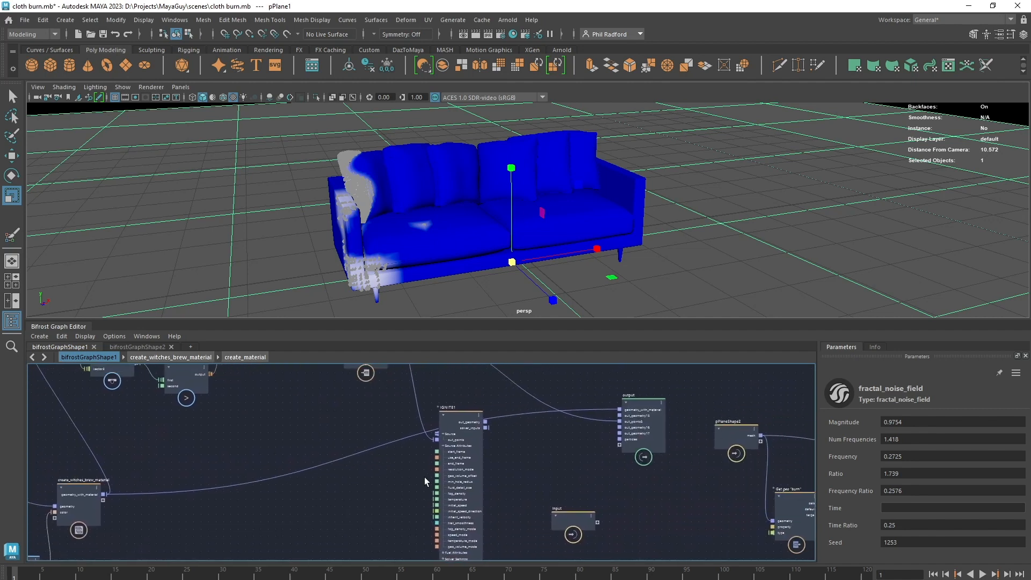
pyautogui.moveTo(486, 422); pyautogui.dragTo(609, 468)
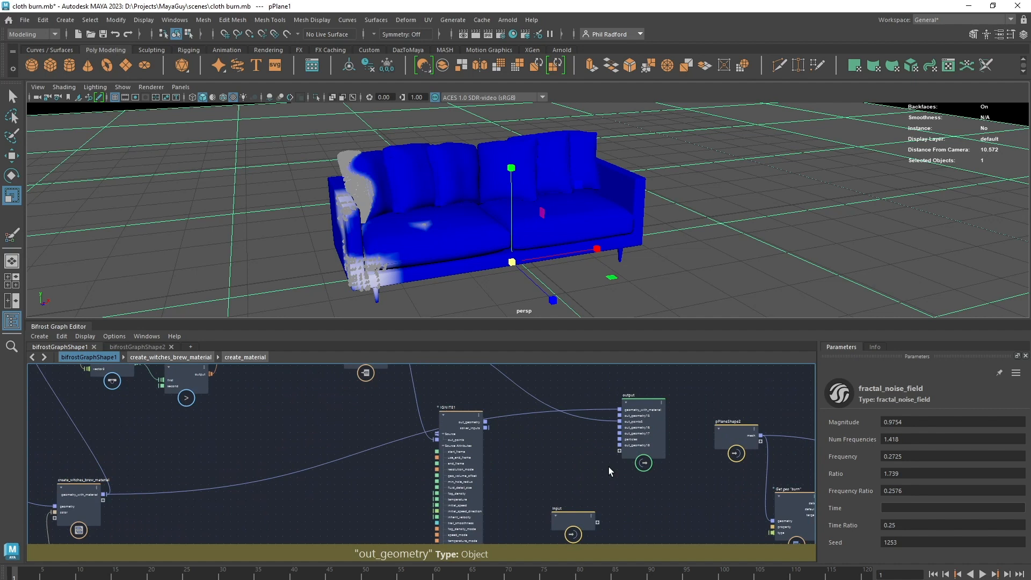
# - Set IGNITE1's Resolution Mode to Relative and its Fluid Detail Size to 0.01
pyautogui.click(462, 423)
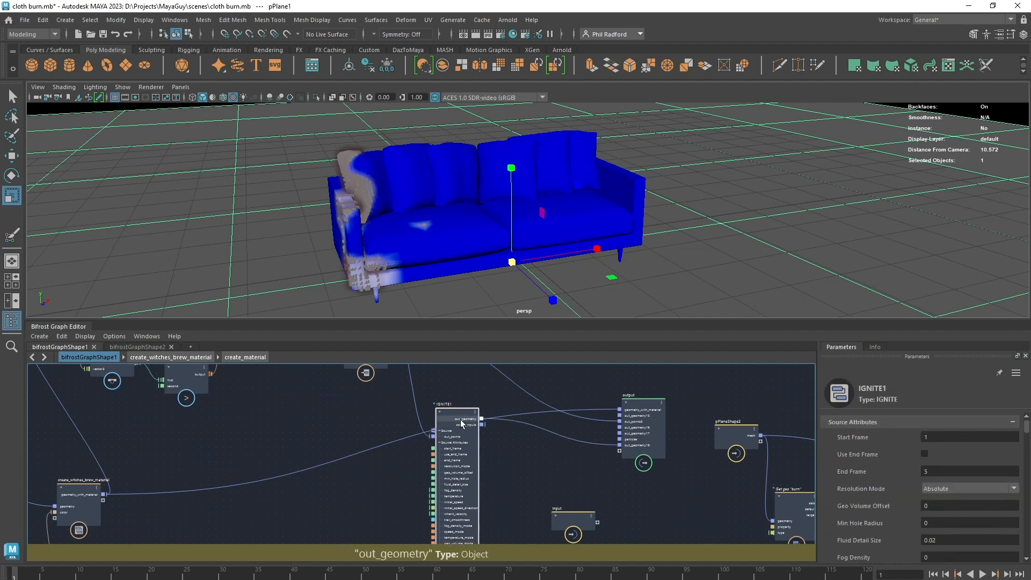
pyautogui.click(948, 489)
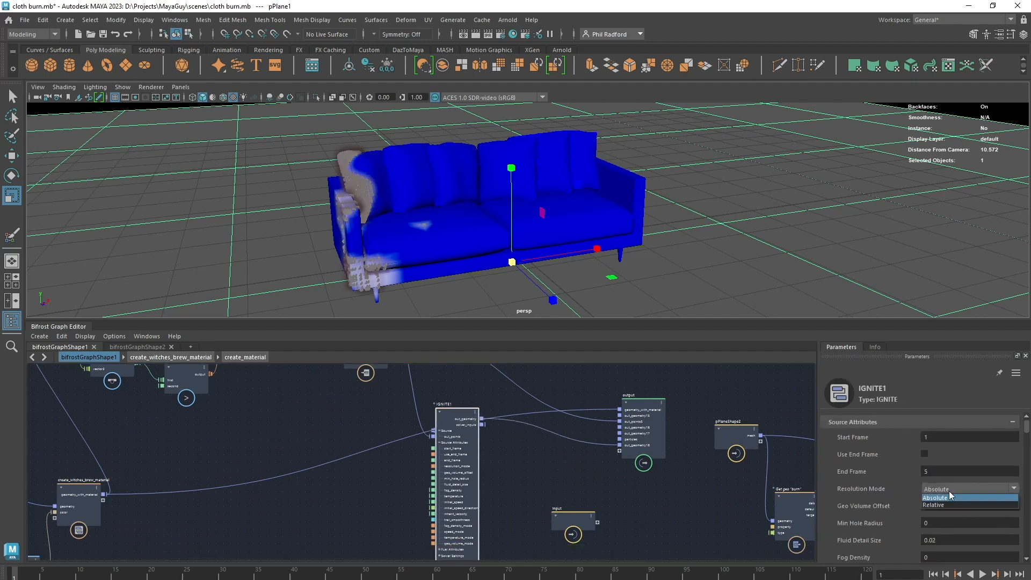
pyautogui.click(946, 503)
pyautogui.scroll(-3, 852, 474)
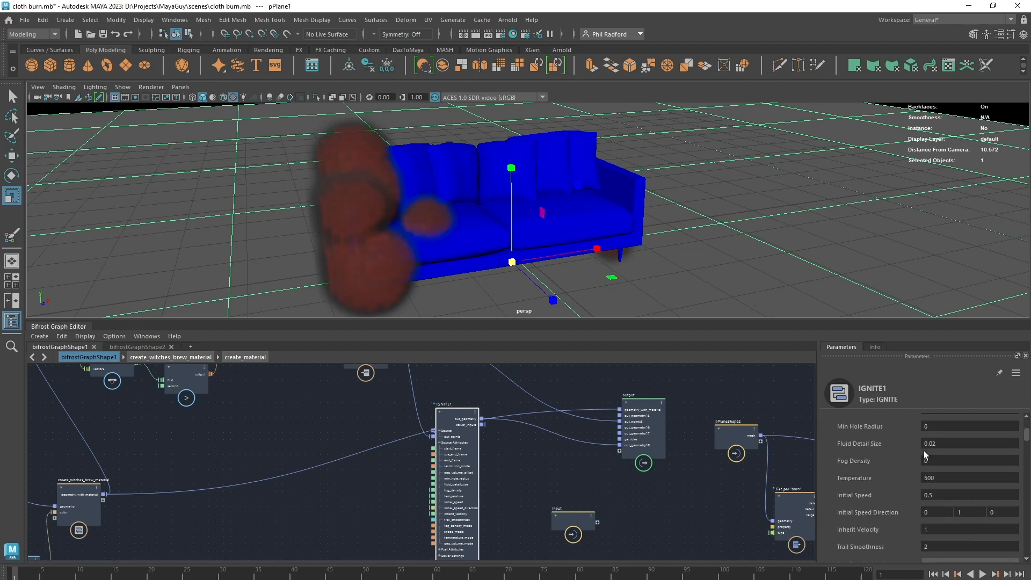
pyautogui.click(939, 442)
# - Deselect the ground plane, playblast the fire simulation from frame 1, and examine the flames on the sofa from another angle
pyautogui.keyDown('alt'); pyautogui.moveTo(763, 232); pyautogui.dragTo(716, 250); pyautogui.keyUp('alt')
pyautogui.keyDown('alt'); pyautogui.moveTo(717, 249); pyautogui.dragTo(655, 252, button='right'); pyautogui.keyUp('alt')
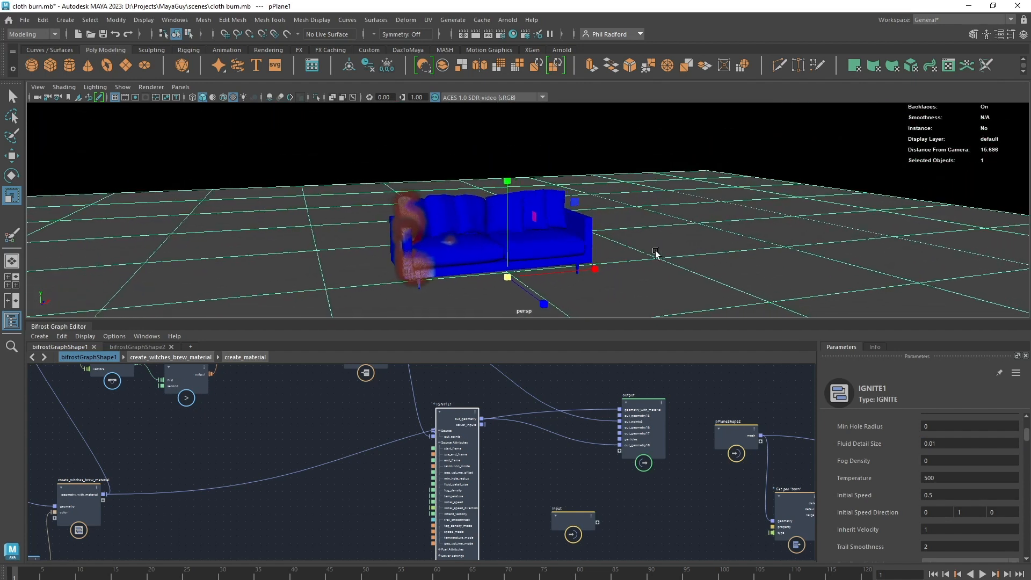
pyautogui.click(655, 253)
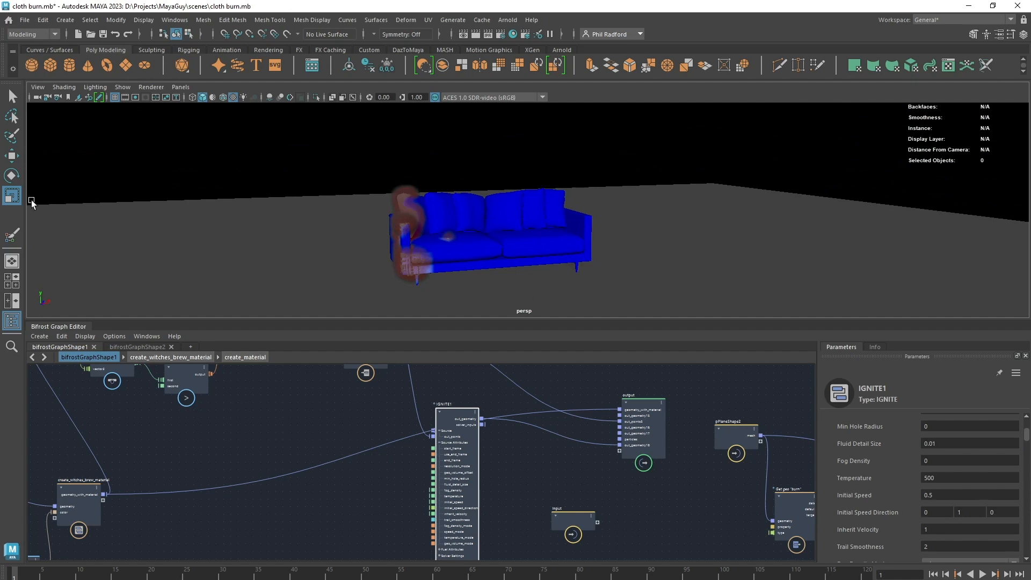
pyautogui.click(175, 20)
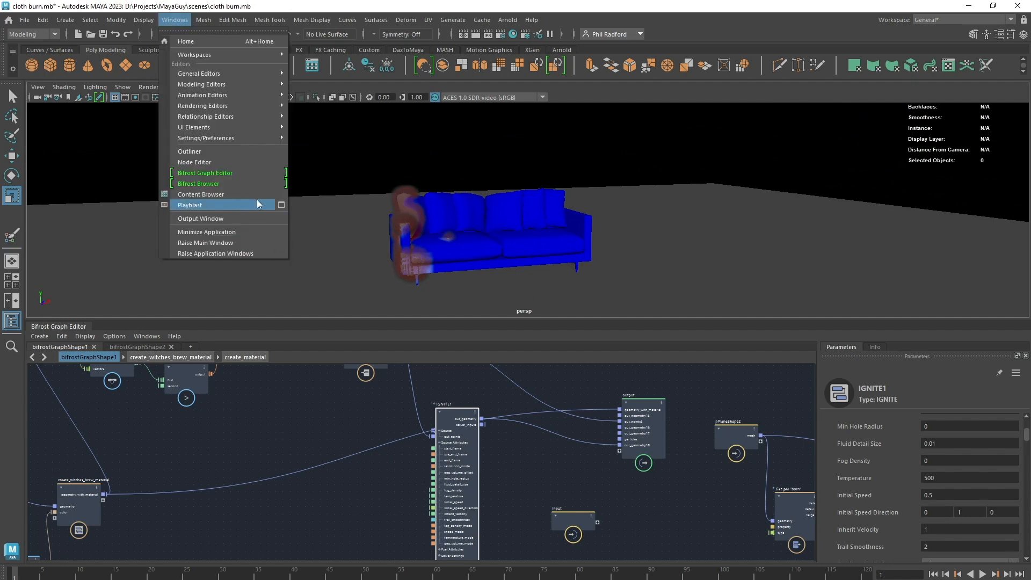
pyautogui.click(282, 205)
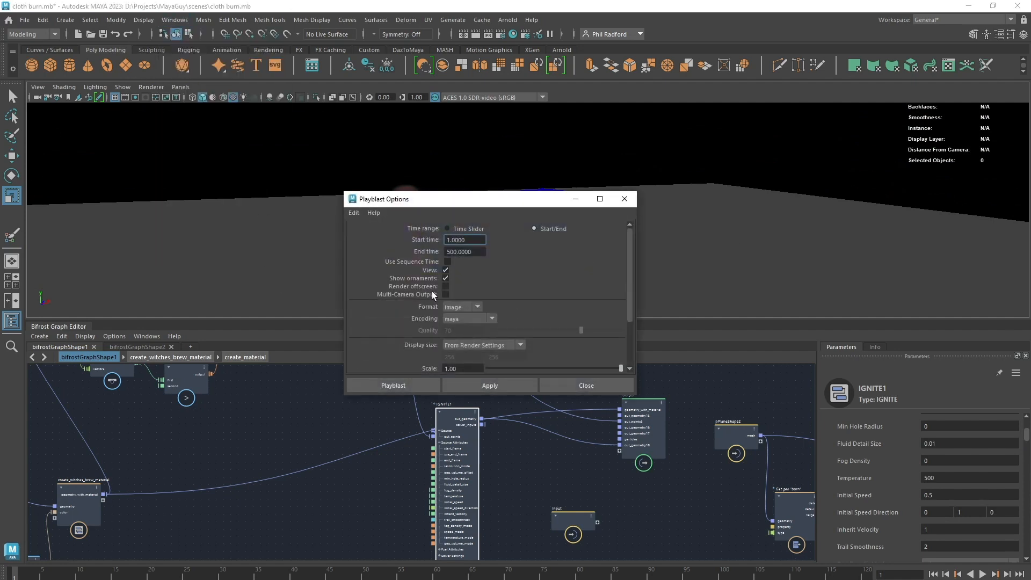
pyautogui.press('Tab')
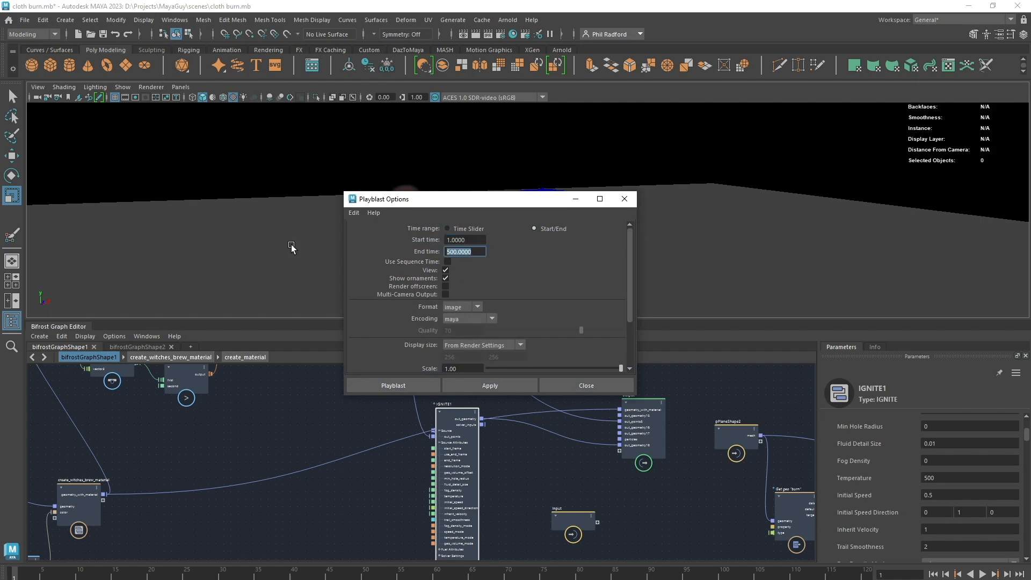
pyautogui.click(393, 386)
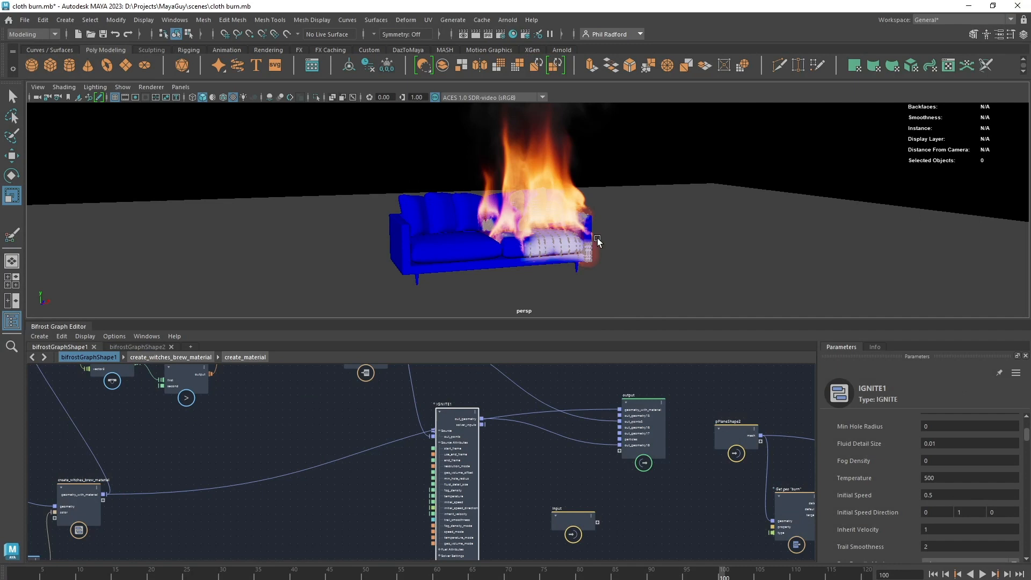
pyautogui.keyDown('alt'); pyautogui.moveTo(521, 238); pyautogui.dragTo(537, 238); pyautogui.keyUp('alt')
pyautogui.keyDown('alt'); pyautogui.moveTo(626, 260); pyautogui.dragTo(594, 264); pyautogui.keyUp('alt')
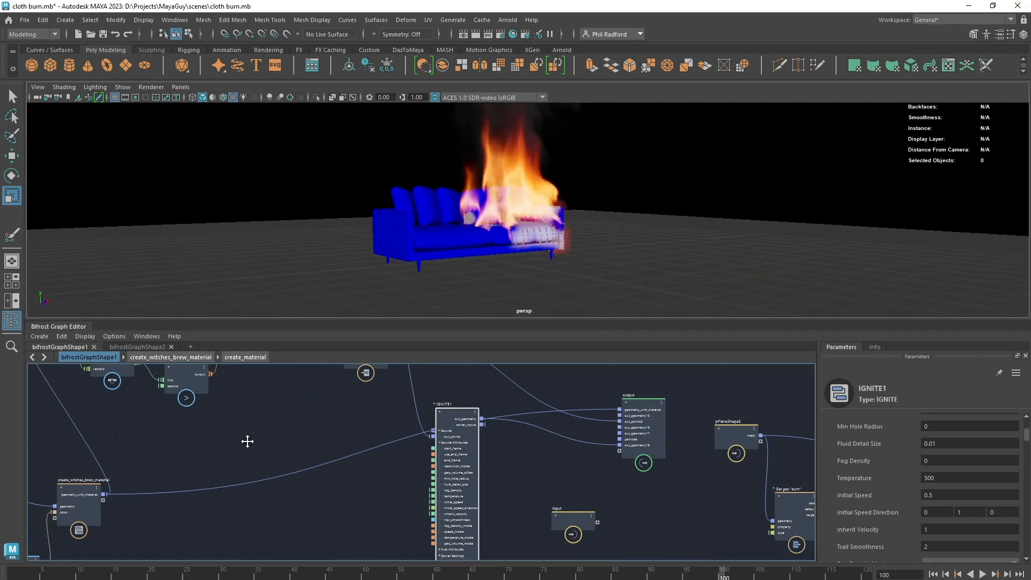
# - Undock and maximize the Bifrost Graph Editor to review the noise and point-selection node network
pyautogui.moveTo(246, 437); pyautogui.dragTo(405, 404, button='middle')
pyautogui.moveTo(324, 488); pyautogui.dragTo(610, 436, button='middle')
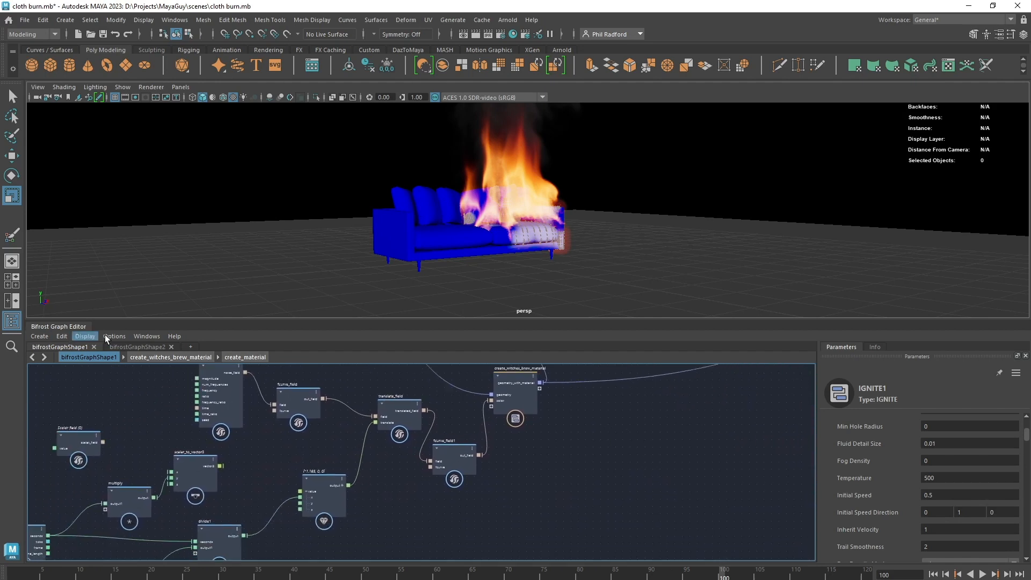
pyautogui.moveTo(62, 324); pyautogui.dragTo(40, 156)
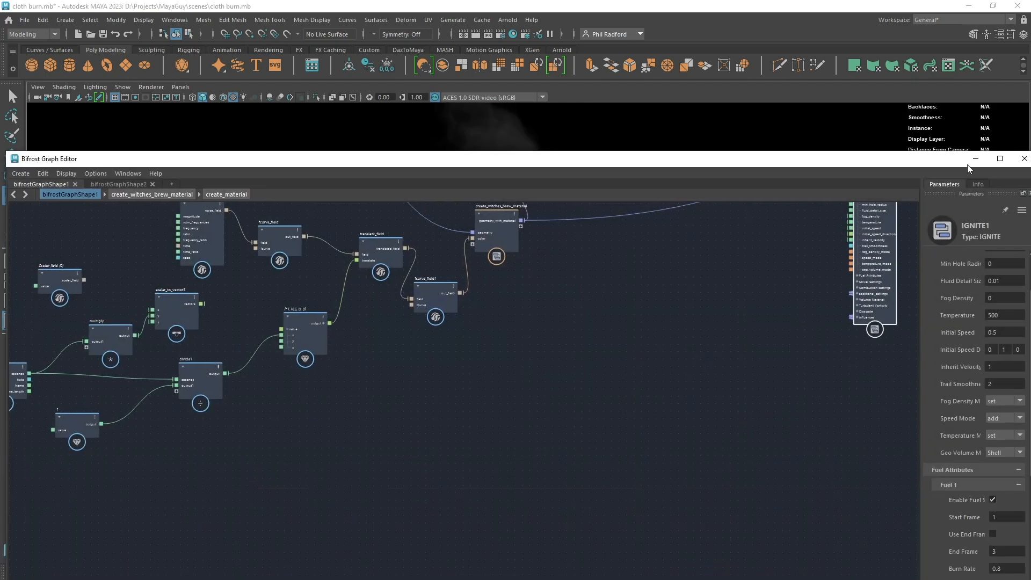
pyautogui.click(999, 159)
pyautogui.moveTo(481, 291); pyautogui.dragTo(557, 487, button='middle')
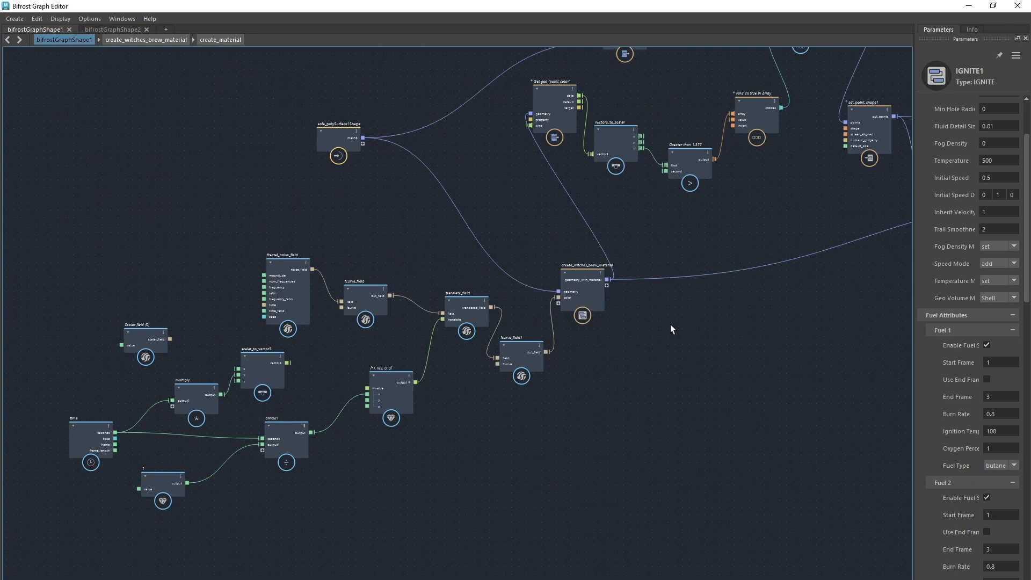
pyautogui.moveTo(732, 315); pyautogui.dragTo(543, 437, button='middle')
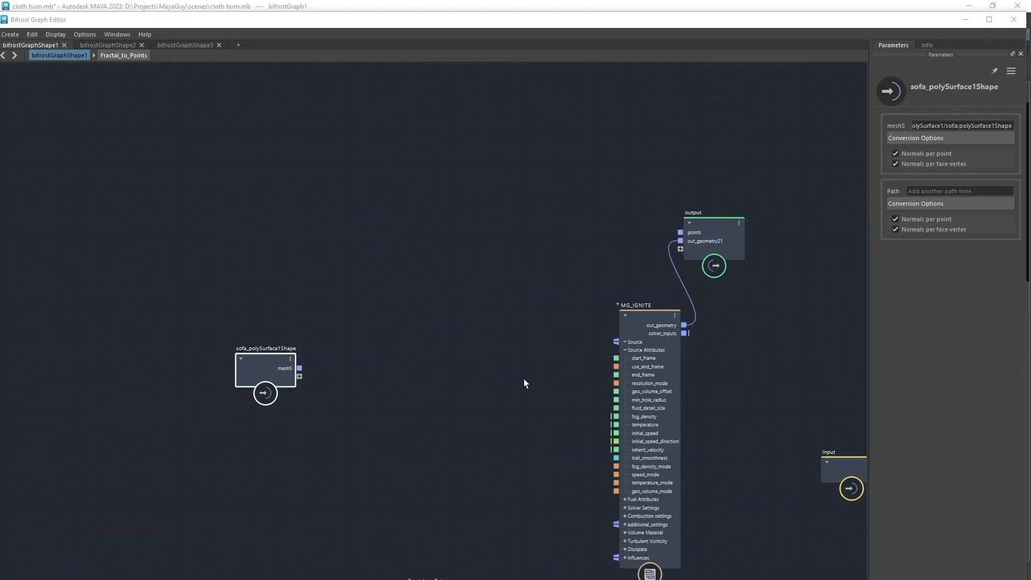
# - Add a scatter_points node between the sofa mesh node and MG_IGNITE, setting it higher in the graph
pyautogui.moveTo(378, 347); pyautogui.dragTo(352, 329, button='middle')
pyautogui.scroll(2, 352, 328)
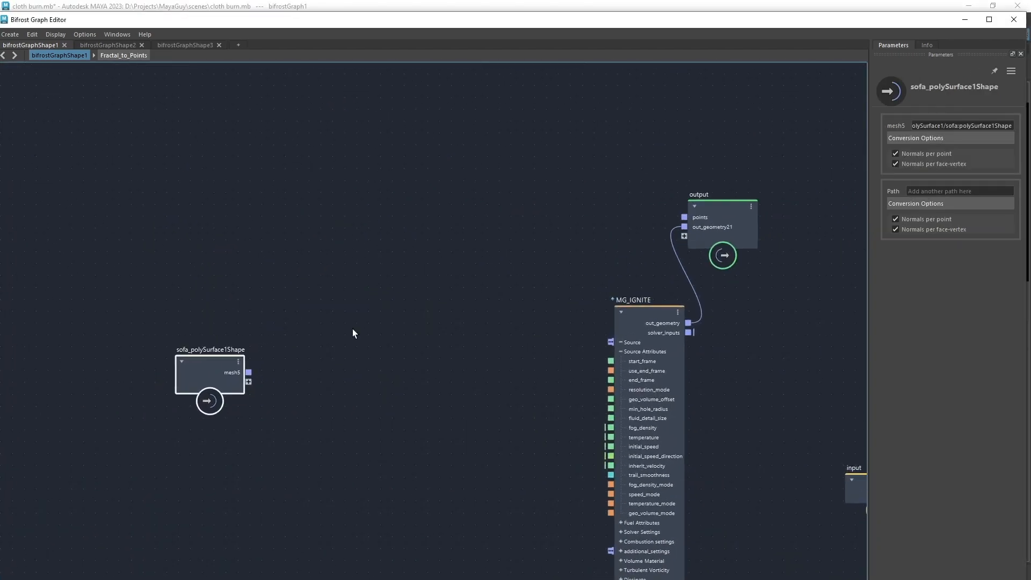
pyautogui.click(382, 259)
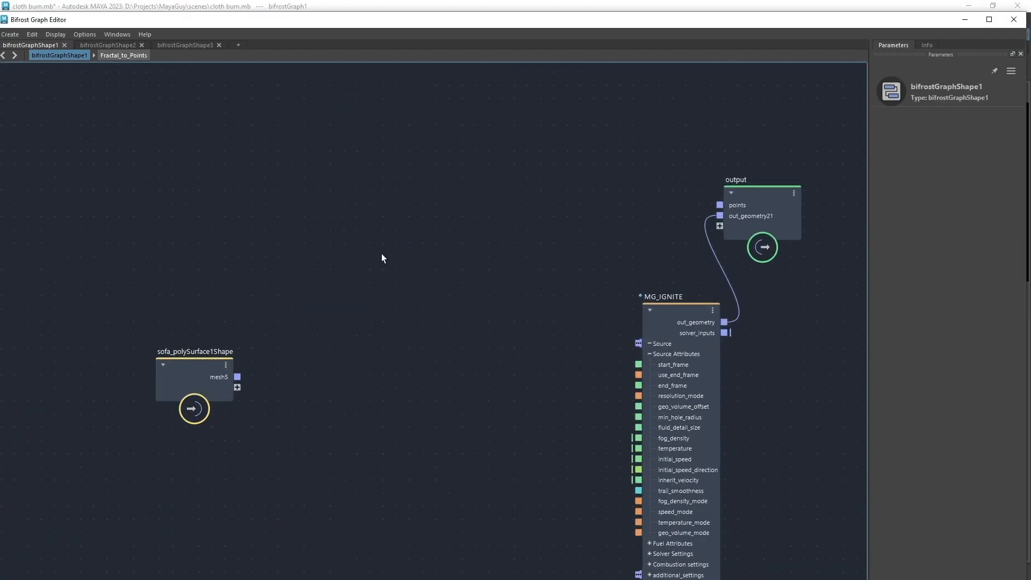
pyautogui.press('Tab')
pyautogui.write('scatt')
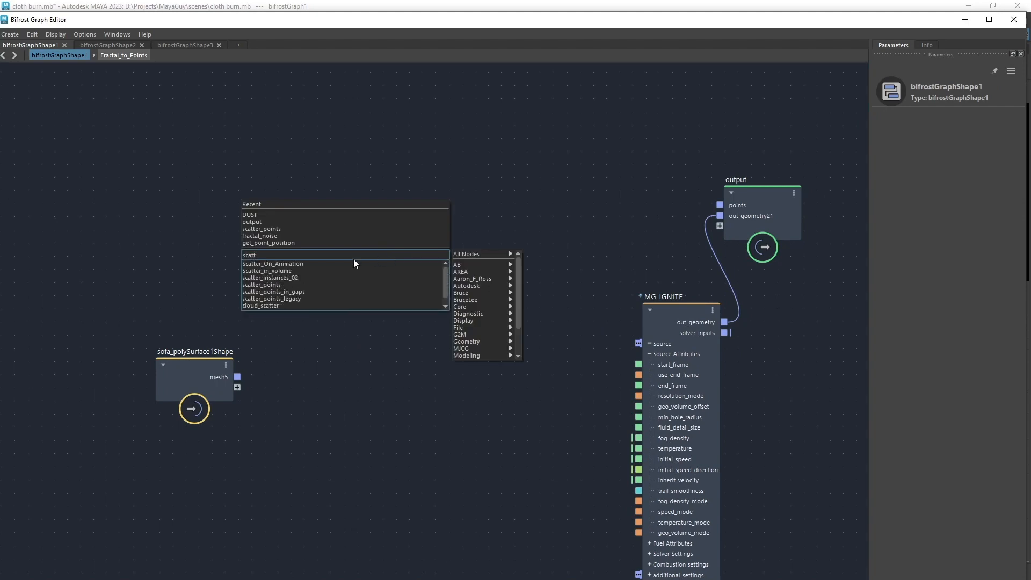
pyautogui.click(320, 282)
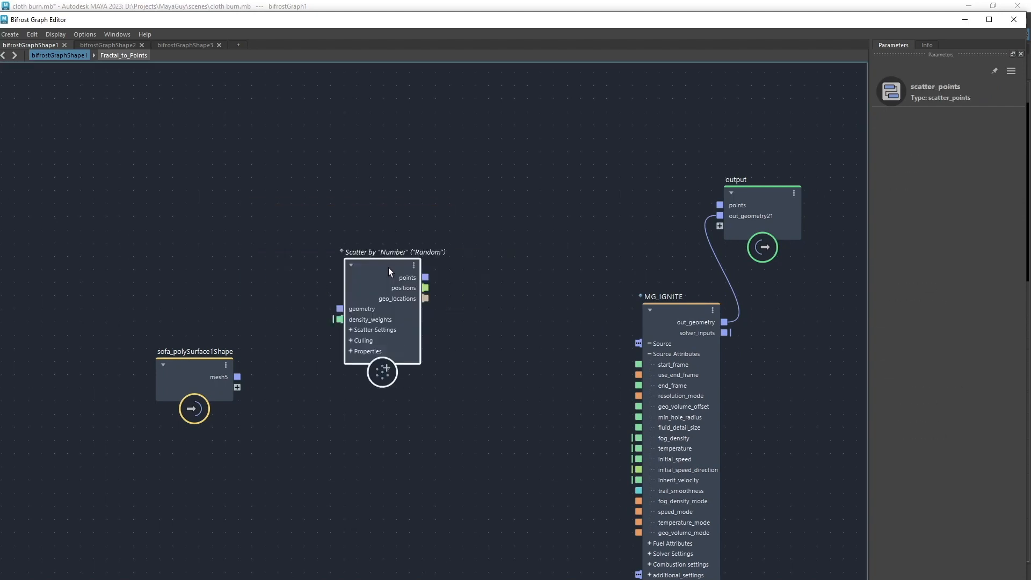
pyautogui.click(357, 374)
# - Add a fractal_noise node feeding the scatter node's density_weights and place it beside the sofa mesh node
pyautogui.moveTo(405, 231); pyautogui.dragTo(333, 426)
pyautogui.write('fract')
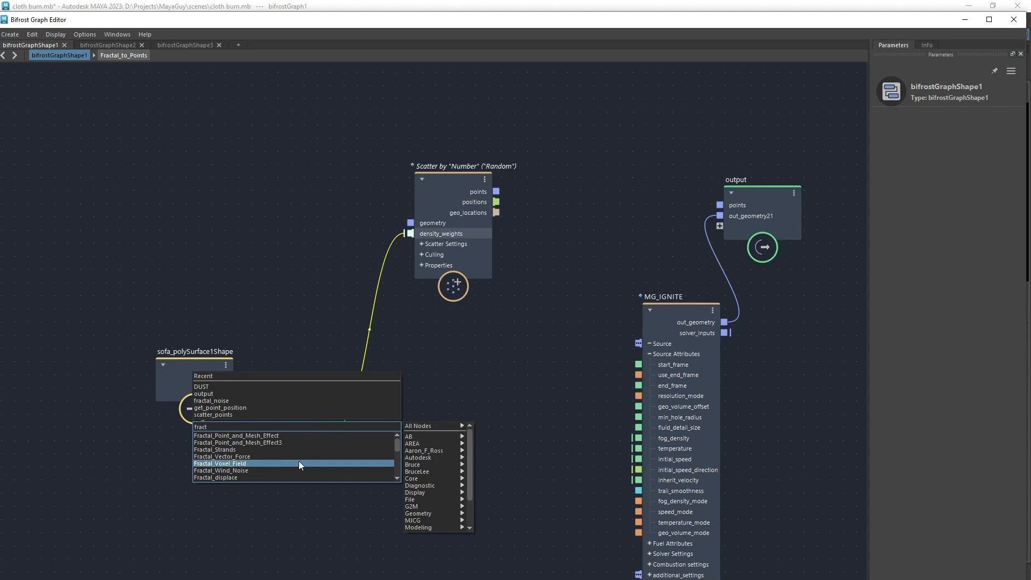
pyautogui.scroll(-2, 299, 460)
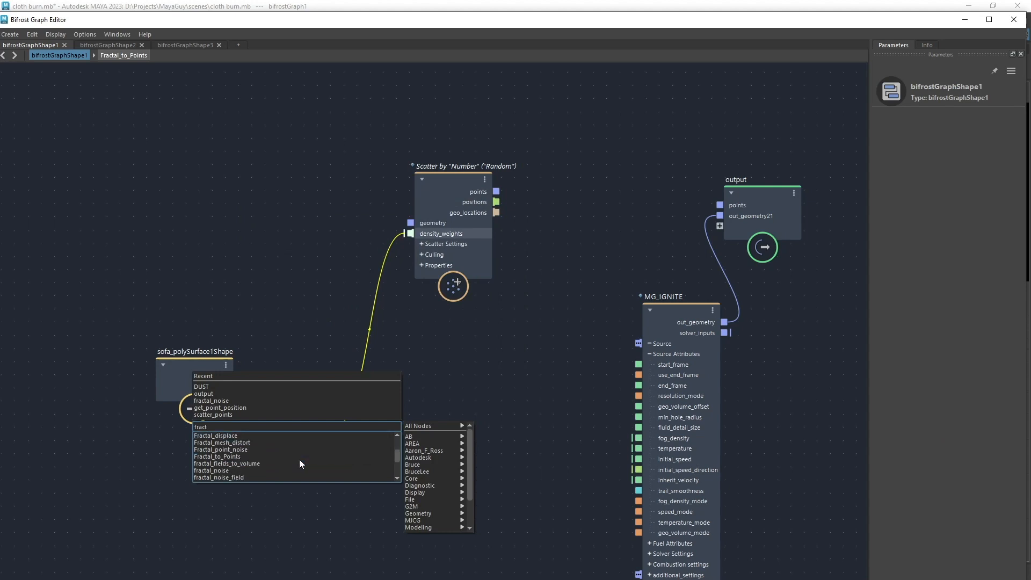
pyautogui.click(273, 470)
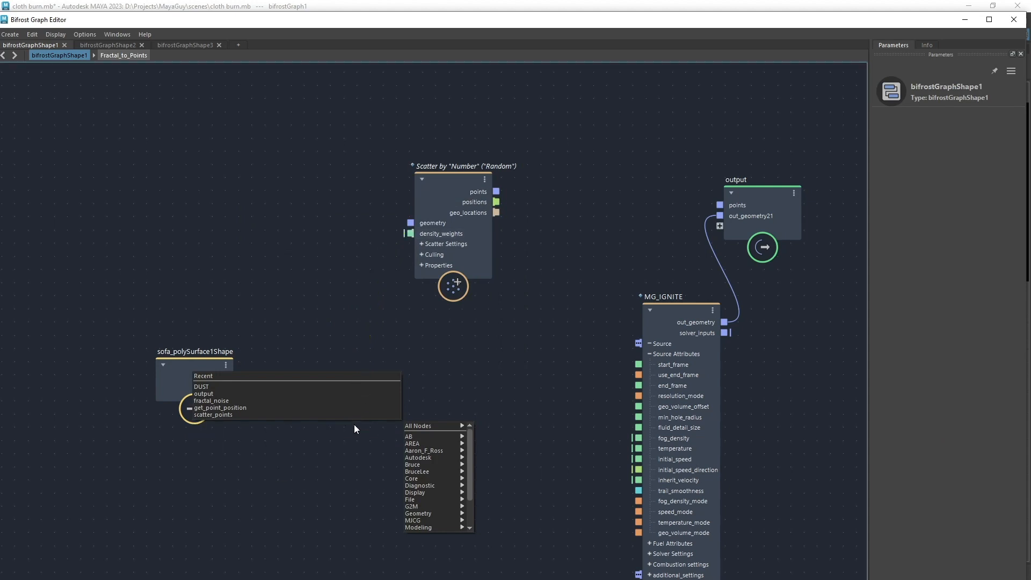
pyautogui.moveTo(326, 463); pyautogui.dragTo(382, 398)
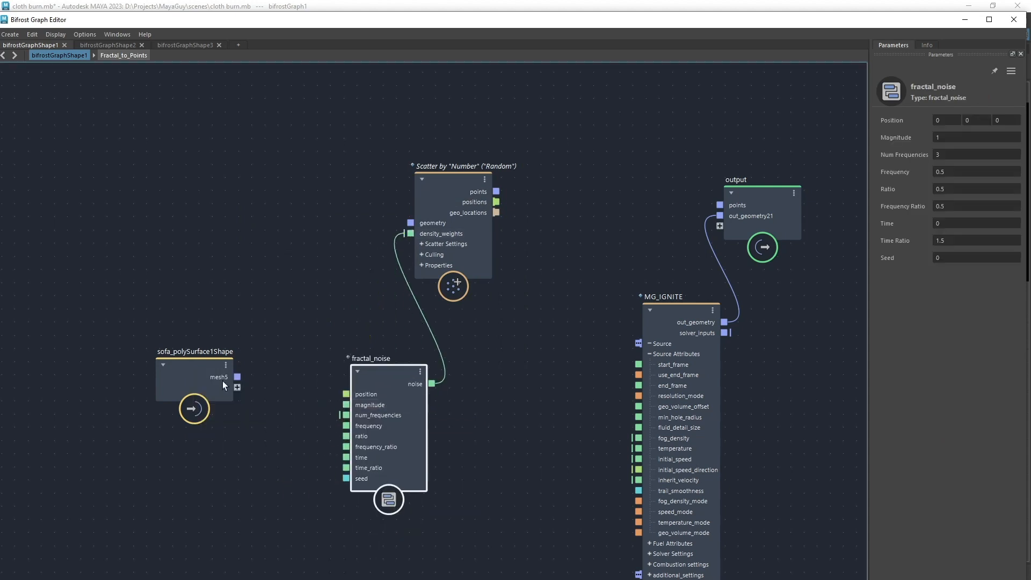
# - Add a get_point_position node, feed it the sofa mesh, and connect its point_position to the fractal_noise position
pyautogui.moveTo(189, 363); pyautogui.dragTo(111, 339)
pyautogui.click(251, 330)
pyautogui.press('Tab')
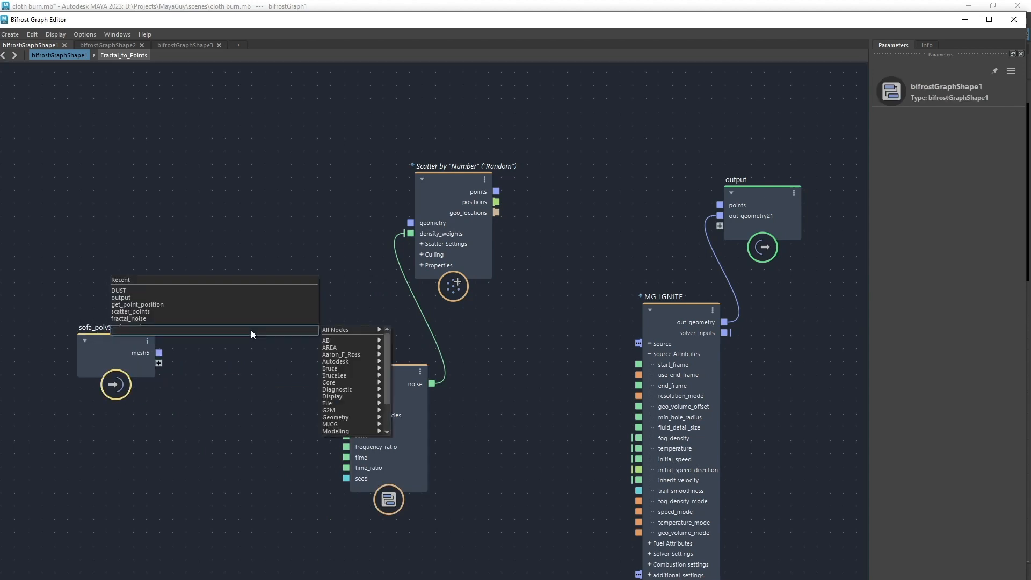
pyautogui.write('getpp')
pyautogui.press('Down')
pyautogui.press('Down')
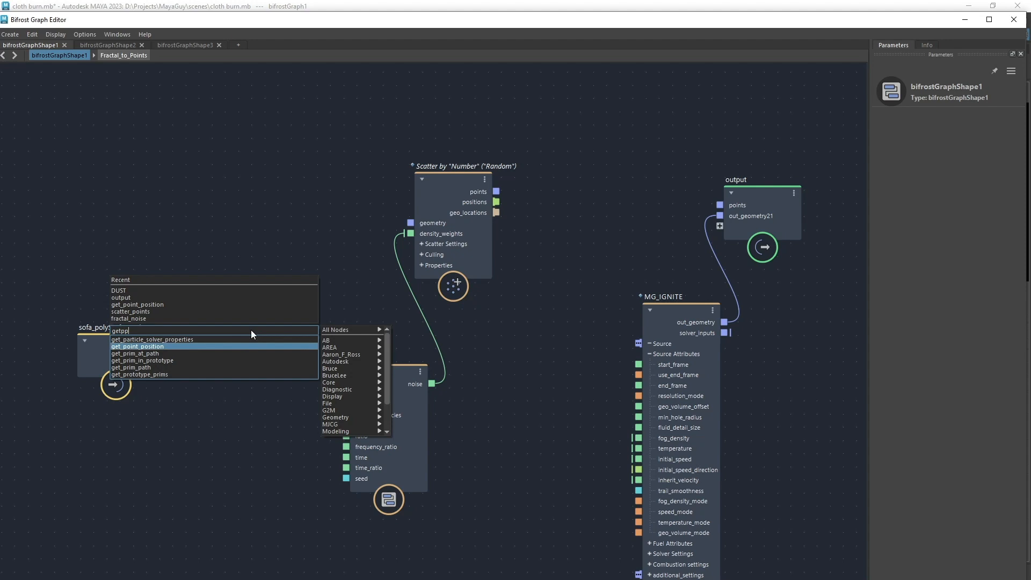
pyautogui.press('Return')
pyautogui.moveTo(159, 353); pyautogui.dragTo(248, 365)
pyautogui.moveTo(257, 430); pyautogui.dragTo(365, 394)
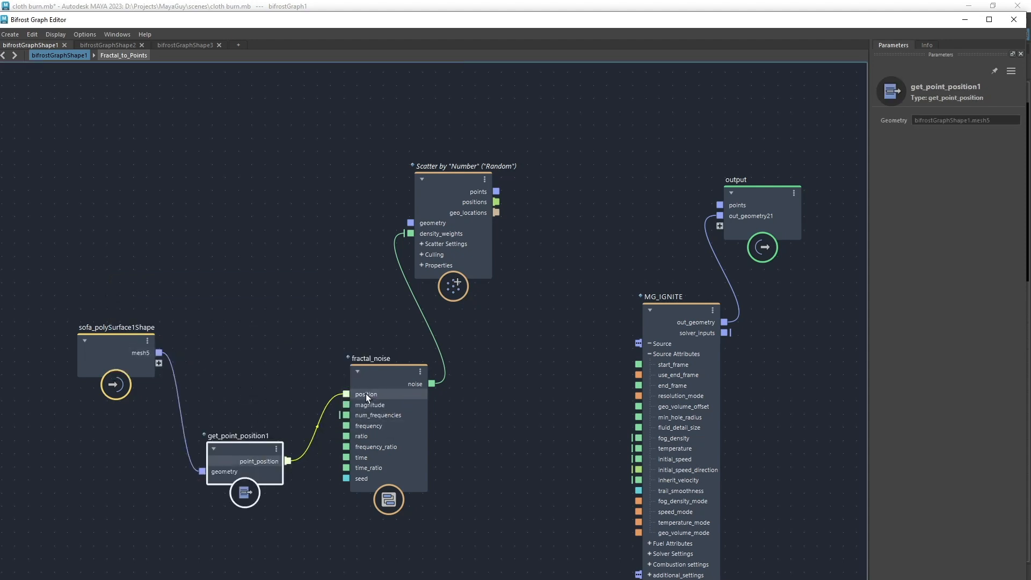
# - Connect the sofa mesh to the scatter node's geometry and route its points into MG_IGNITE's Source
pyautogui.moveTo(159, 352); pyautogui.dragTo(424, 223)
pyautogui.moveTo(497, 192); pyautogui.dragTo(719, 205)
pyautogui.moveTo(675, 20); pyautogui.dragTo(630, 136)
pyautogui.click(645, 319)
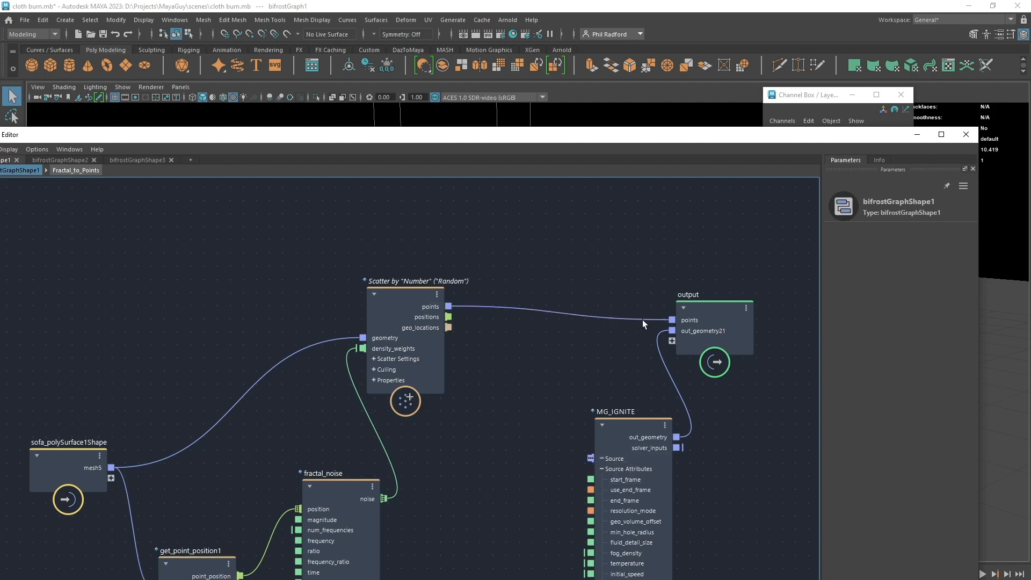
pyautogui.moveTo(648, 318); pyautogui.dragTo(604, 459)
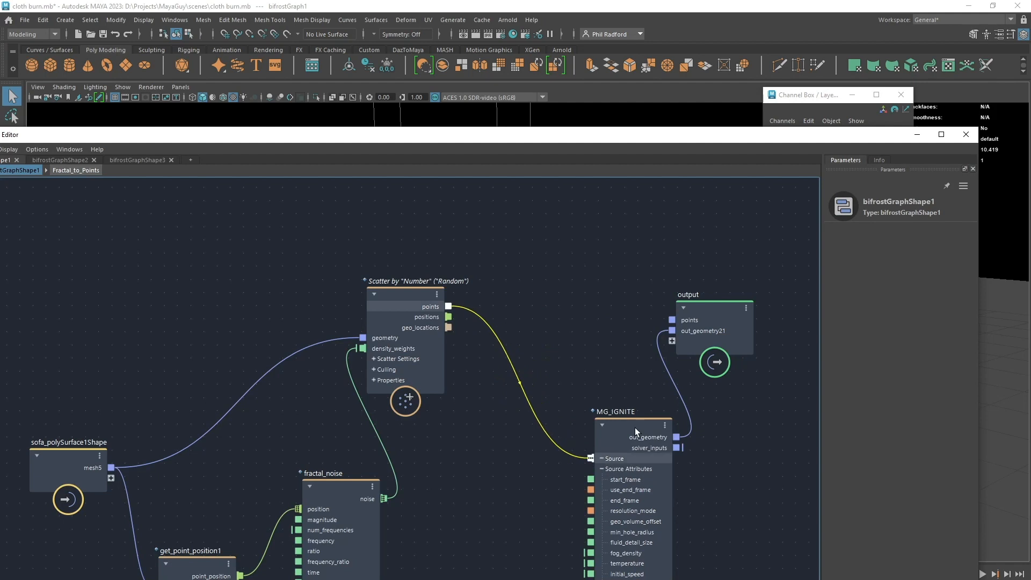
pyautogui.moveTo(636, 430); pyautogui.dragTo(585, 387)
pyautogui.moveTo(609, 138); pyautogui.dragTo(646, 38)
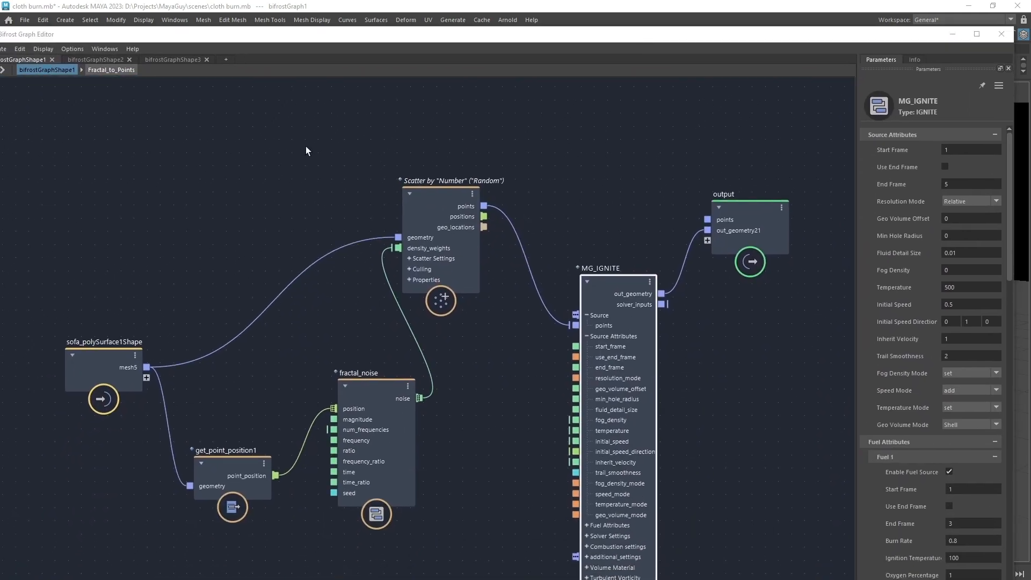
# - Open the scatter node's Amount value for editing and adjust the layout of the fractal_noise and get_point_position1 nodes
pyautogui.moveTo(407, 208); pyautogui.dragTo(415, 211)
pyautogui.click(975, 202)
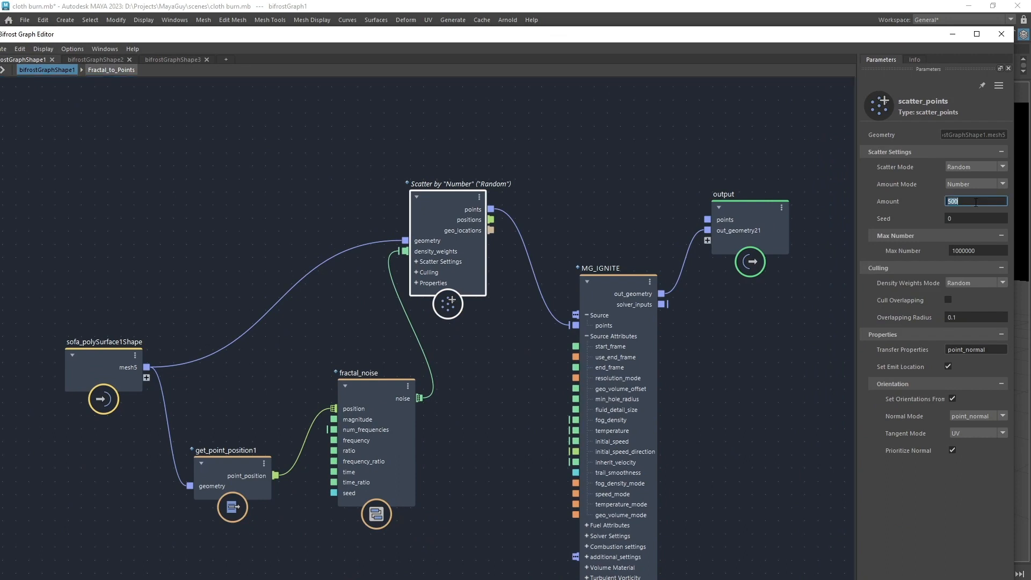
pyautogui.moveTo(344, 417); pyautogui.dragTo(348, 421)
pyautogui.moveTo(241, 475); pyautogui.dragTo(224, 447)
pyautogui.moveTo(367, 438); pyautogui.dragTo(364, 450)
# - Add a time node and connect its seconds output to the fractal_noise time input
pyautogui.moveTo(466, 540); pyautogui.dragTo(542, 432, button='middle')
pyautogui.moveTo(411, 380); pyautogui.dragTo(269, 501)
pyautogui.write('time')
pyautogui.press('Down')
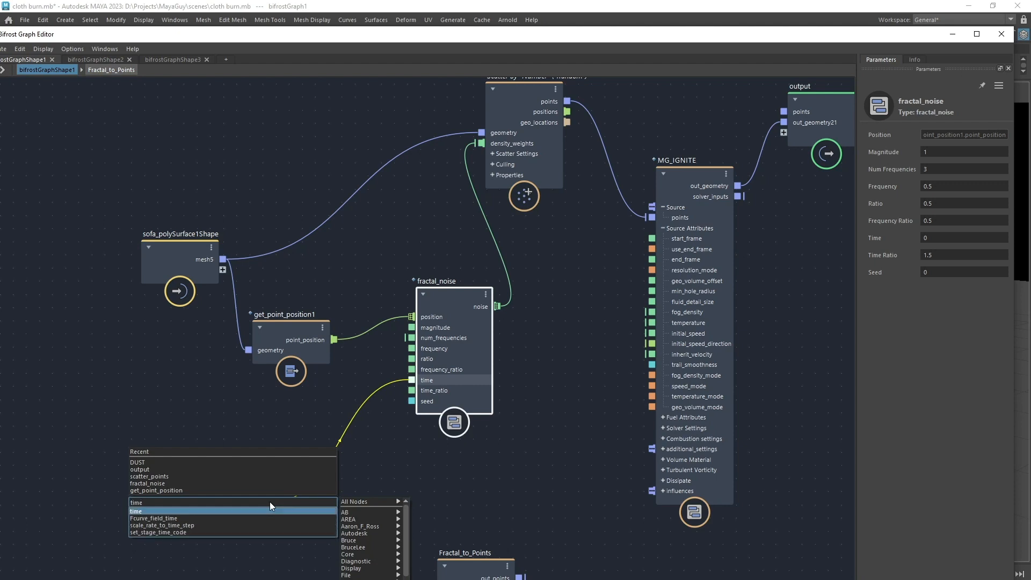
pyautogui.press('Return')
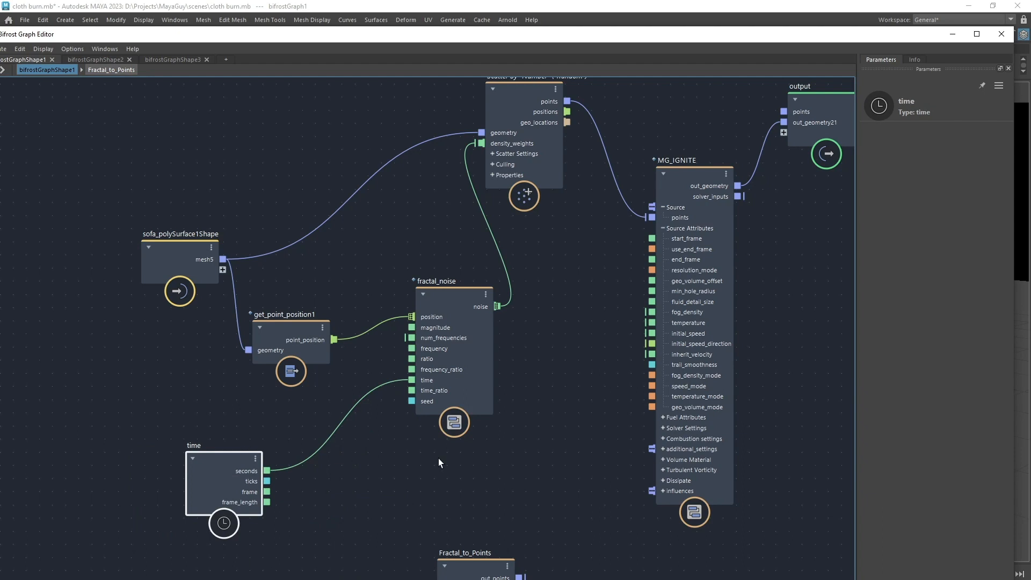
# - Move fractal_noise and get_point_position1 closer to the scatter node and select the scatter network's nodes for review
pyautogui.keyDown('alt'); pyautogui.moveTo(491, 481); pyautogui.dragTo(374, 566, button='middle'); pyautogui.keyUp('alt')
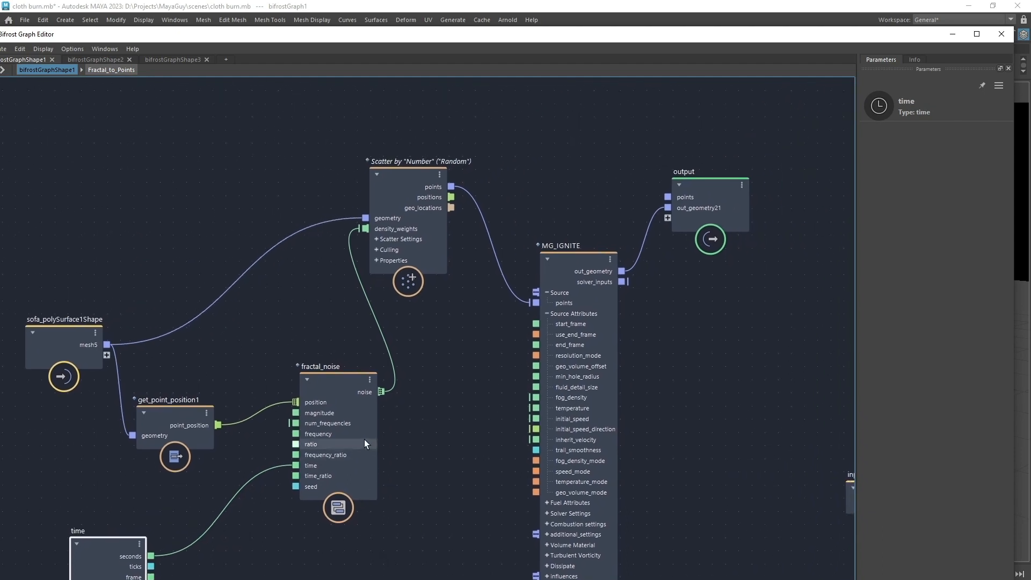
pyautogui.moveTo(364, 439); pyautogui.dragTo(365, 382)
pyautogui.moveTo(161, 424); pyautogui.dragTo(211, 379)
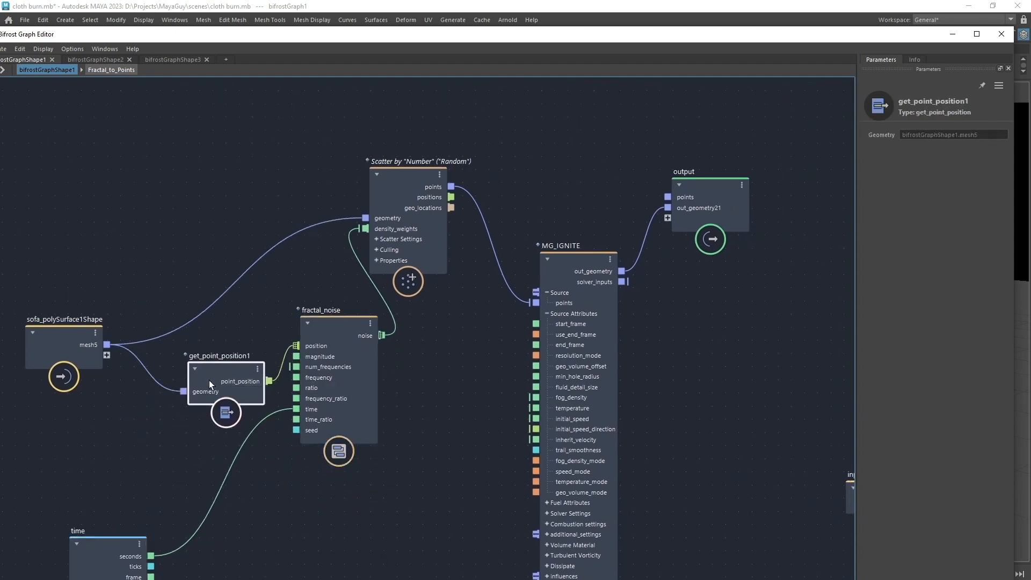
pyautogui.moveTo(320, 365); pyautogui.dragTo(331, 372)
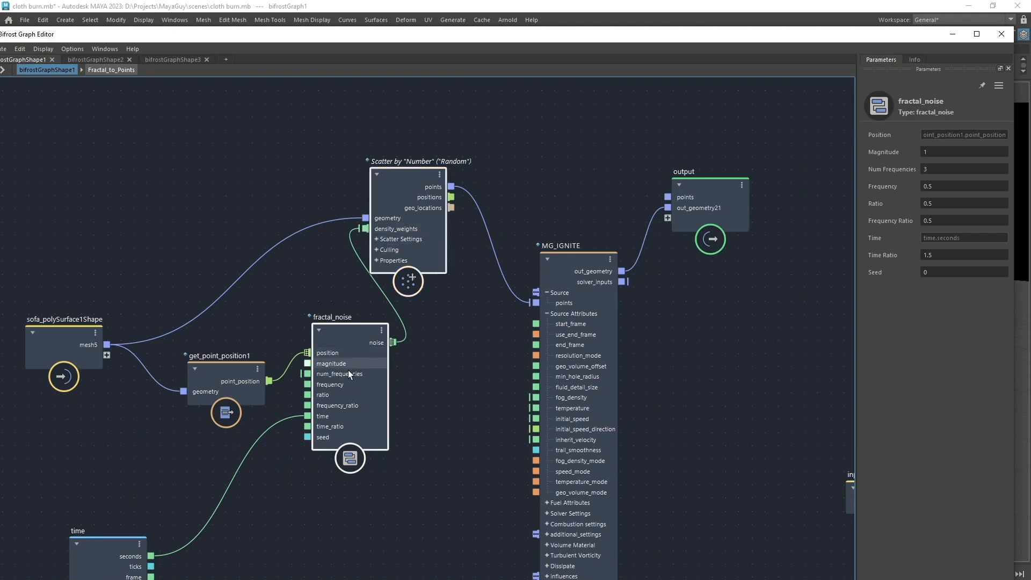
pyautogui.keyDown('shift'); pyautogui.click(203, 382); pyautogui.keyUp('shift')
pyautogui.keyDown('shift'); pyautogui.click(117, 552); pyautogui.keyUp('shift')
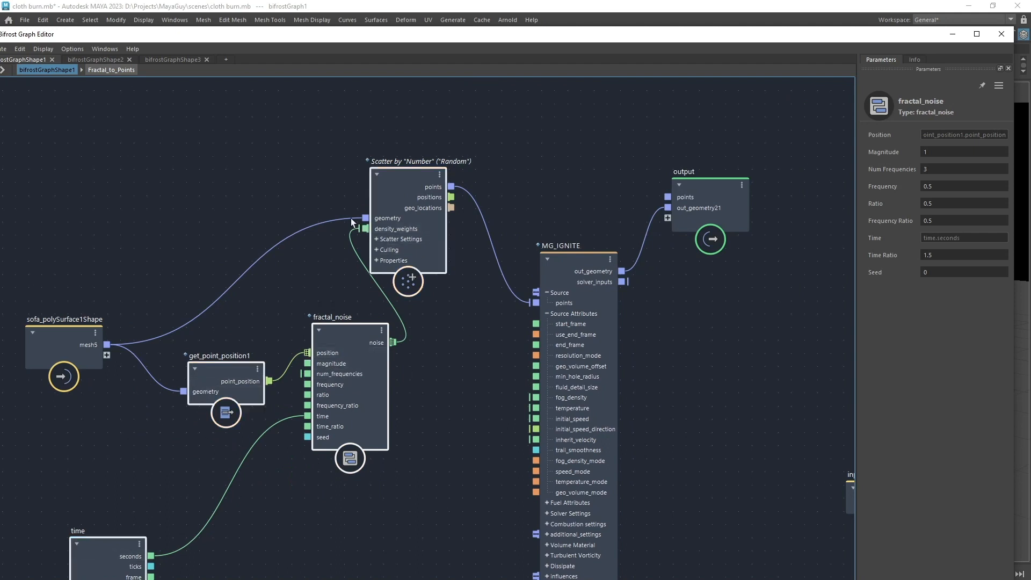
pyautogui.click(412, 440)
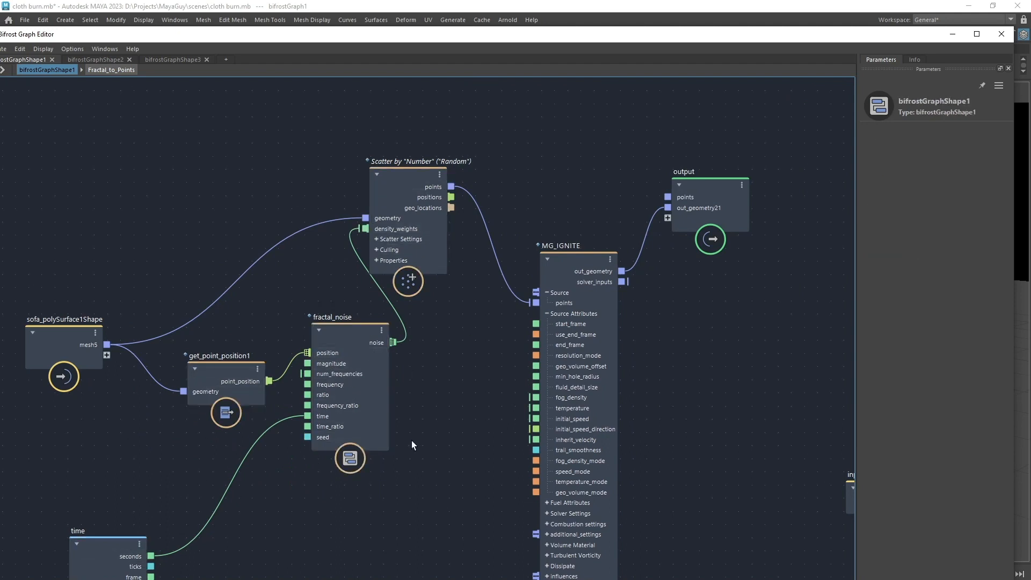
# - Rearrange the graph with get_point_position1 and fractal_noise above the scatter connection, and reposition the sofa mesh and time nodes
pyautogui.moveTo(230, 381); pyautogui.dragTo(158, 173)
pyautogui.moveTo(358, 343); pyautogui.dragTo(295, 101)
pyautogui.keyDown('alt'); pyautogui.moveTo(347, 369); pyautogui.dragTo(382, 393, button='middle'); pyautogui.keyUp('alt')
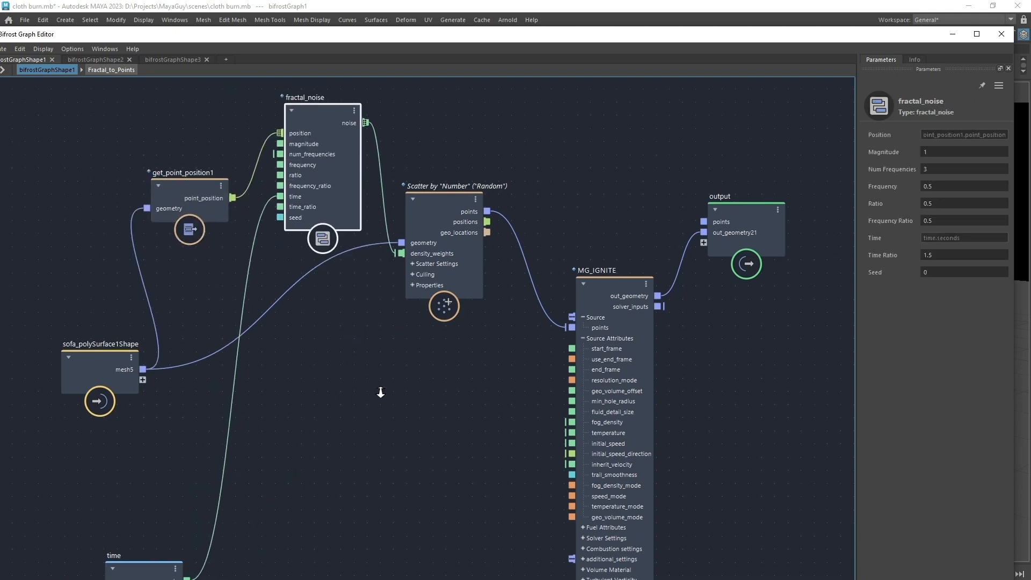
pyautogui.scroll(-1, 383, 394)
pyautogui.moveTo(134, 369); pyautogui.dragTo(31, 371)
pyautogui.moveTo(192, 557); pyautogui.dragTo(246, 384)
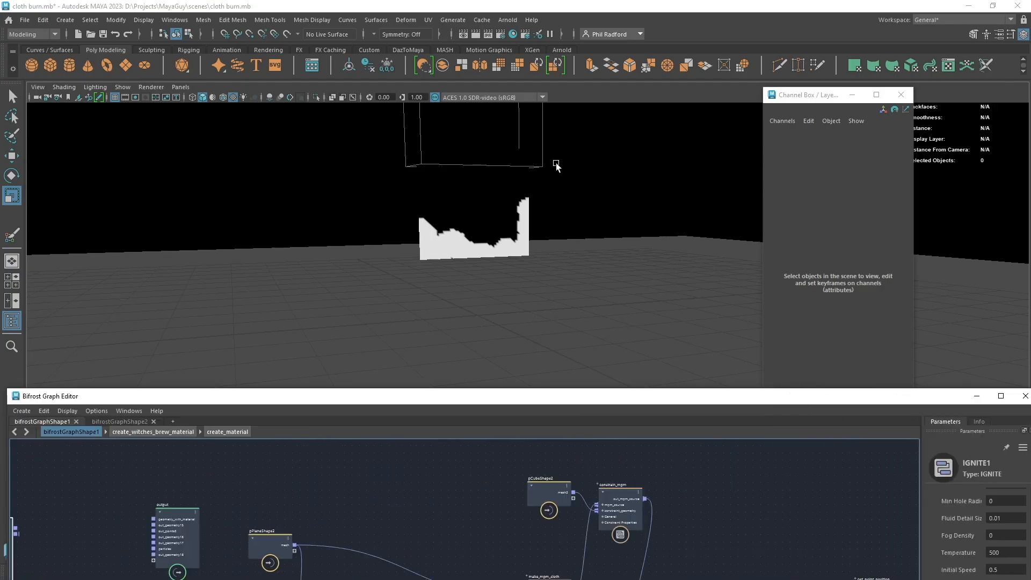
# - Select the cloth plane pPlane2 and delete its burn color set in the Color Set Editor
pyautogui.click(434, 260)
pyautogui.keyDown('alt'); pyautogui.moveTo(329, 237); pyautogui.dragTo(639, 272, button='right'); pyautogui.keyUp('alt')
pyautogui.keyDown('alt'); pyautogui.moveTo(639, 271); pyautogui.dragTo(652, 281); pyautogui.keyUp('alt')
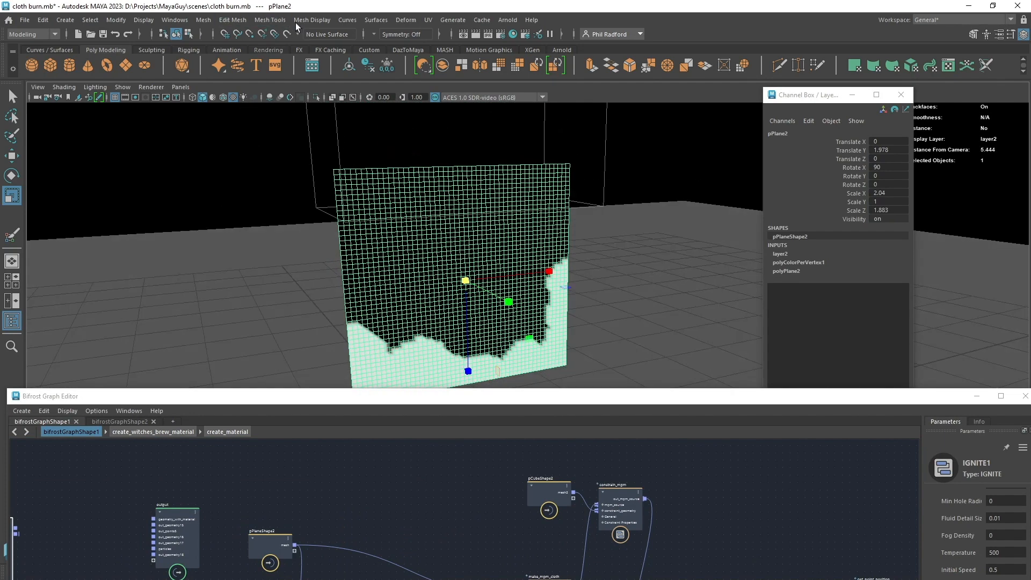
pyautogui.click(311, 20)
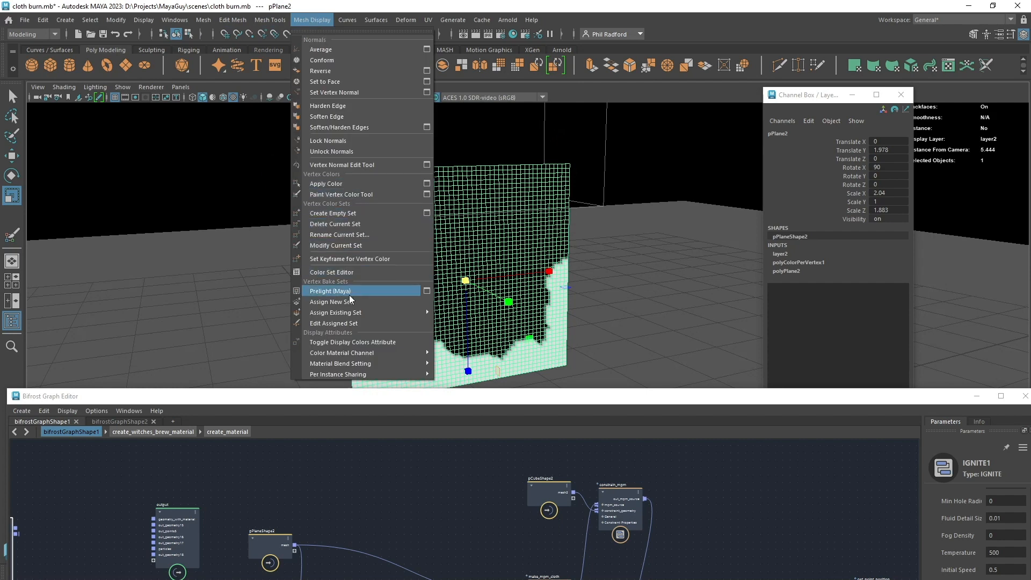
pyautogui.click(366, 274)
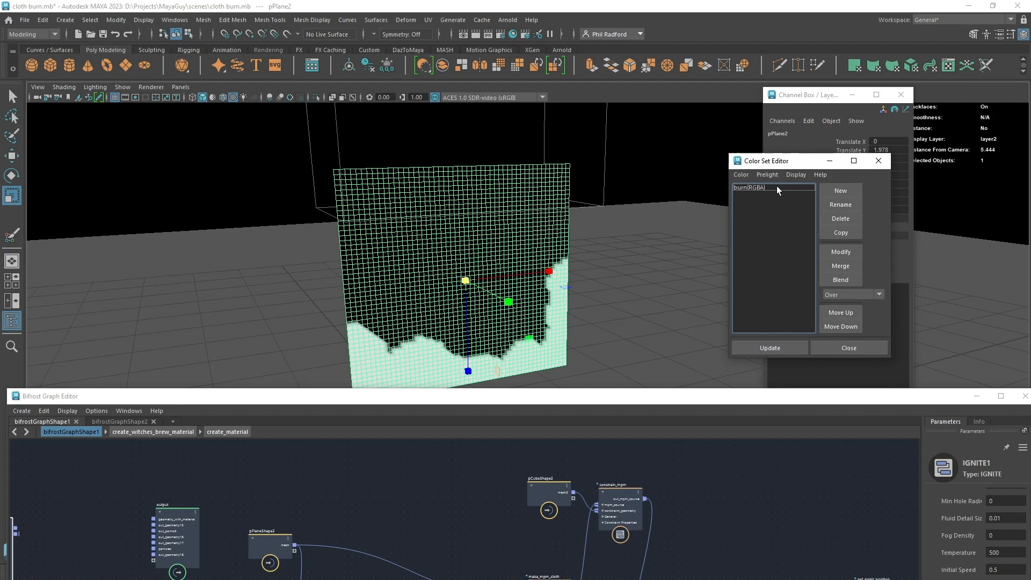
pyautogui.moveTo(599, 259)
pyautogui.keyDown('alt'); pyautogui.mouseDown()
pyautogui.moveTo(600, 246)
pyautogui.moveTo(600, 258)
pyautogui.mouseUp(); pyautogui.keyUp('alt')
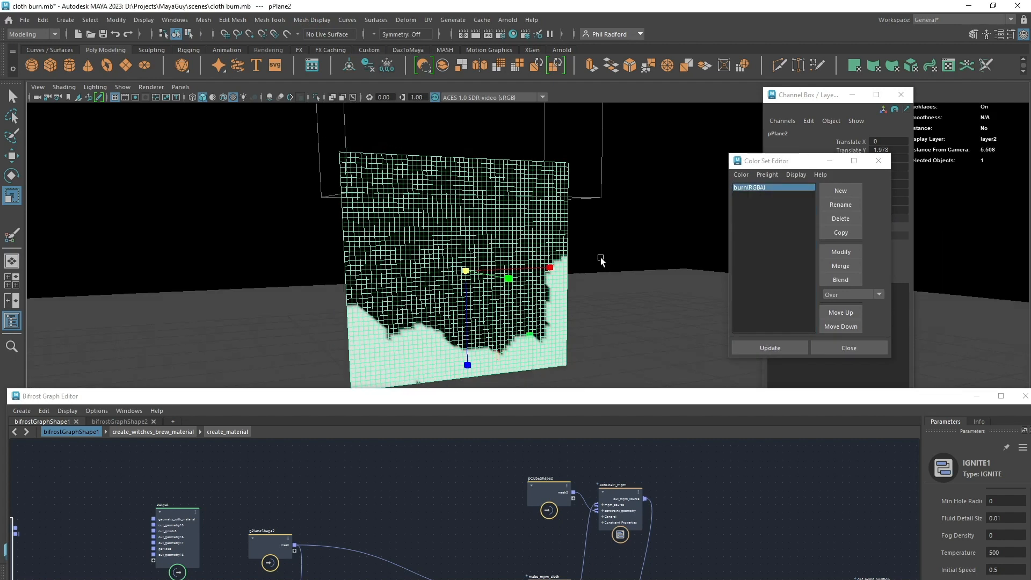
pyautogui.click(846, 222)
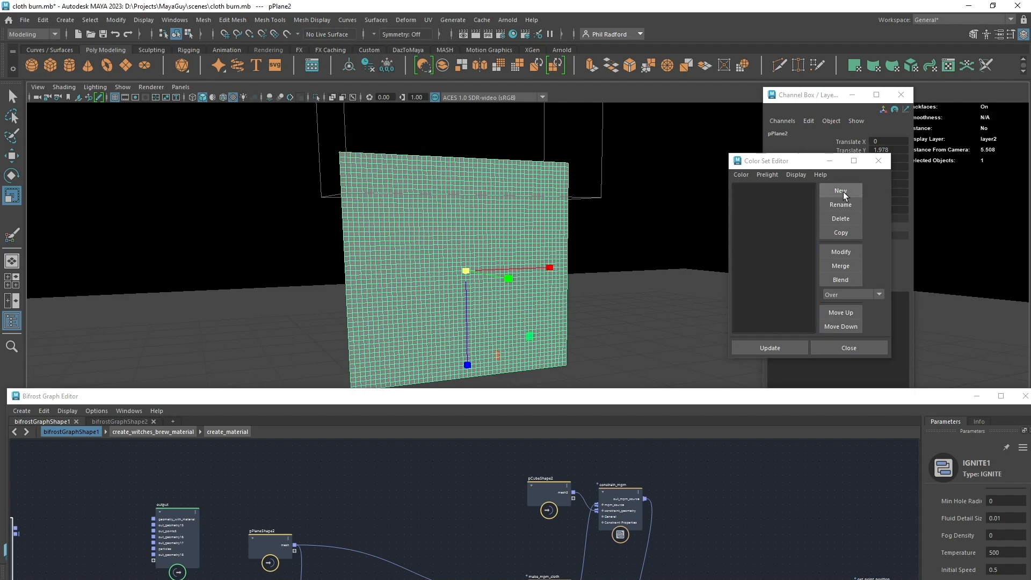
# - Create a new empty shared RGBA color set on the cloth plane
pyautogui.click(841, 191)
pyautogui.click(531, 334)
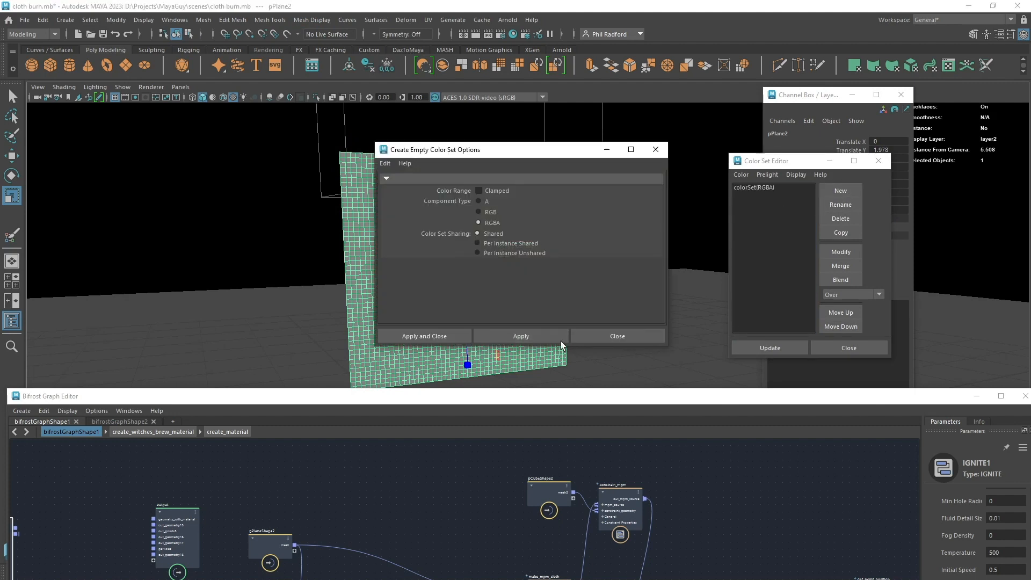
pyautogui.click(656, 150)
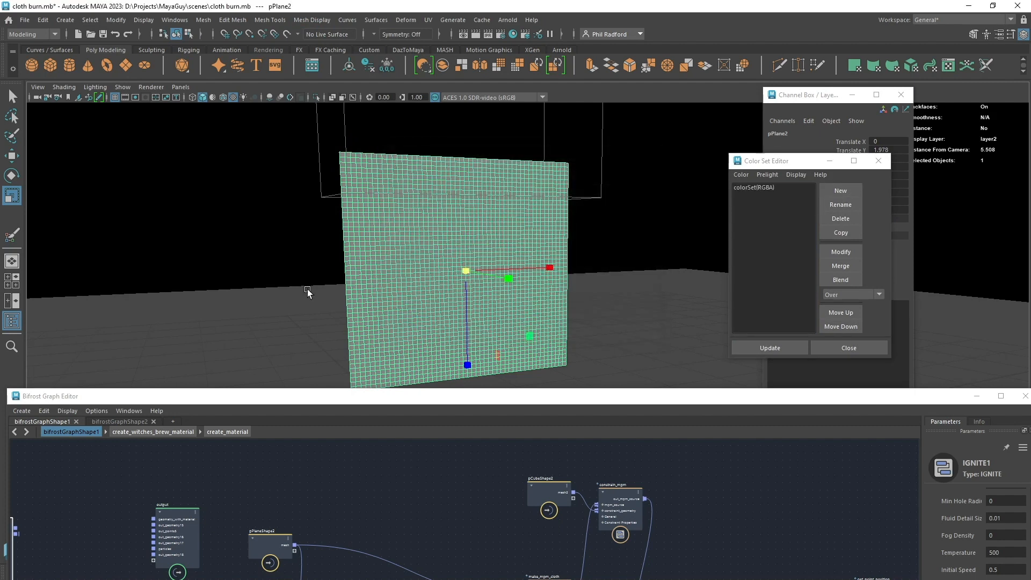
# - Paint a white smiley face with two round eyes and a curved mouth over black vertex colors on the cloth plane
pyautogui.keyDown('alt'); pyautogui.moveTo(307, 292); pyautogui.dragTo(257, 272); pyautogui.keyUp('alt')
pyautogui.click(11, 234)
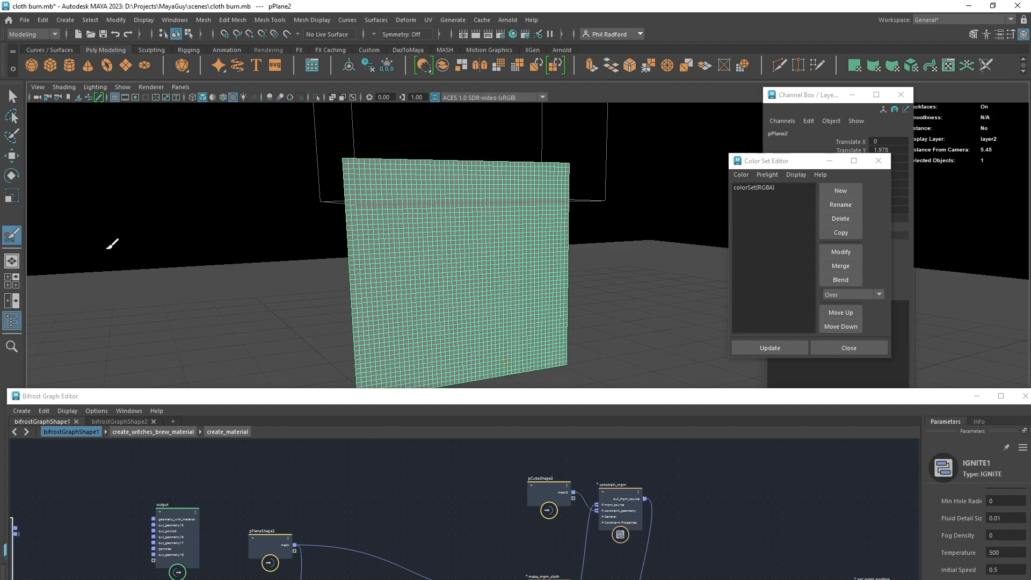
pyautogui.doubleClick(11, 234)
pyautogui.moveTo(823, 312); pyautogui.dragTo(881, 312)
pyautogui.click(800, 391)
pyautogui.moveTo(426, 310)
pyautogui.keyDown('alt'); pyautogui.mouseDown()
pyautogui.moveTo(435, 302)
pyautogui.moveTo(493, 326)
pyautogui.moveTo(518, 280)
pyautogui.moveTo(495, 283)
pyautogui.moveTo(511, 275)
pyautogui.mouseUp(); pyautogui.keyUp('alt')
pyautogui.click(428, 218)
pyautogui.click(507, 219)
pyautogui.click(925, 128)
# - Rename the cloth plane's new color set as burn and switch back to the Select tool
pyautogui.moveTo(795, 159); pyautogui.dragTo(759, 162)
pyautogui.click(728, 189)
pyautogui.click(794, 206)
pyautogui.write('burn')
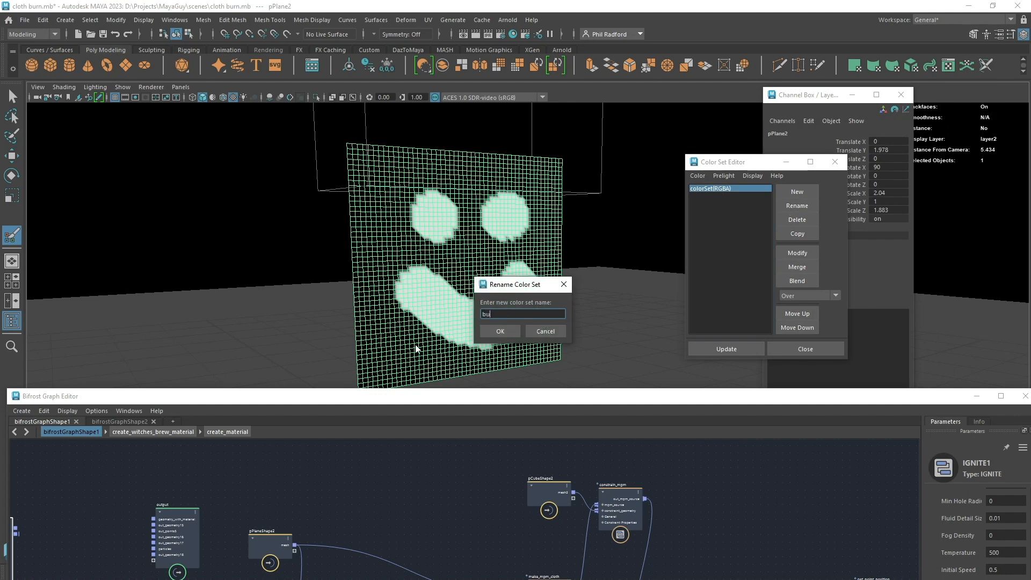
pyautogui.click(502, 331)
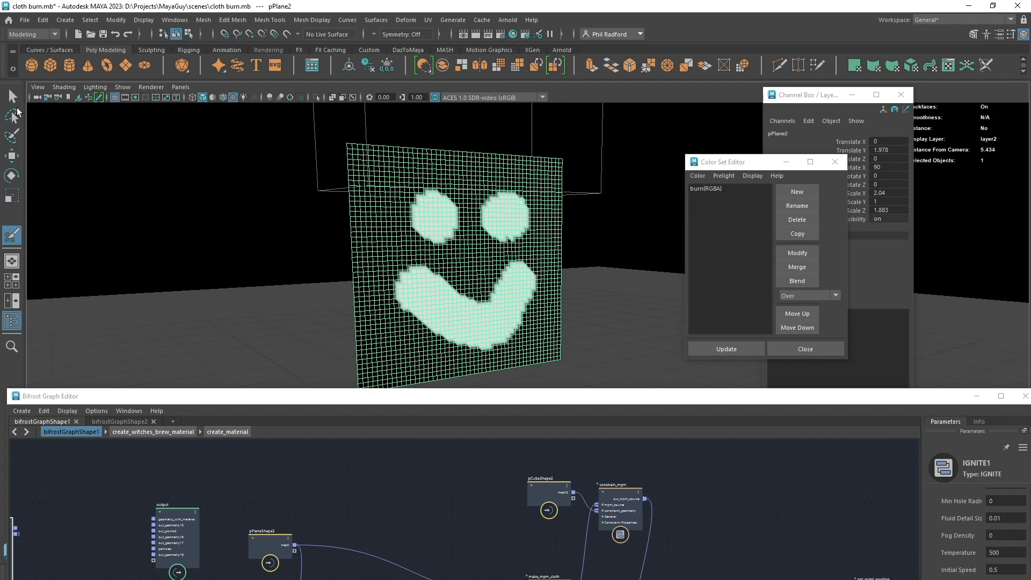
pyautogui.click(16, 99)
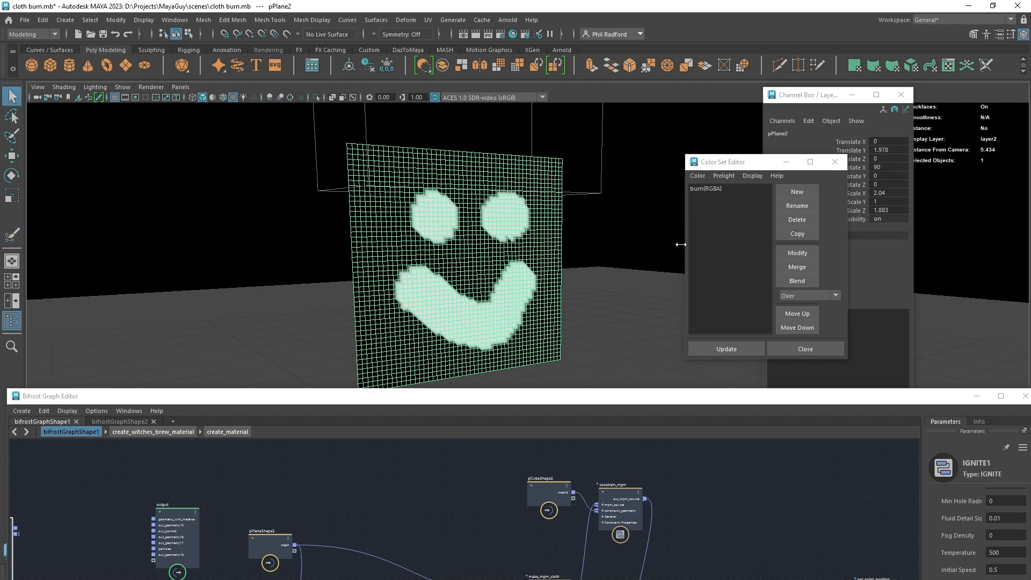
# - Bring up the Bifrost Graph Editor and delete the stray output node beside pPlaneShape2
pyautogui.moveTo(555, 404); pyautogui.dragTo(539, 8)
pyautogui.keyDown('alt'); pyautogui.moveTo(409, 243); pyautogui.dragTo(436, 261, button='middle'); pyautogui.keyUp('alt')
pyautogui.keyDown('alt'); pyautogui.moveTo(436, 260); pyautogui.dragTo(469, 267, button='right'); pyautogui.keyUp('alt')
pyautogui.click(153, 163)
pyautogui.press('Delete')
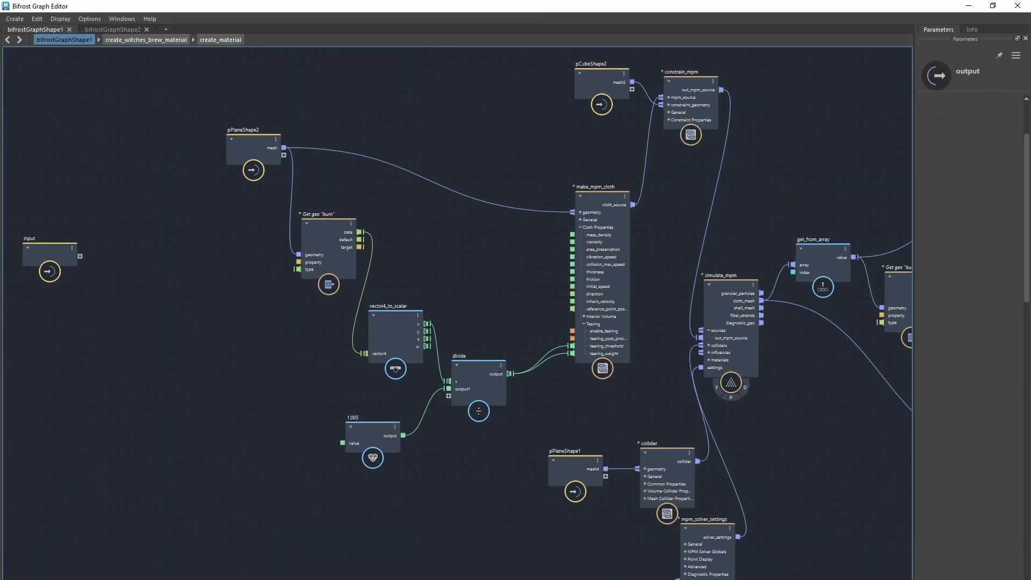
# - Rearrange the pPlaneShape2, Get geo "burn", vector4_to_scalar and divide nodes in front of make_mpm_cloth
pyautogui.keyDown('alt'); pyautogui.moveTo(455, 273); pyautogui.dragTo(392, 283, button='middle'); pyautogui.keyUp('alt')
pyautogui.moveTo(175, 157); pyautogui.dragTo(153, 200)
pyautogui.moveTo(255, 247); pyautogui.dragTo(239, 295)
pyautogui.moveTo(333, 337); pyautogui.dragTo(340, 314)
pyautogui.moveTo(410, 398); pyautogui.dragTo(418, 387)
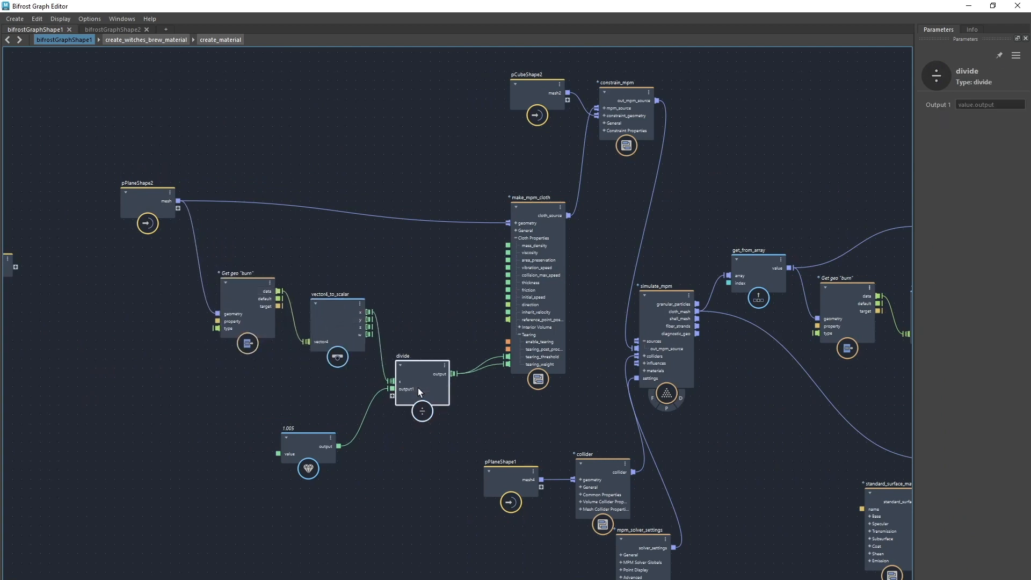
pyautogui.moveTo(131, 202); pyautogui.dragTo(119, 196)
pyautogui.moveTo(249, 292); pyautogui.dragTo(239, 274)
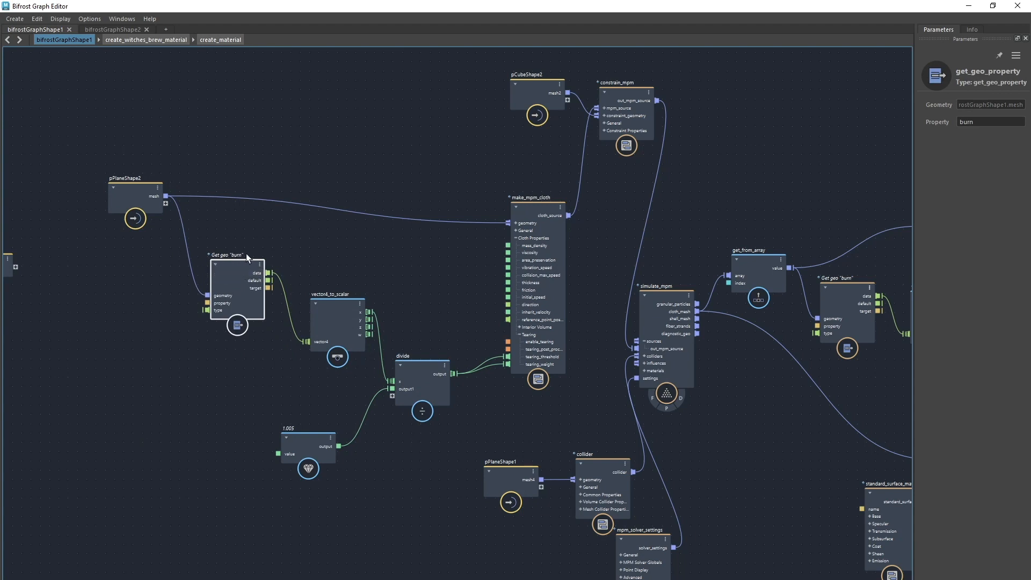
pyautogui.moveTo(236, 278); pyautogui.dragTo(233, 277)
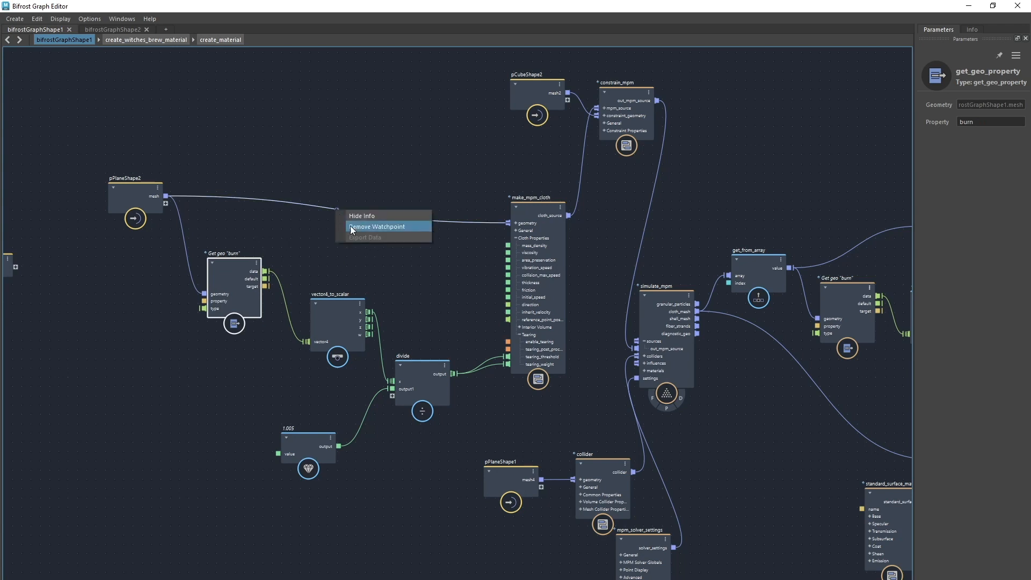
# - Connect the IGNITE node's out_geometry to a new port on the output1 node
pyautogui.moveTo(839, 195); pyautogui.dragTo(2, 182, button='middle')
pyautogui.moveTo(556, 240); pyautogui.dragTo(485, 324)
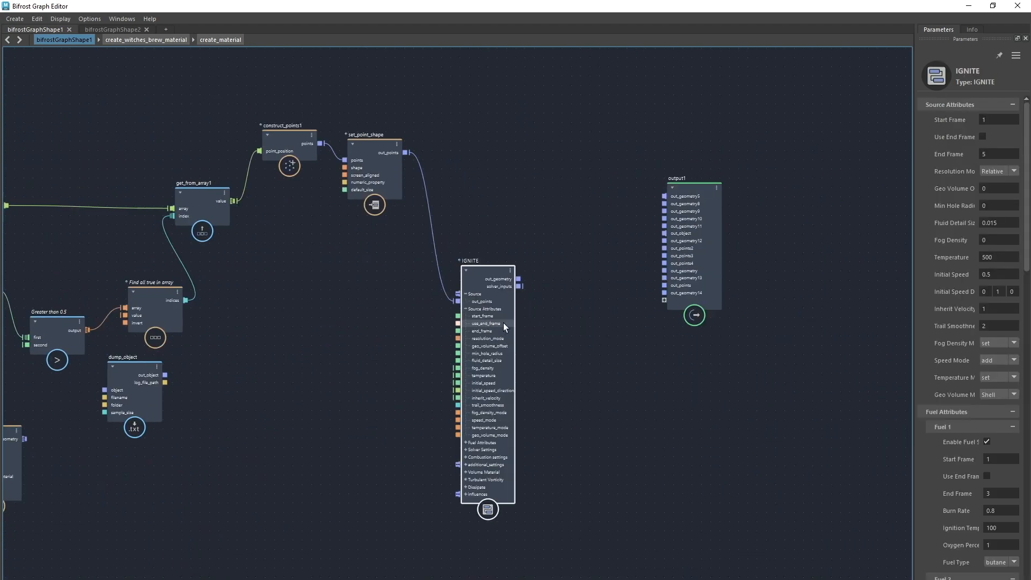
pyautogui.moveTo(520, 275); pyautogui.dragTo(677, 298)
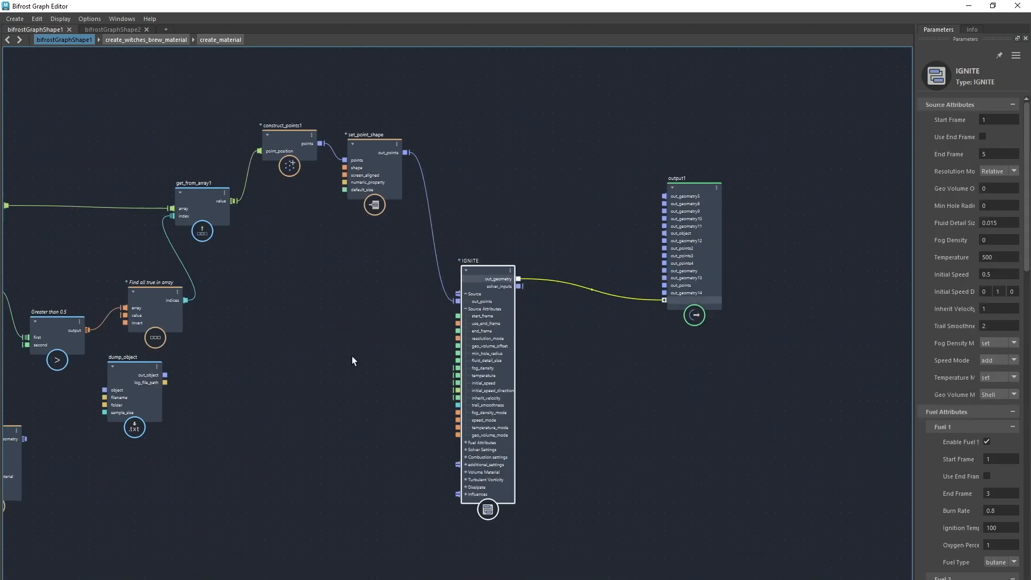
# - Add a watchpoint on the connection from pPlaneShape2 to make_mpm_cloth, check the mesh properties for burn, and hide the info
pyautogui.moveTo(249, 471); pyautogui.dragTo(913, 447, button='middle')
pyautogui.moveTo(579, 428); pyautogui.dragTo(1015, 460, button='middle')
pyautogui.moveTo(508, 261); pyautogui.dragTo(424, 280, button='middle')
pyautogui.moveTo(316, 285); pyautogui.dragTo(300, 291)
pyautogui.rightClick(349, 211)
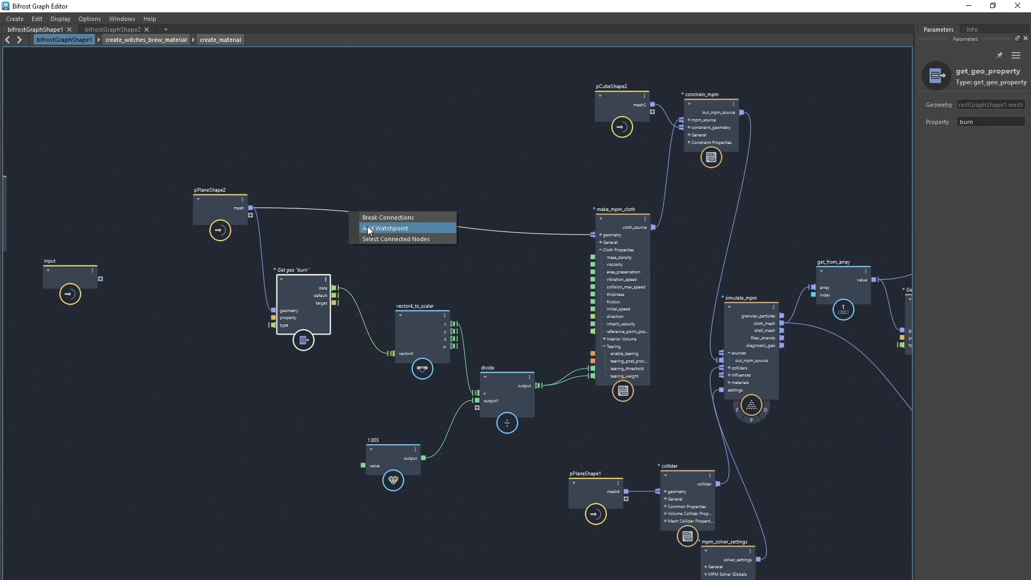
pyautogui.click(368, 228)
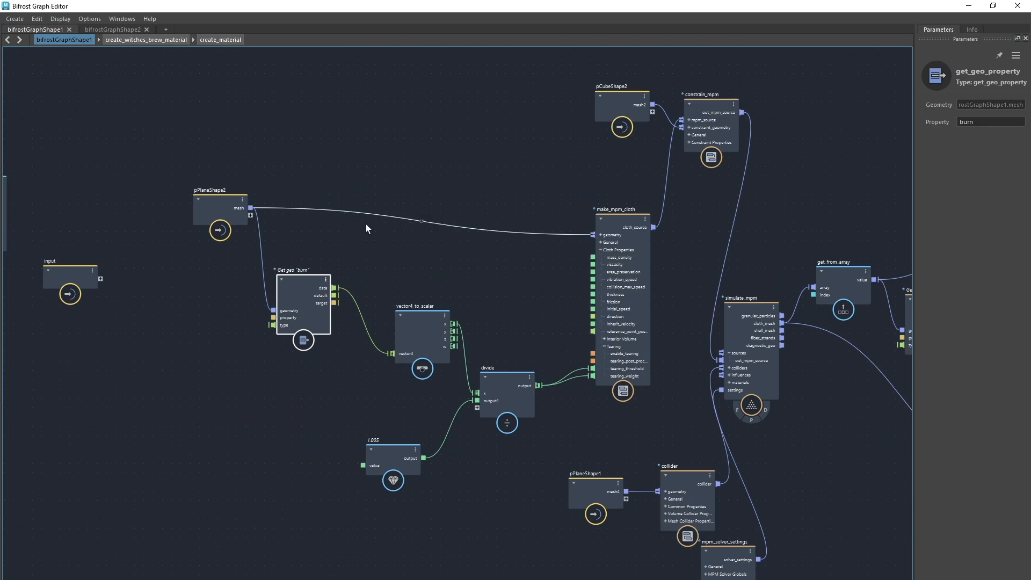
pyautogui.moveTo(421, 221)
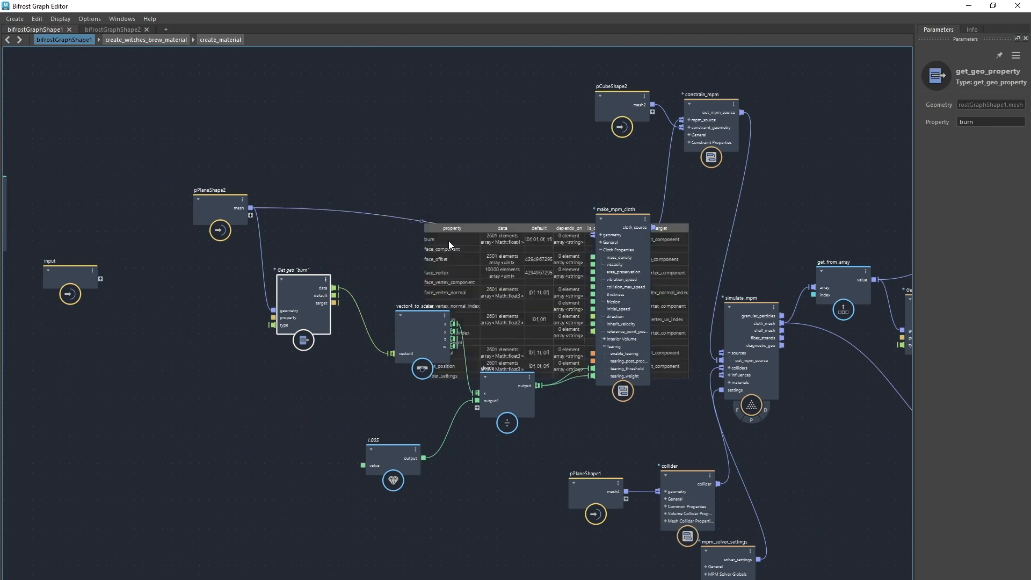
pyautogui.rightClick(421, 221)
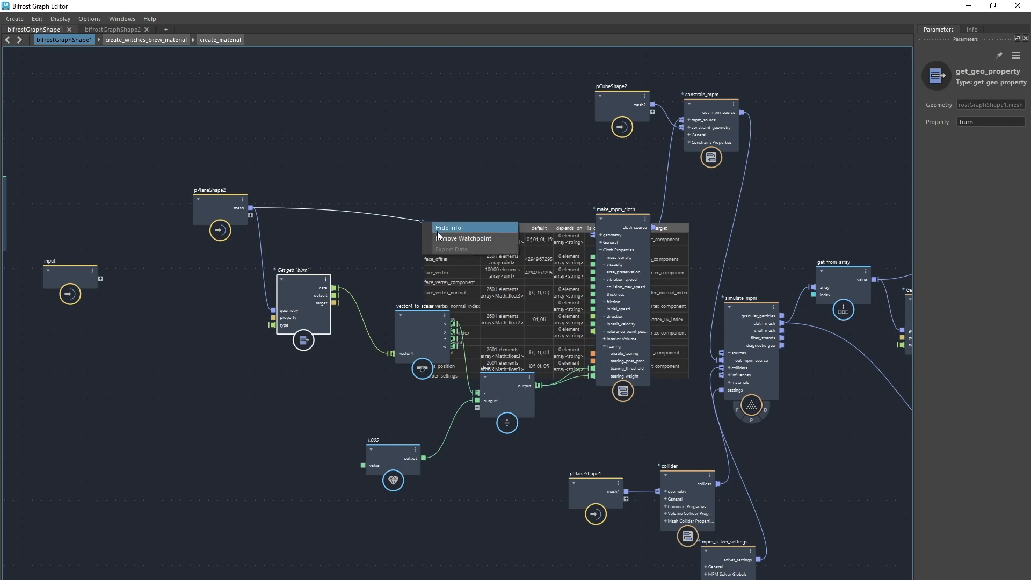
pyautogui.click(437, 231)
# - Examine the burn property branch through vector4_to_scalar, the value node and divide into make_mpm_cloth's tearing threshold and weight
pyautogui.moveTo(308, 277); pyautogui.dragTo(314, 281)
pyautogui.scroll(1, 343, 258)
pyautogui.keyDown('alt'); pyautogui.moveTo(344, 258); pyautogui.dragTo(241, 226, button='middle'); pyautogui.keyUp('alt')
pyautogui.click(270, 298)
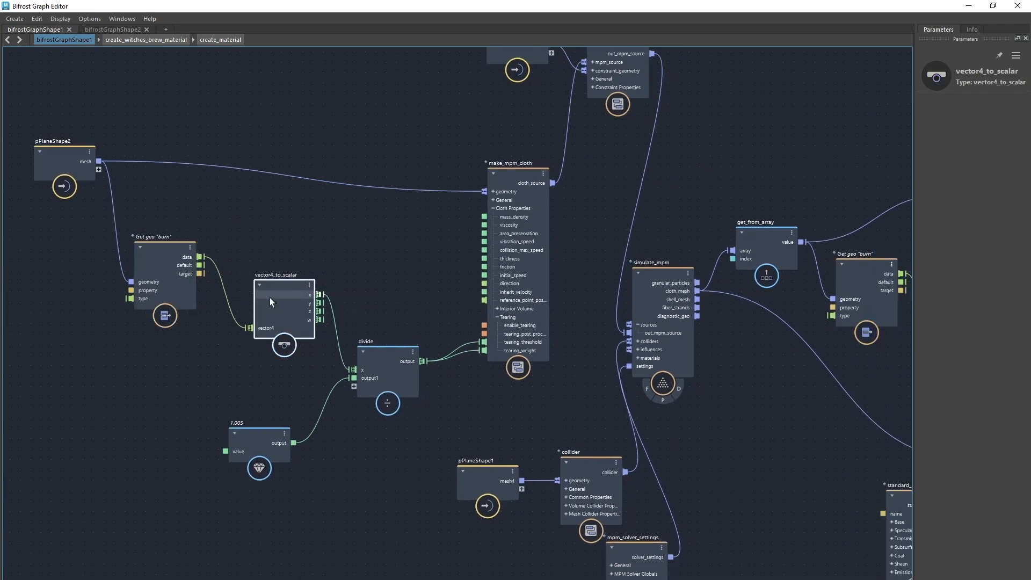
pyautogui.moveTo(269, 298); pyautogui.dragTo(259, 299)
pyautogui.keyDown('alt'); pyautogui.moveTo(386, 308); pyautogui.dragTo(357, 277, button='middle'); pyautogui.keyUp('alt')
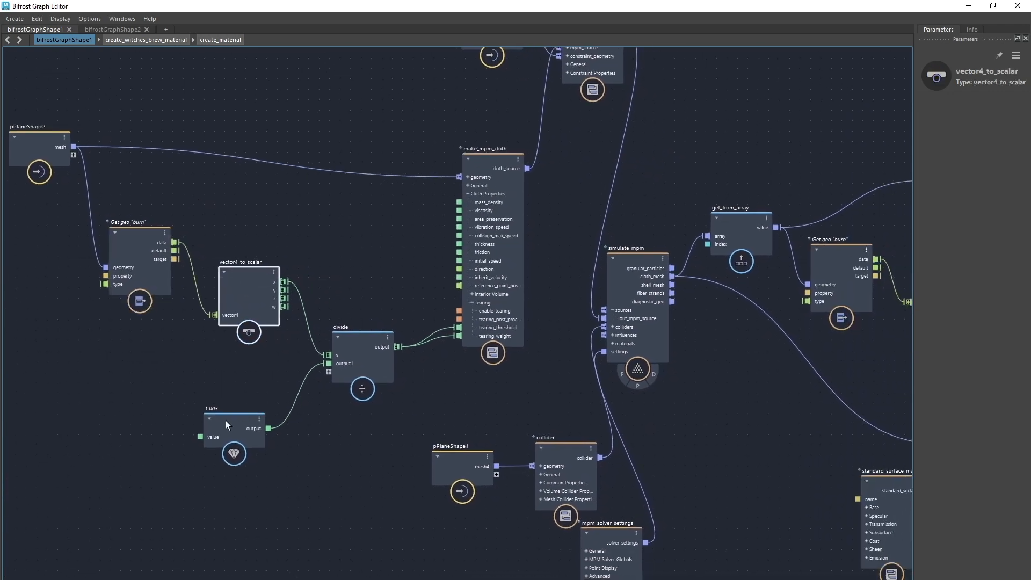
pyautogui.click(221, 439)
pyautogui.moveTo(351, 348); pyautogui.dragTo(340, 350)
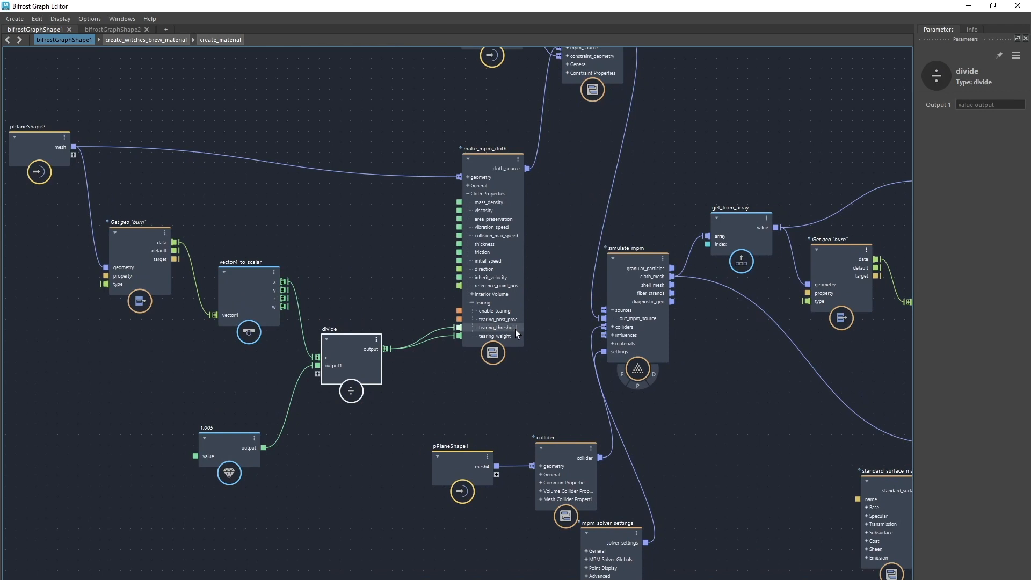
pyautogui.moveTo(503, 326); pyautogui.dragTo(499, 323)
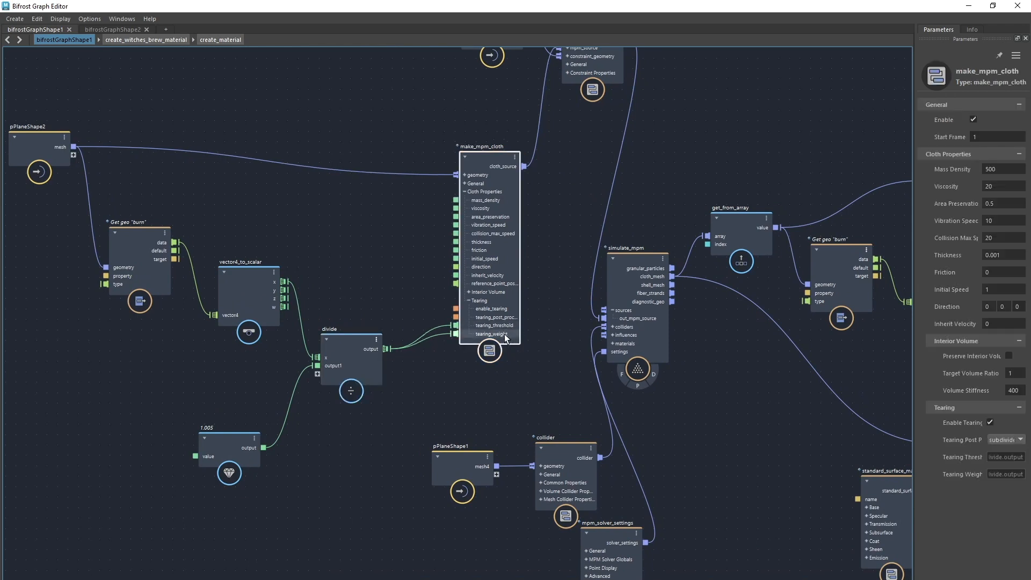
pyautogui.moveTo(510, 295); pyautogui.dragTo(497, 260)
# - Examine how simulate_mpm's cloth mesh feeds get_from_array, get_point_position, Get geo "burn" and the greater-than and find-all-true filter
pyautogui.moveTo(708, 372); pyautogui.dragTo(654, 432, button='middle')
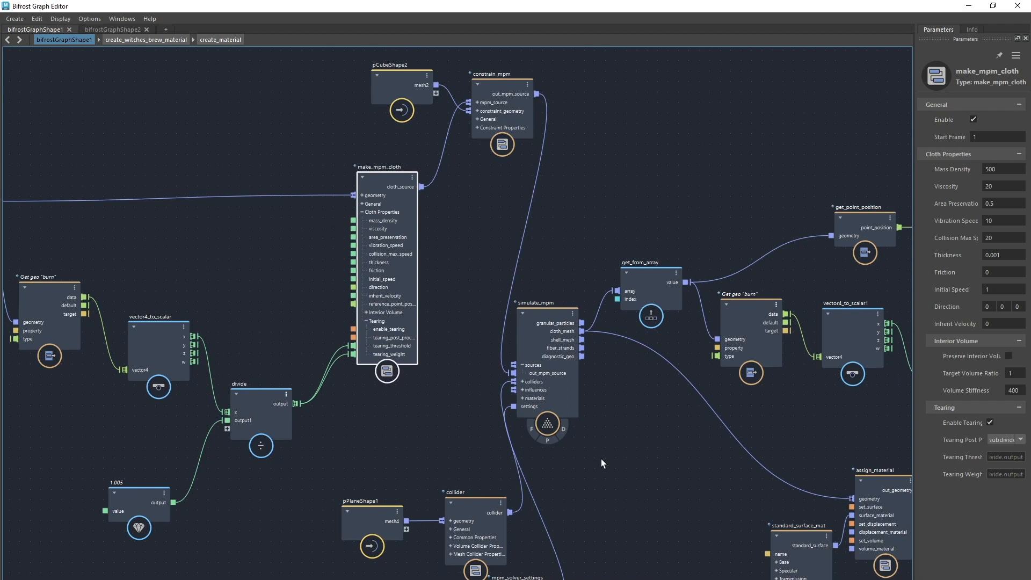
pyautogui.moveTo(598, 459); pyautogui.dragTo(582, 423, button='middle')
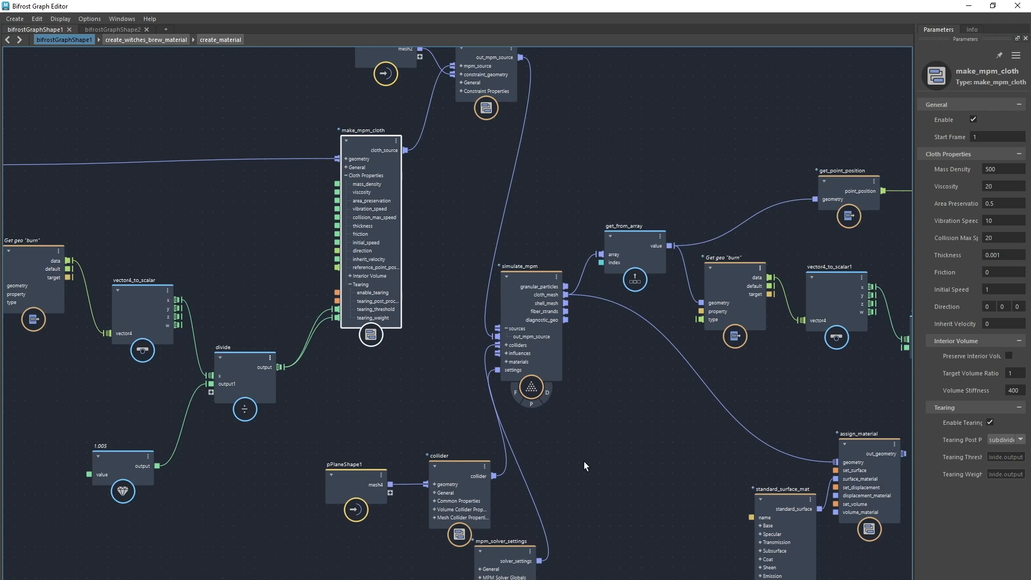
pyautogui.moveTo(630, 460); pyautogui.dragTo(504, 494, button='middle')
pyautogui.moveTo(532, 442); pyautogui.dragTo(317, 426, button='middle')
pyautogui.moveTo(311, 265); pyautogui.dragTo(317, 259)
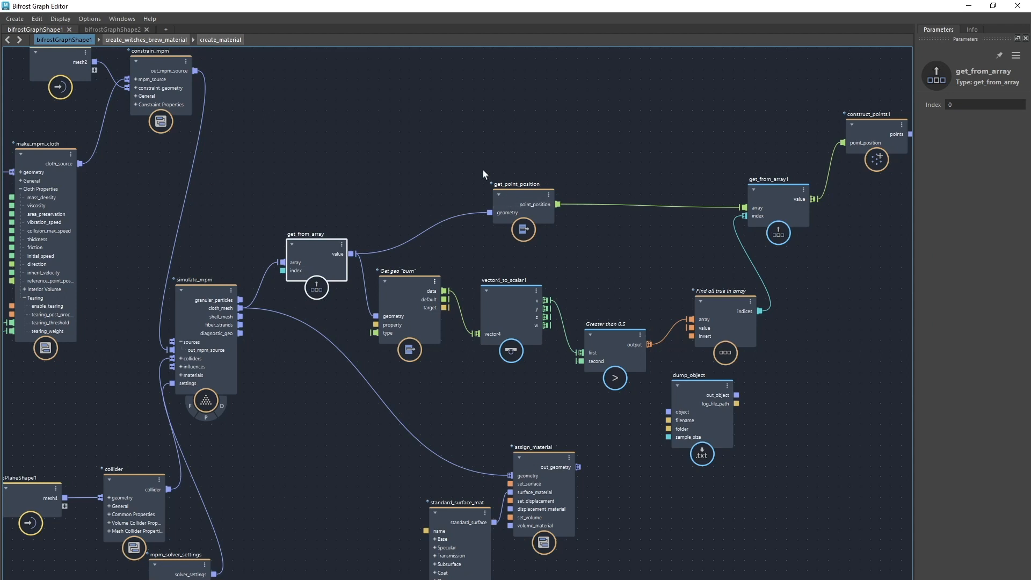
pyautogui.moveTo(520, 190); pyautogui.dragTo(507, 181)
pyautogui.moveTo(617, 350); pyautogui.dragTo(618, 344)
pyautogui.moveTo(733, 312); pyautogui.dragTo(728, 299)
pyautogui.moveTo(486, 391)
pyautogui.mouseDown(button='middle')
pyautogui.moveTo(430, 397)
pyautogui.moveTo(449, 416)
pyautogui.moveTo(496, 428)
pyautogui.mouseUp(button='middle')
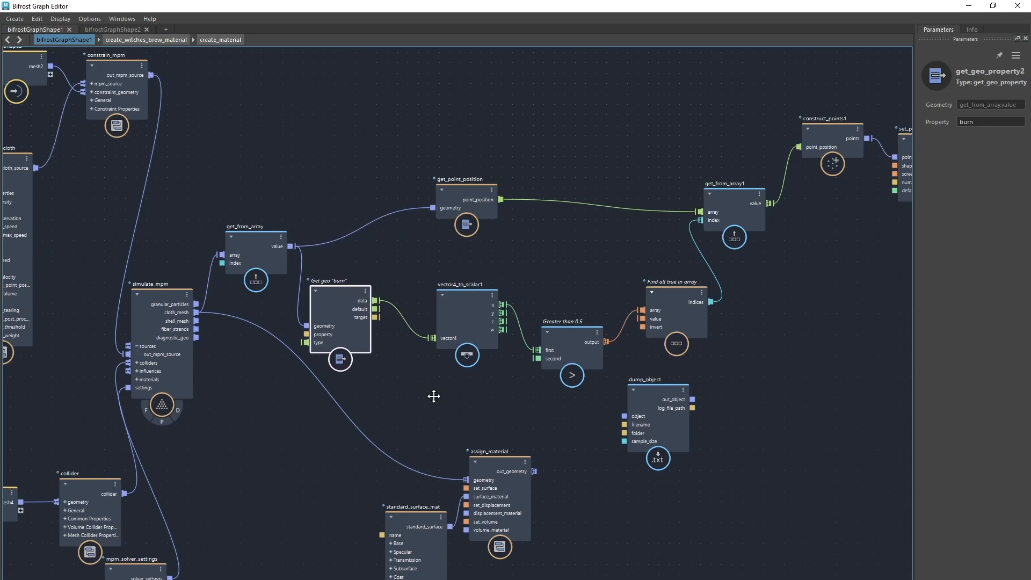
pyautogui.scroll(2, 430, 396)
pyautogui.scroll(-2, 430, 397)
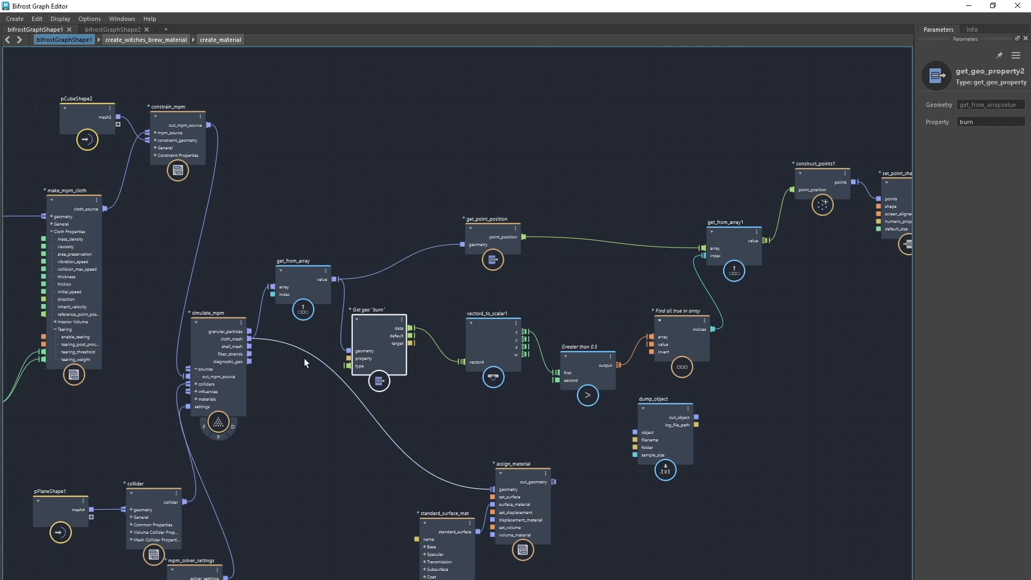
# - Examine how the filtered points pass through construct_points1 and set_point_shape into the IGNITE node's source
pyautogui.moveTo(458, 382); pyautogui.dragTo(342, 394, button='middle')
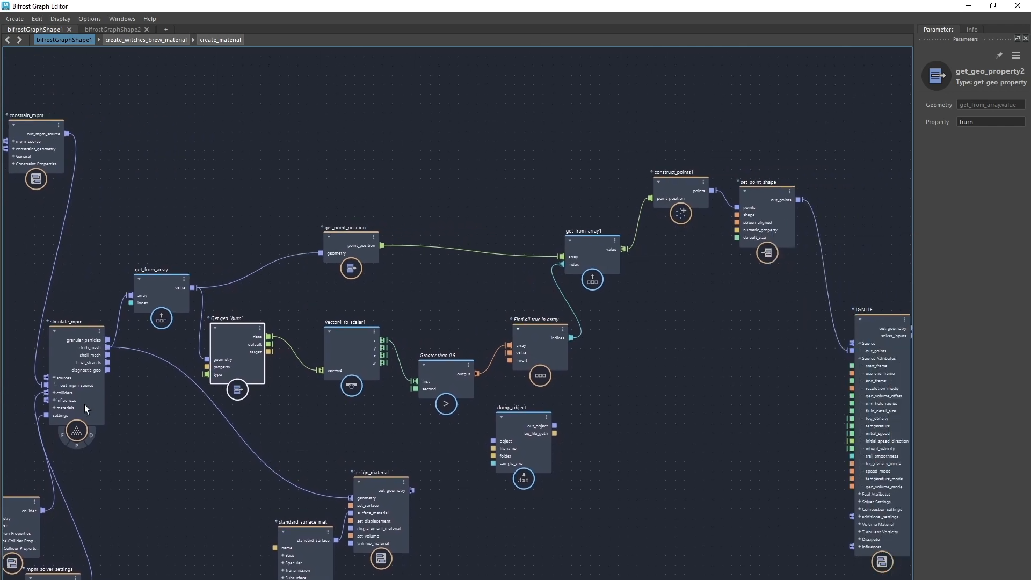
pyautogui.moveTo(456, 317); pyautogui.dragTo(297, 406, button='middle')
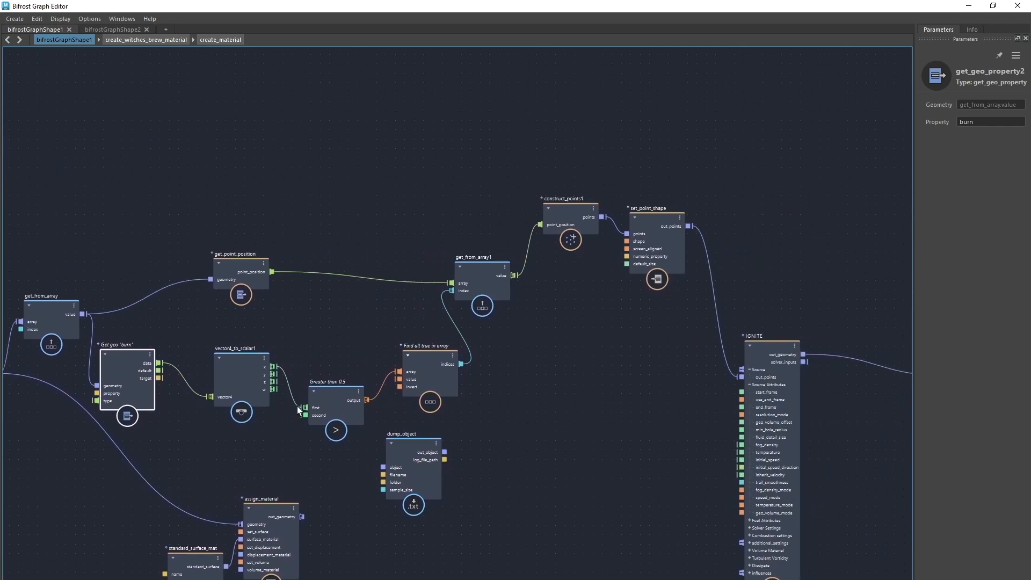
pyautogui.moveTo(563, 218); pyautogui.dragTo(549, 211)
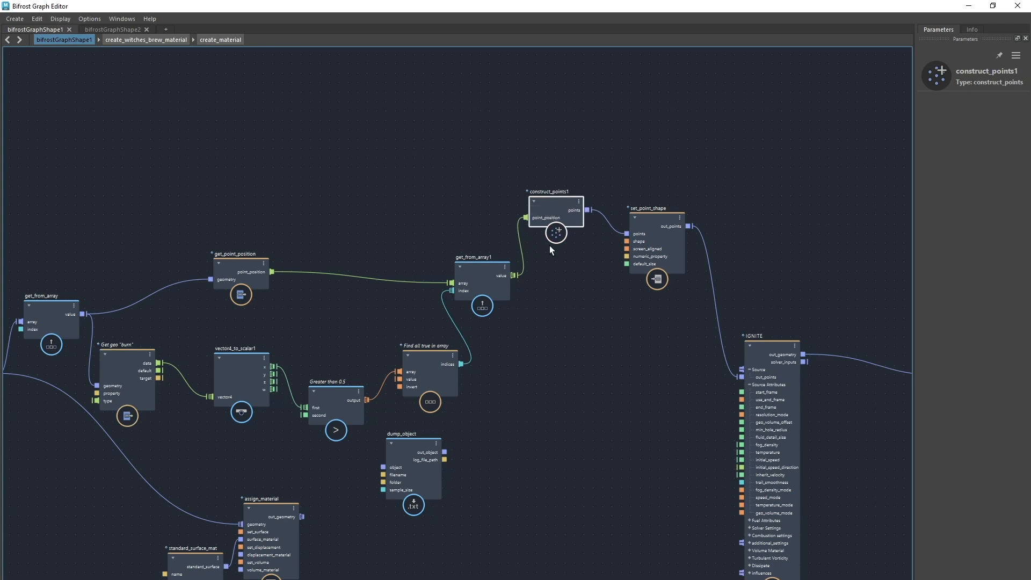
pyautogui.click(658, 234)
pyautogui.moveTo(197, 213); pyautogui.dragTo(827, 222, button='middle')
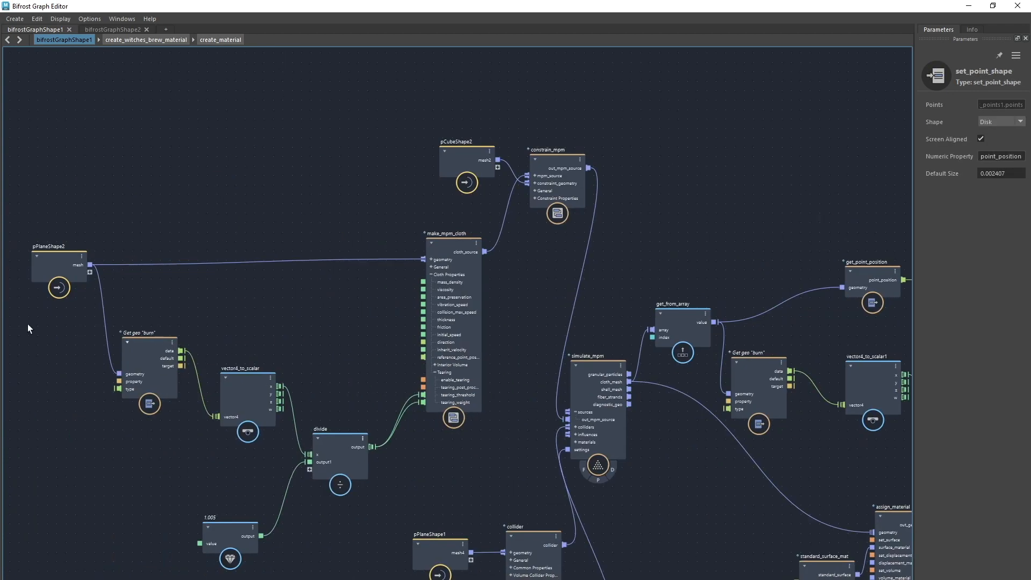
pyautogui.moveTo(768, 172); pyautogui.dragTo(204, 186, button='middle')
pyautogui.moveTo(584, 396); pyautogui.dragTo(539, 321, button='middle')
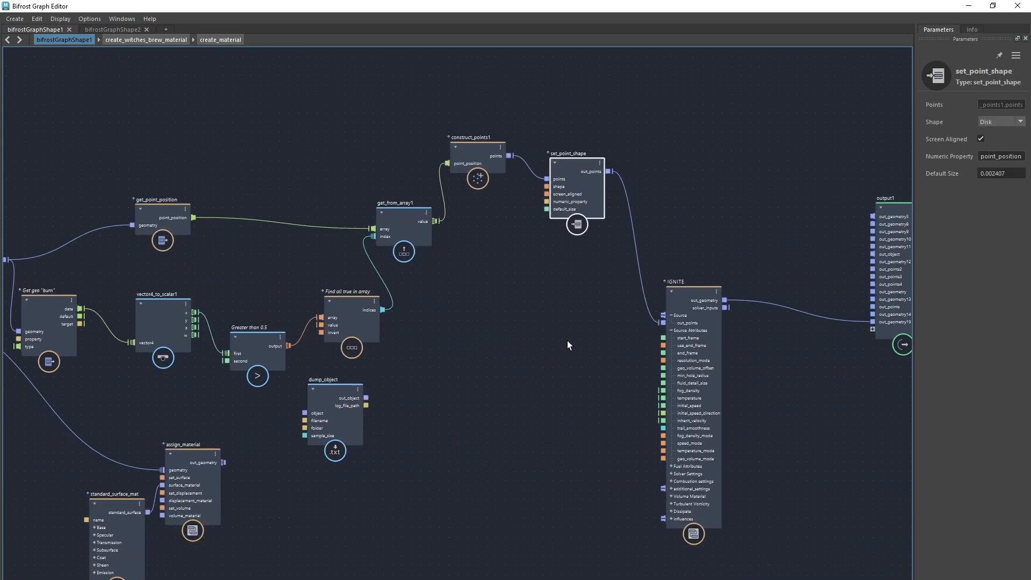
pyautogui.click(691, 336)
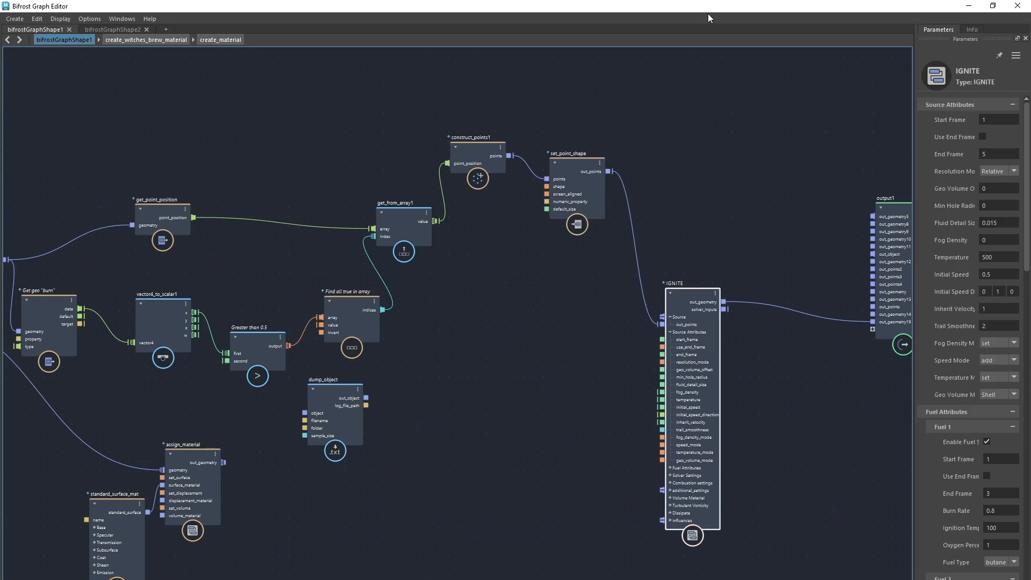
# - Hide layer2 containing the painted cloth plane and play back the burning cloth simulation in the viewport
pyautogui.moveTo(713, 5); pyautogui.dragTo(0, 134)
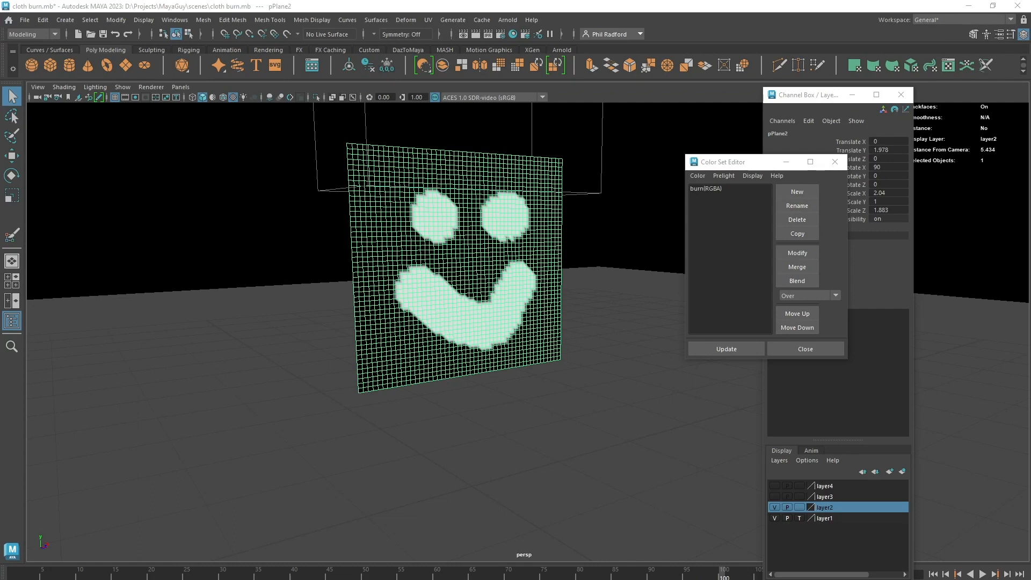
pyautogui.keyDown('alt'); pyautogui.moveTo(536, 382); pyautogui.dragTo(559, 376); pyautogui.keyUp('alt')
pyautogui.click(243, 280)
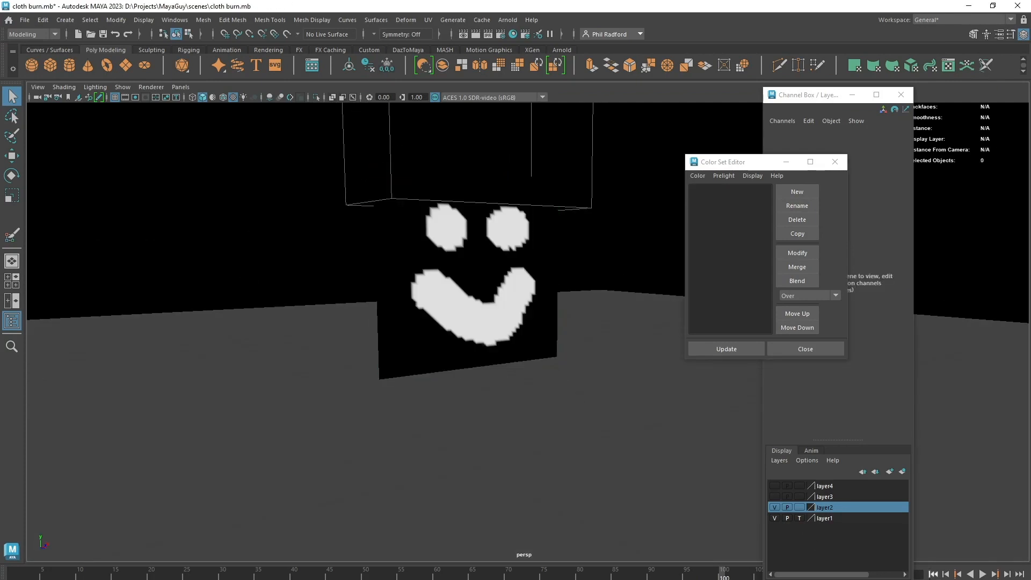
pyautogui.keyDown('alt'); pyautogui.moveTo(474, 390); pyautogui.dragTo(482, 385); pyautogui.keyUp('alt')
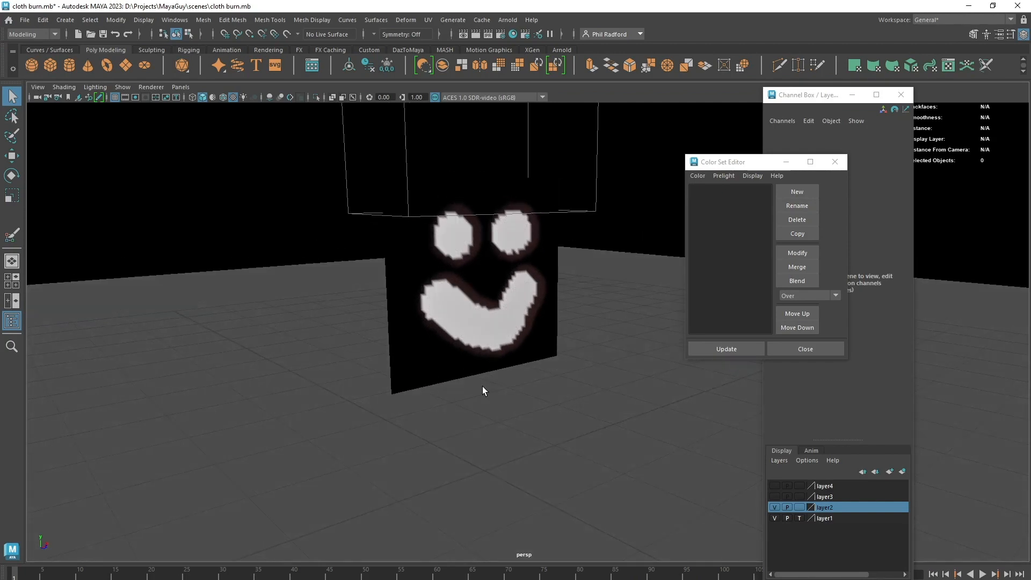
pyautogui.click(775, 507)
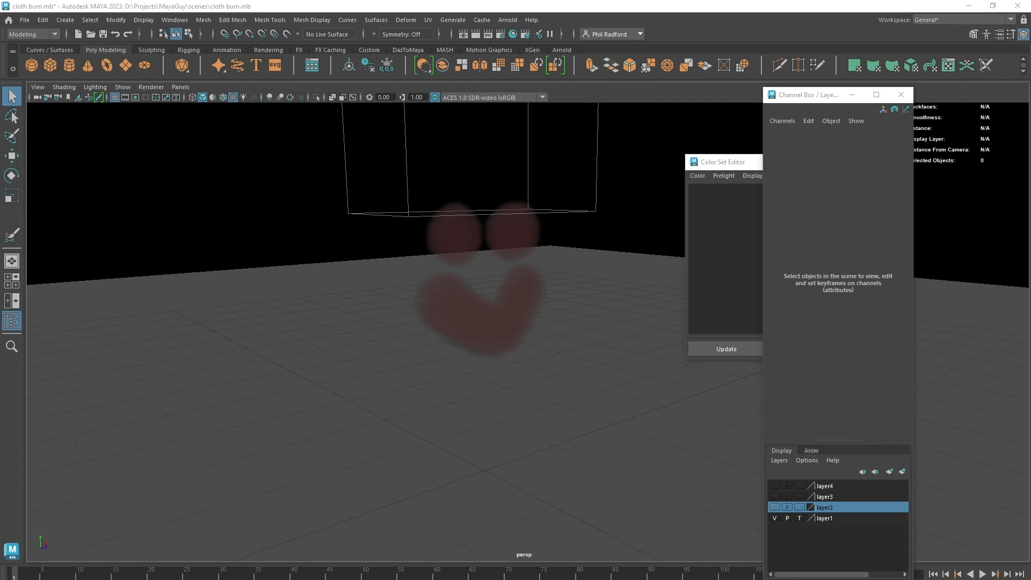
pyautogui.keyDown('alt'); pyautogui.moveTo(571, 396); pyautogui.dragTo(428, 366); pyautogui.keyUp('alt')
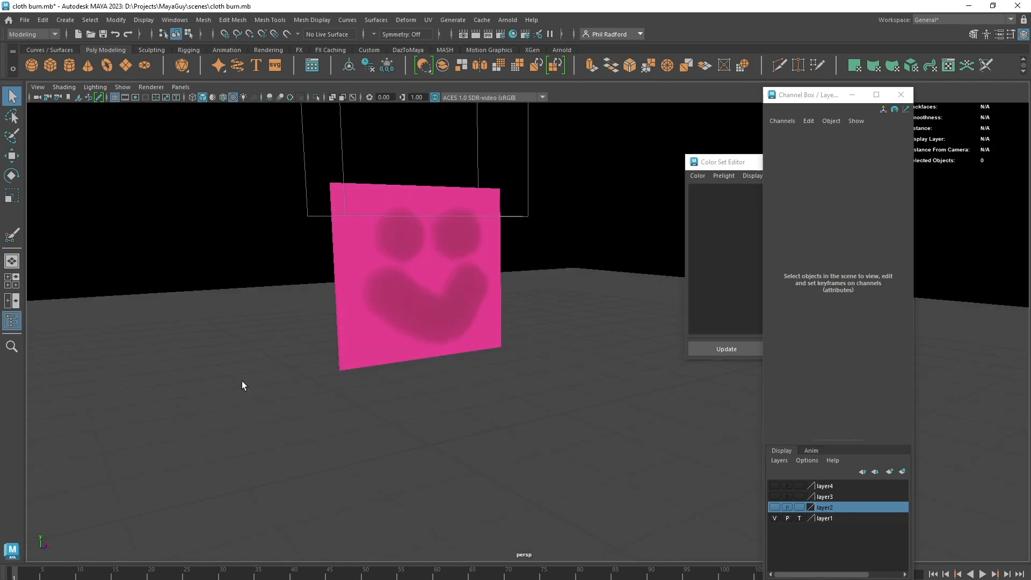
pyautogui.click(982, 574)
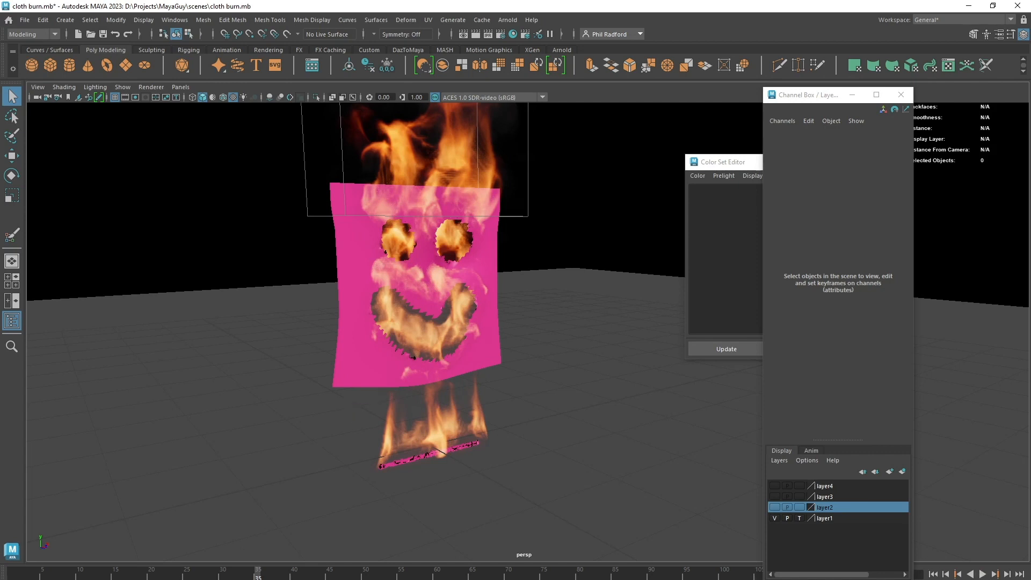
# - Return to the Bifrost graph and review the complete network from the cloth simulation to IGNITE and output1
pyautogui.moveTo(0, 214); pyautogui.dragTo(698, 9)
pyautogui.scroll(-2, 601, 312)
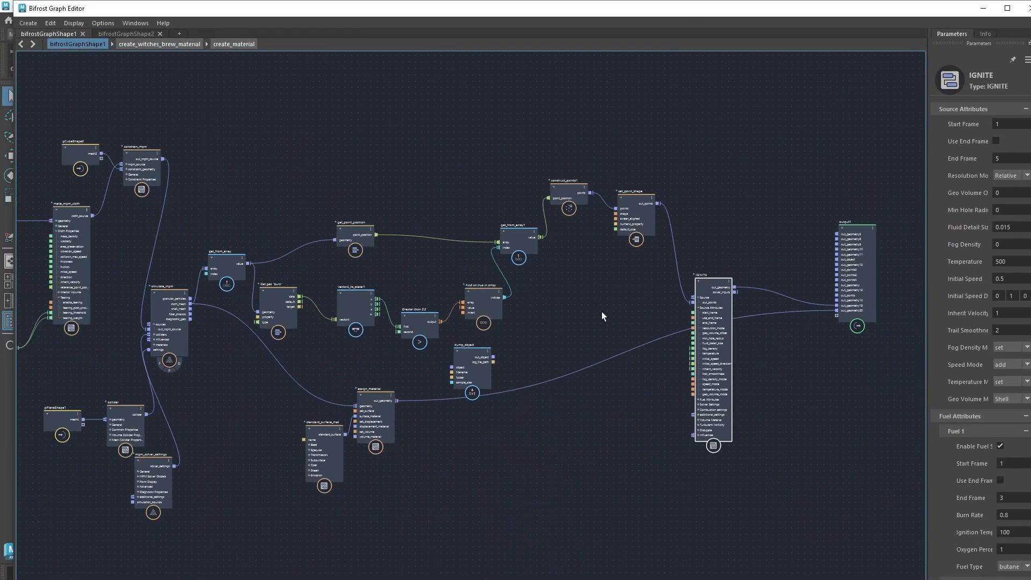
pyautogui.moveTo(549, 320); pyautogui.dragTo(660, 321, button='middle')
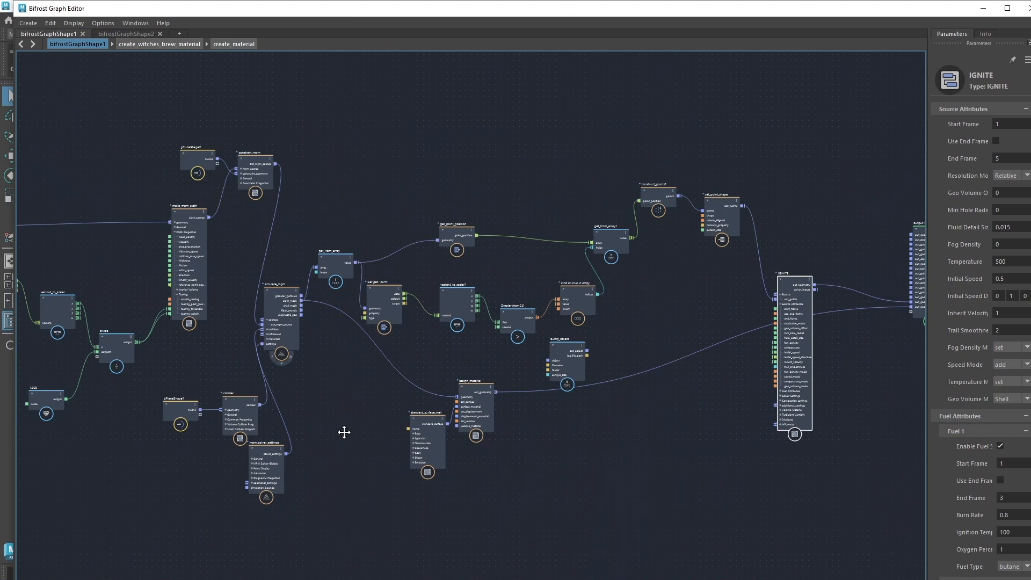
pyautogui.moveTo(344, 432); pyautogui.dragTo(360, 438, button='middle')
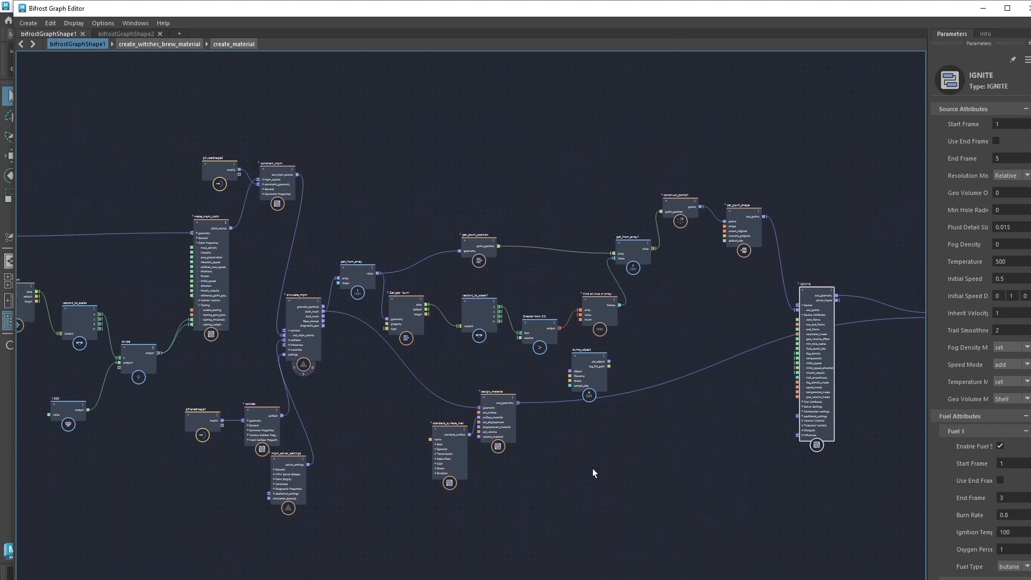
pyautogui.scroll(1, 614, 459)
pyautogui.moveTo(838, 290); pyautogui.dragTo(841, 261)
pyautogui.moveTo(669, 295); pyautogui.dragTo(374, 333, button='middle')
pyautogui.moveTo(488, 294)
pyautogui.mouseDown()
pyautogui.moveTo(507, 291)
pyautogui.moveTo(501, 280)
pyautogui.mouseUp()
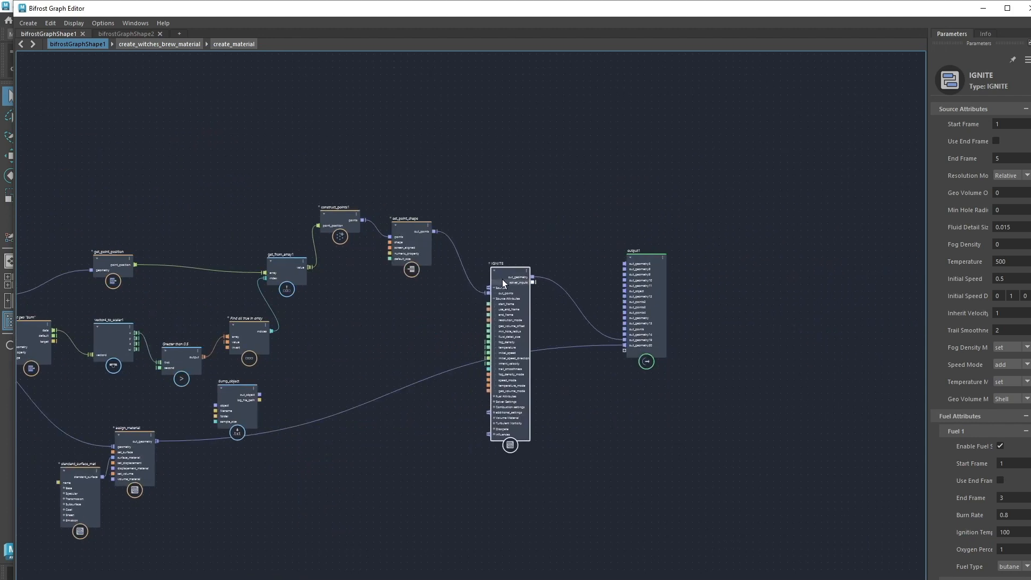
# - Uncover the viewport to view the burning cloth result, and bring the graph editor back over it
pyautogui.moveTo(706, 9); pyautogui.dragTo(639, 354)
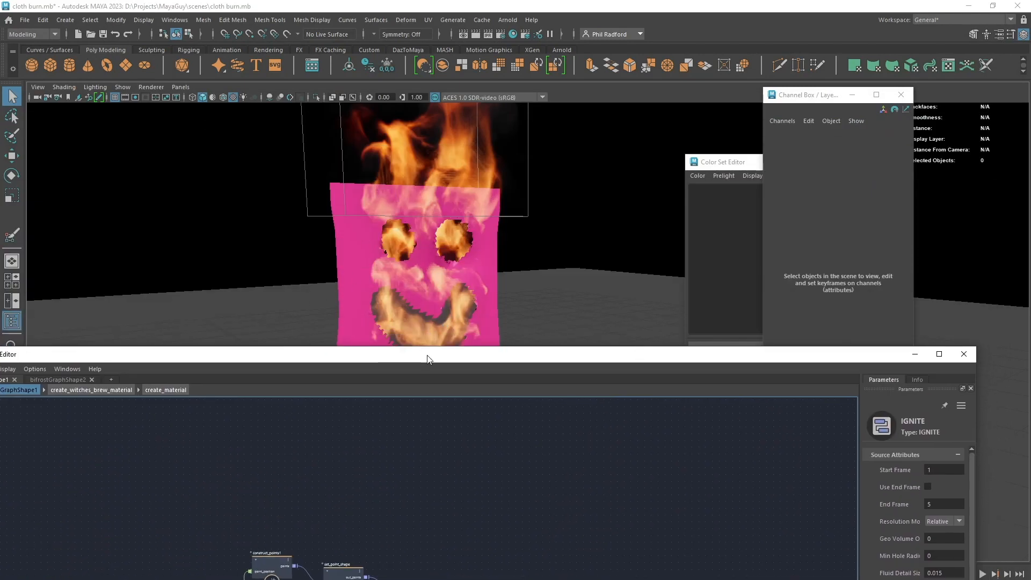
pyautogui.moveTo(427, 359); pyautogui.dragTo(432, 434)
pyautogui.moveTo(524, 429); pyautogui.dragTo(574, 12)
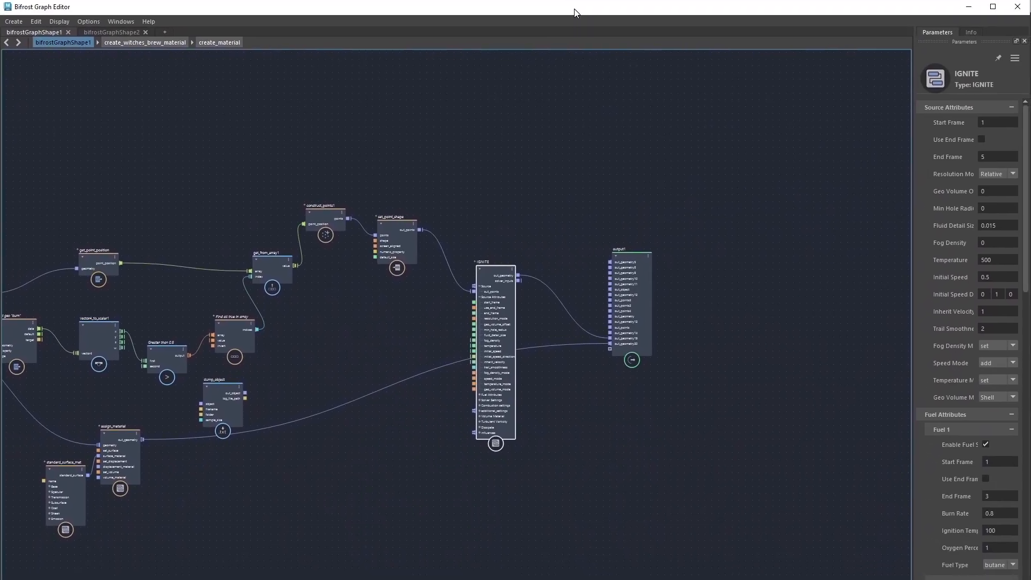
# - Move the IGNITE node up, clear of the wire running from assign_material to output1, and pause the graph's evaluation
pyautogui.scroll(3, 434, 351)
pyautogui.scroll(-1, 411, 349)
pyautogui.moveTo(343, 351); pyautogui.dragTo(594, 314, button='middle')
pyautogui.scroll(-2, 594, 314)
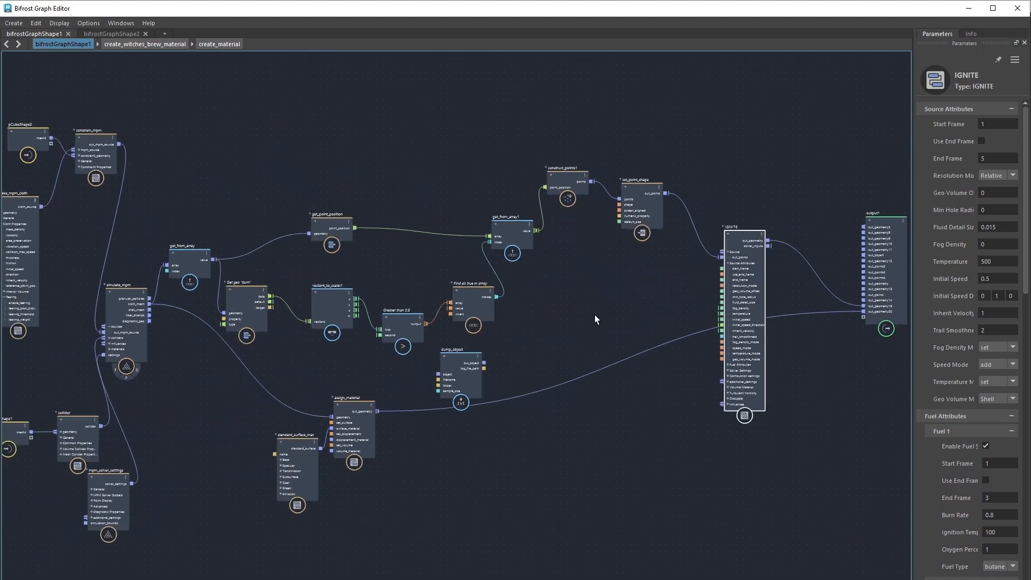
pyautogui.moveTo(743, 252); pyautogui.dragTo(773, 105)
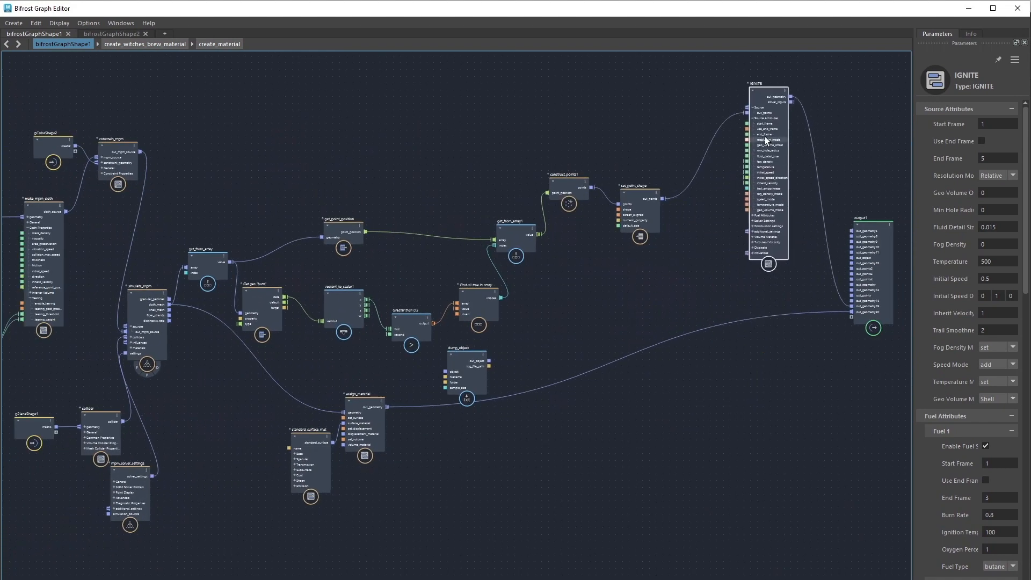
pyautogui.moveTo(694, 240); pyautogui.dragTo(479, 332, button='middle')
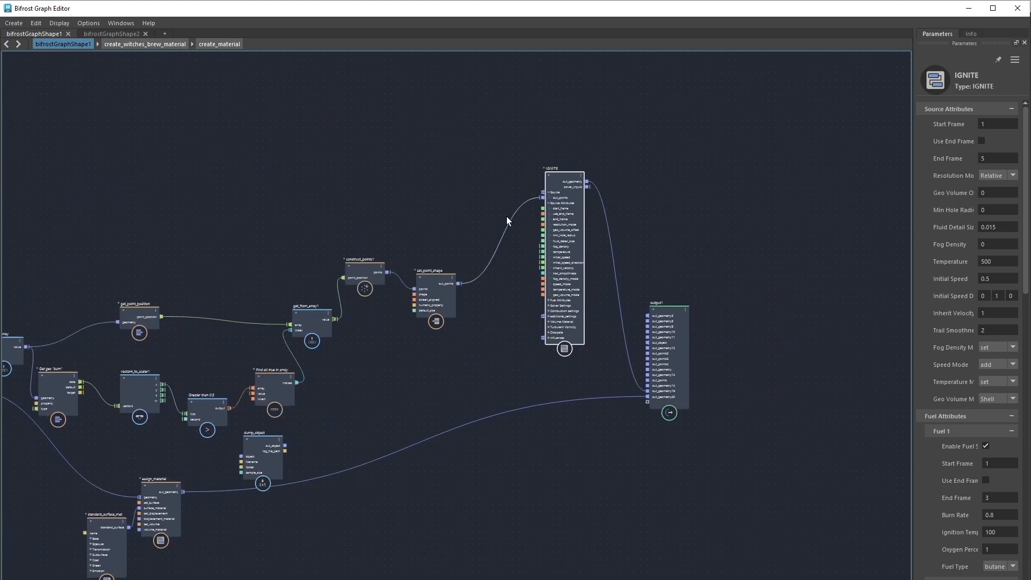
pyautogui.moveTo(629, 151); pyautogui.dragTo(609, 210, button='middle')
pyautogui.scroll(1, 609, 210)
pyautogui.press('Escape')
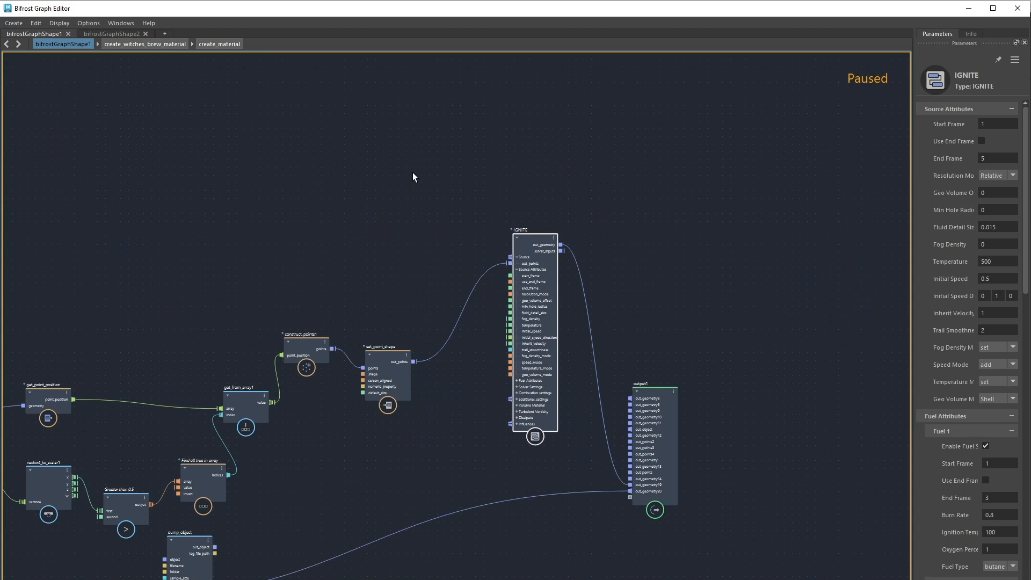
# - Add an MG_SPARK node in the empty area above construct_points1
pyautogui.click(412, 172)
pyautogui.press('Tab')
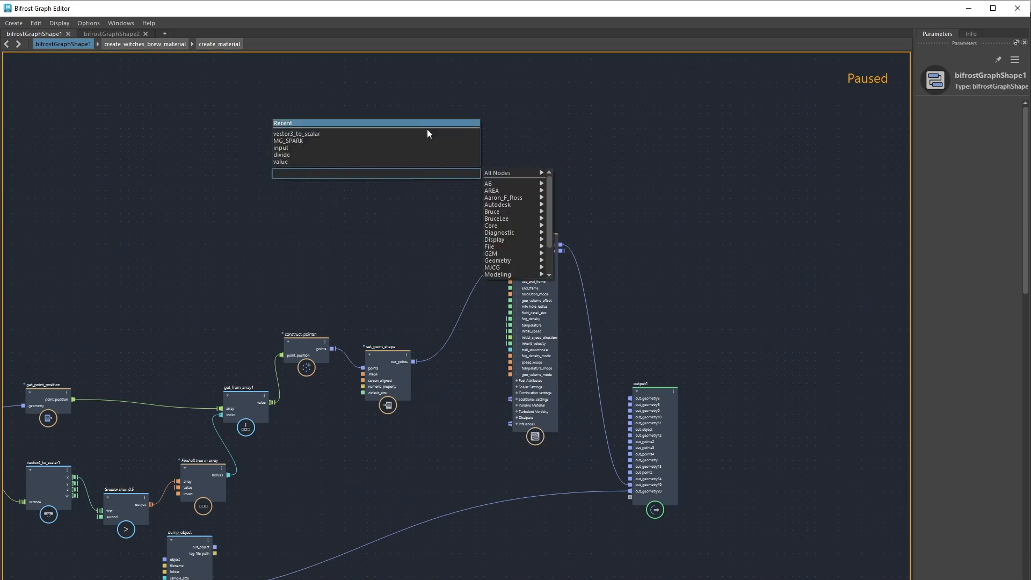
pyautogui.click(433, 141)
pyautogui.moveTo(416, 199); pyautogui.dragTo(345, 198)
# - Add a DUST node between MG_SPARK and IGNITE, and space the three nodes apart
pyautogui.click(410, 195)
pyautogui.press('Tab')
pyautogui.write('dust')
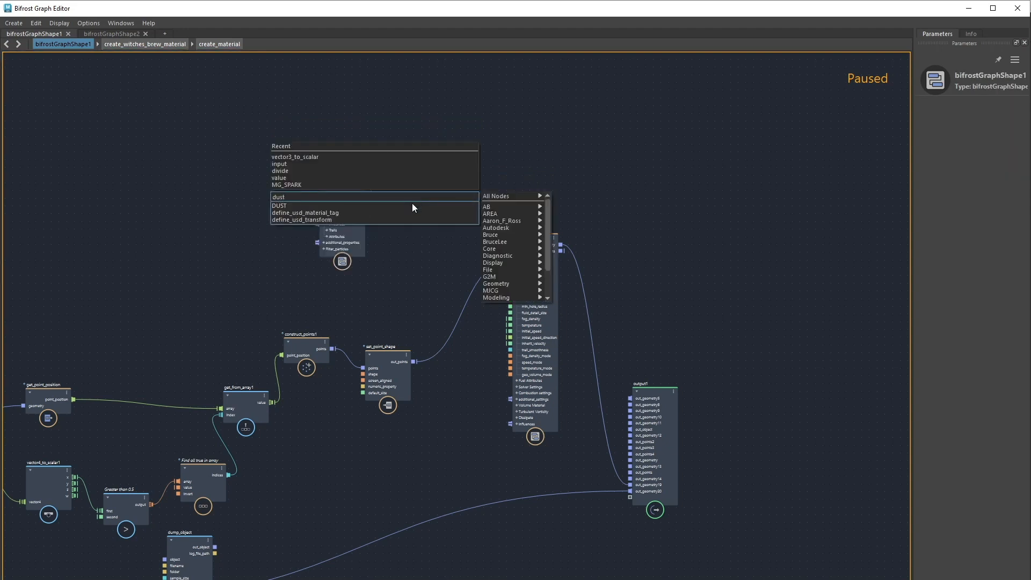
pyautogui.click(411, 206)
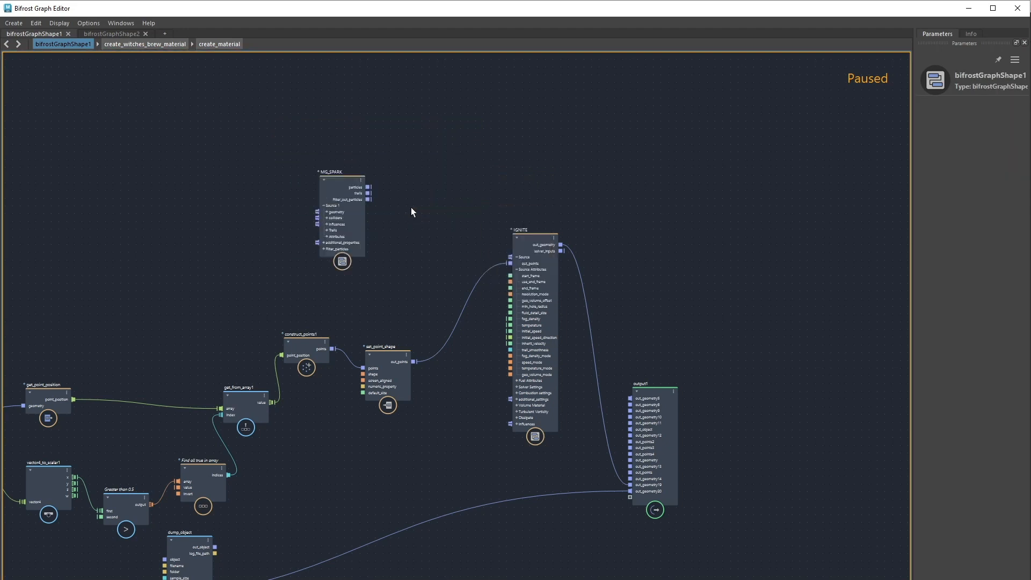
pyautogui.moveTo(417, 217); pyautogui.dragTo(448, 197)
pyautogui.moveTo(341, 197); pyautogui.dragTo(320, 191)
pyautogui.moveTo(531, 248); pyautogui.dragTo(557, 205)
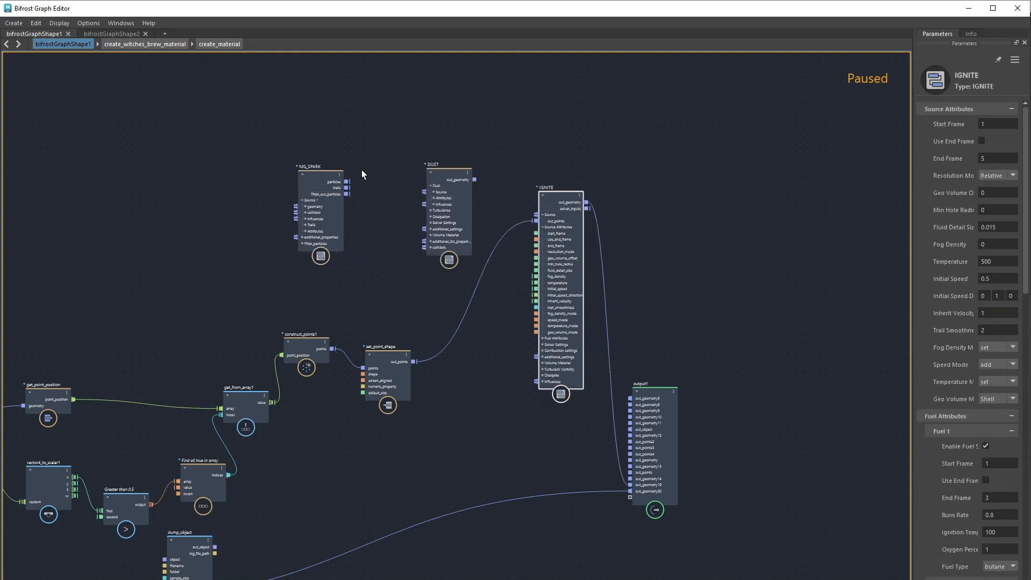
# - Connect MG_SPARK's particles output to DUST's source, and try feeding the particles to IGNITE's source as well
pyautogui.moveTo(317, 171)
pyautogui.mouseDown()
pyautogui.moveTo(309, 190)
pyautogui.moveTo(326, 185)
pyautogui.mouseUp()
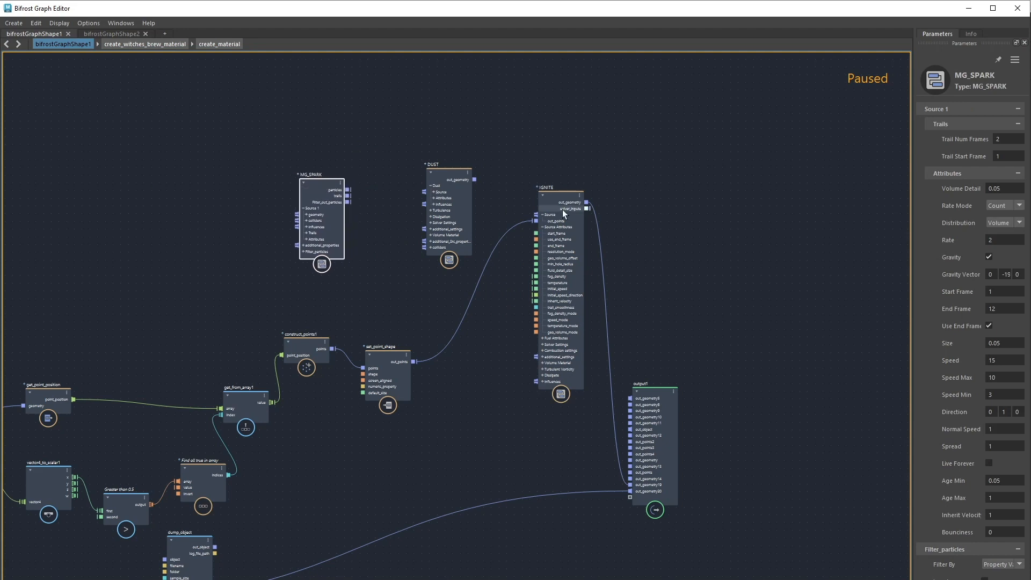
pyautogui.moveTo(321, 188); pyautogui.dragTo(322, 187)
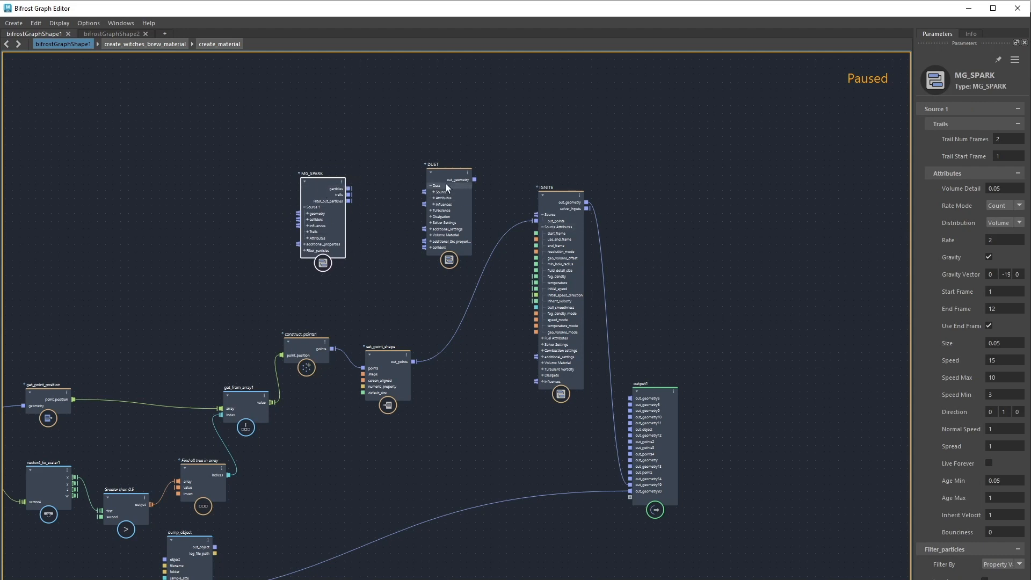
pyautogui.moveTo(446, 183); pyautogui.dragTo(437, 191)
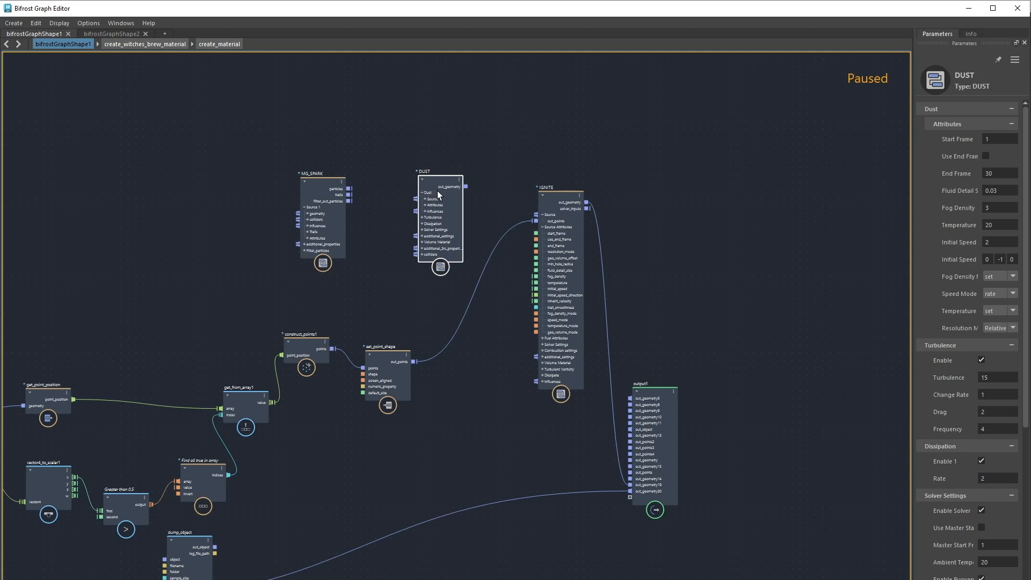
pyautogui.moveTo(349, 188); pyautogui.dragTo(450, 183)
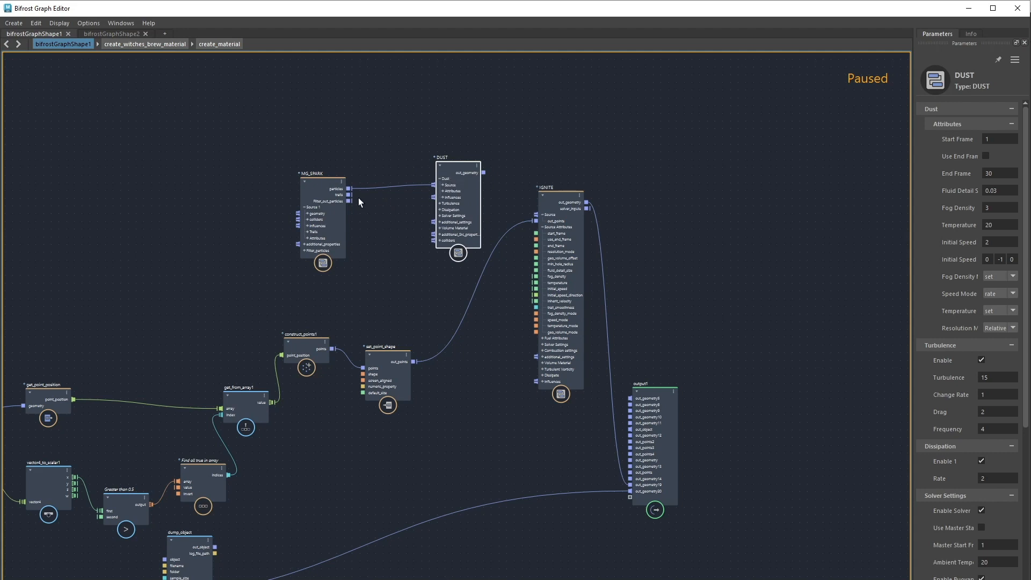
pyautogui.moveTo(348, 190); pyautogui.dragTo(548, 210)
# - Duplicate MG_SPARK below the spark and dust pair, and try routing the copy's particles into IGNITE's source
pyautogui.moveTo(453, 175); pyautogui.dragTo(444, 130)
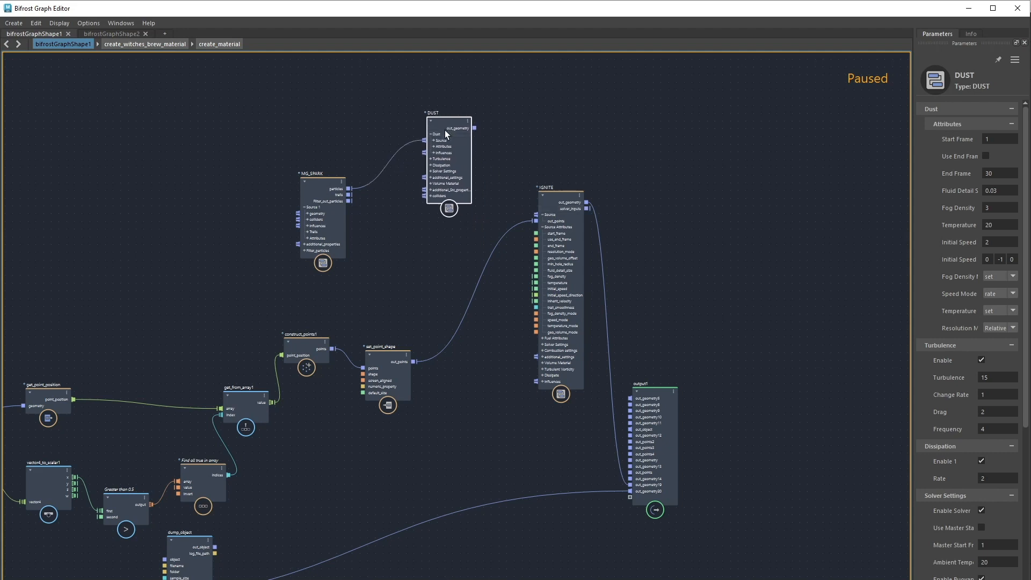
pyautogui.moveTo(323, 182); pyautogui.dragTo(302, 111)
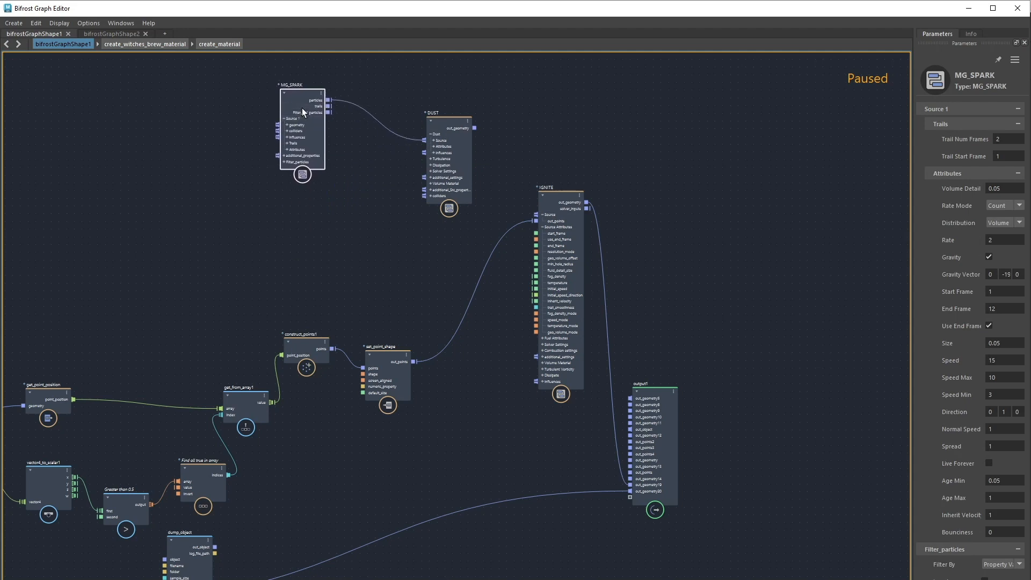
pyautogui.hotkey('ctrl', 'c')
pyautogui.hotkey('ctrl', 'v')
pyautogui.moveTo(319, 216)
pyautogui.mouseDown()
pyautogui.moveTo(336, 220)
pyautogui.moveTo(326, 233)
pyautogui.mouseUp()
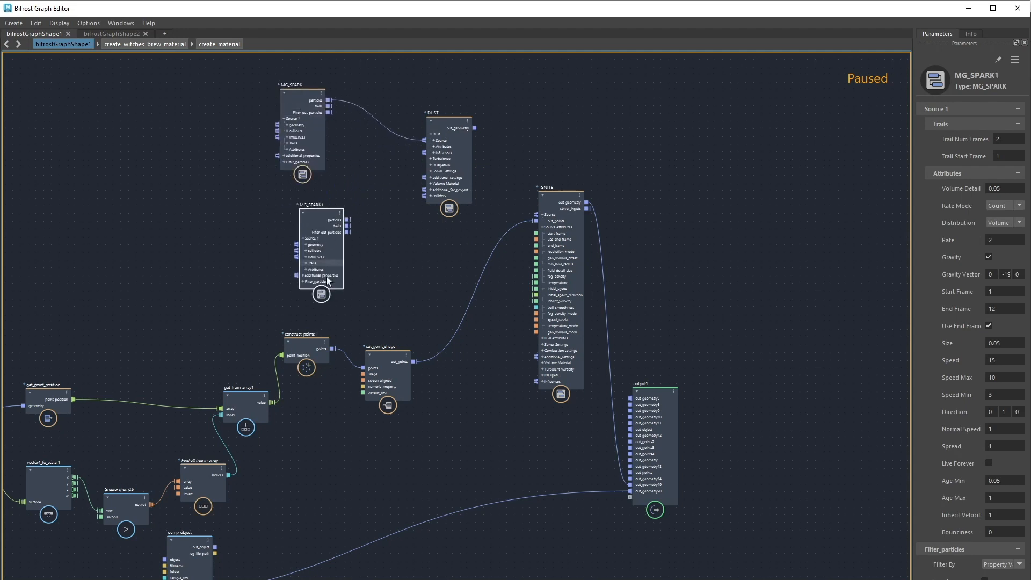
pyautogui.moveTo(347, 220); pyautogui.dragTo(541, 214)
# - Delete both MG_SPARK nodes and the DUST node from the graph
pyautogui.moveTo(440, 142); pyautogui.dragTo(442, 137)
pyautogui.moveTo(304, 135); pyautogui.dragTo(309, 126)
pyautogui.moveTo(302, 239); pyautogui.dragTo(290, 234)
pyautogui.moveTo(456, 221); pyautogui.dragTo(406, 260)
pyautogui.moveTo(321, 263); pyautogui.dragTo(491, 163)
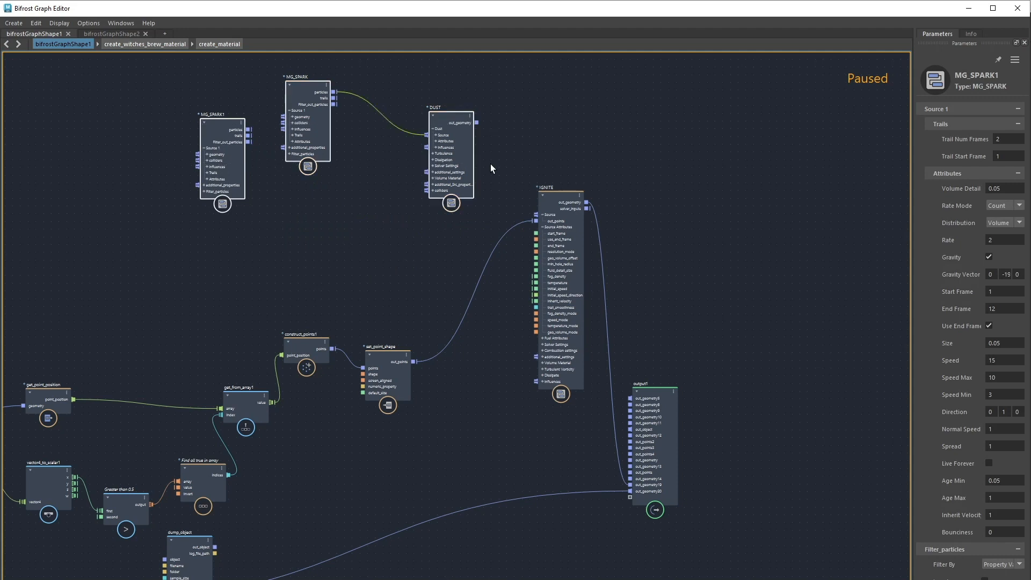
pyautogui.press('Delete')
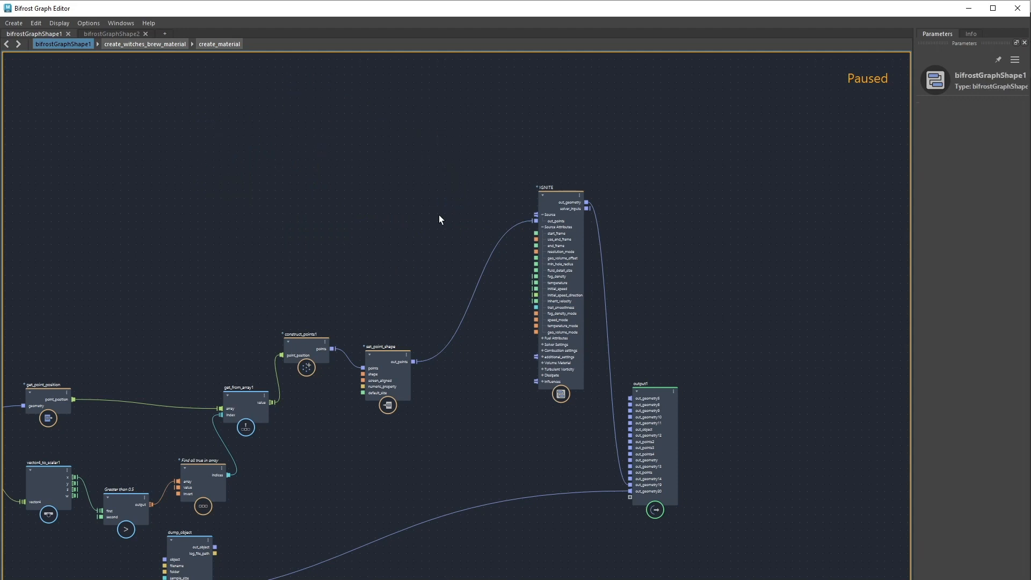
# - Review the cloth network from pPlaneShape2 through simulate_mpm, and the sofa network from sofa_polySurface1Shape to IGNITE1
pyautogui.moveTo(236, 272); pyautogui.dragTo(938, 103, button='middle')
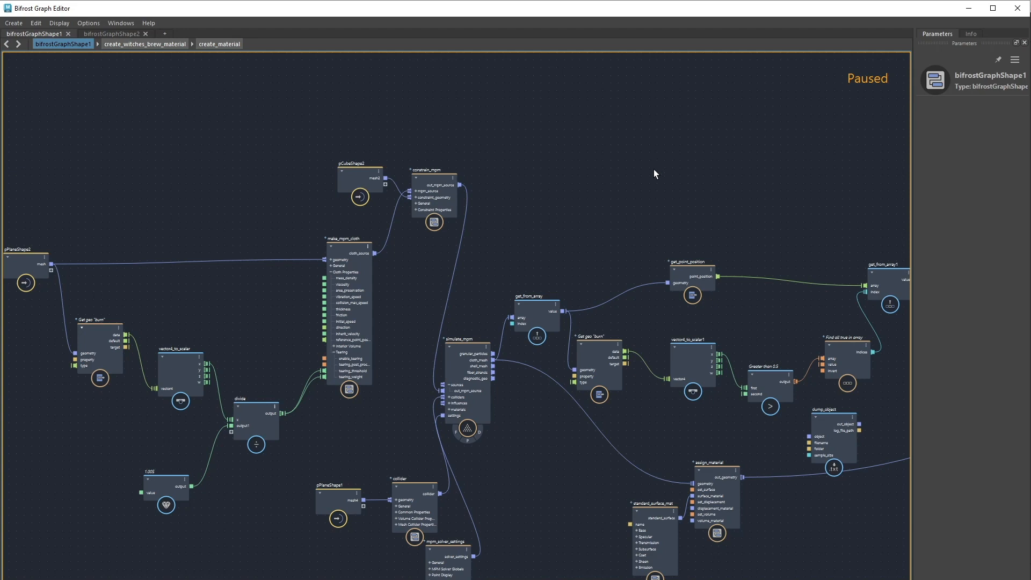
pyautogui.moveTo(593, 178); pyautogui.dragTo(637, 175, button='middle')
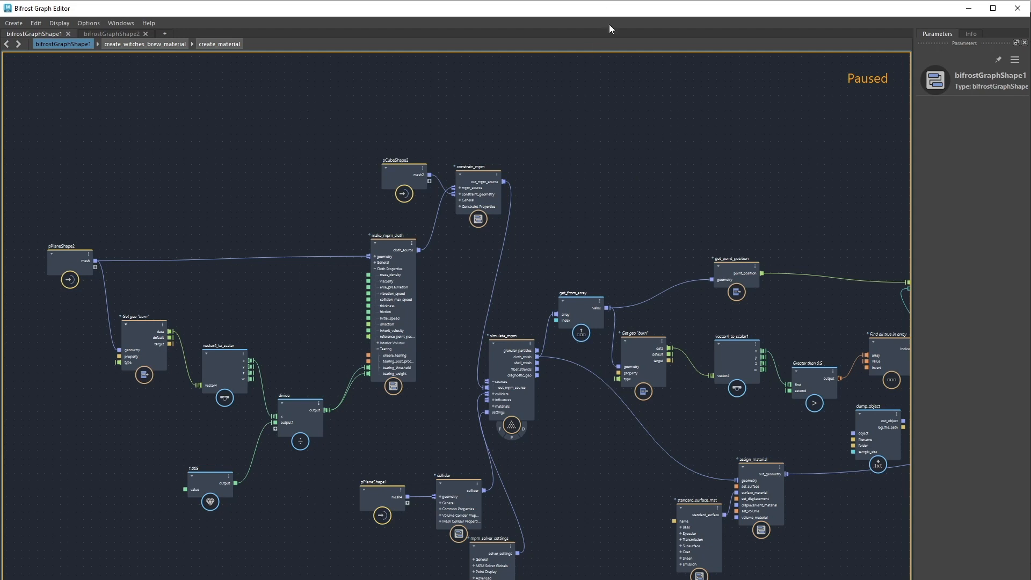
pyautogui.scroll(-3, 620, 159)
pyautogui.moveTo(111, 308); pyautogui.dragTo(553, 384, button='middle')
pyautogui.scroll(4, 553, 384)
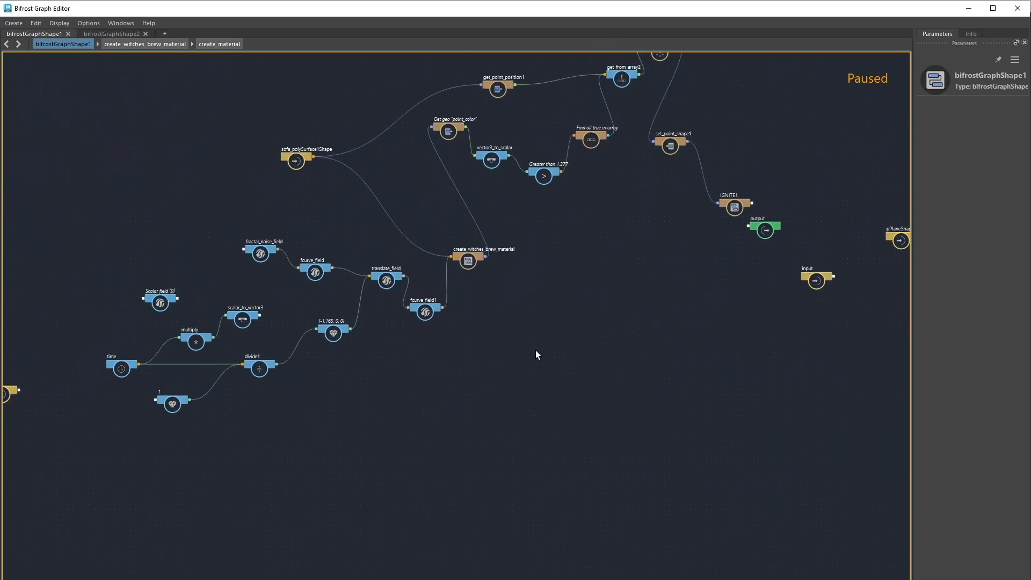
pyautogui.scroll(2, 602, 352)
pyautogui.moveTo(606, 308); pyautogui.dragTo(653, 380, button='middle')
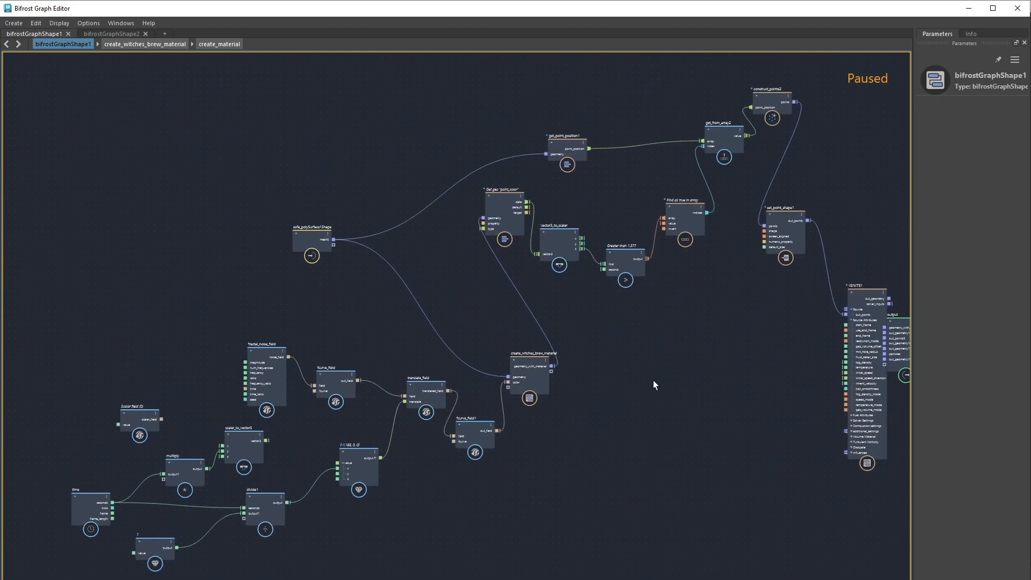
pyautogui.scroll(3, 652, 380)
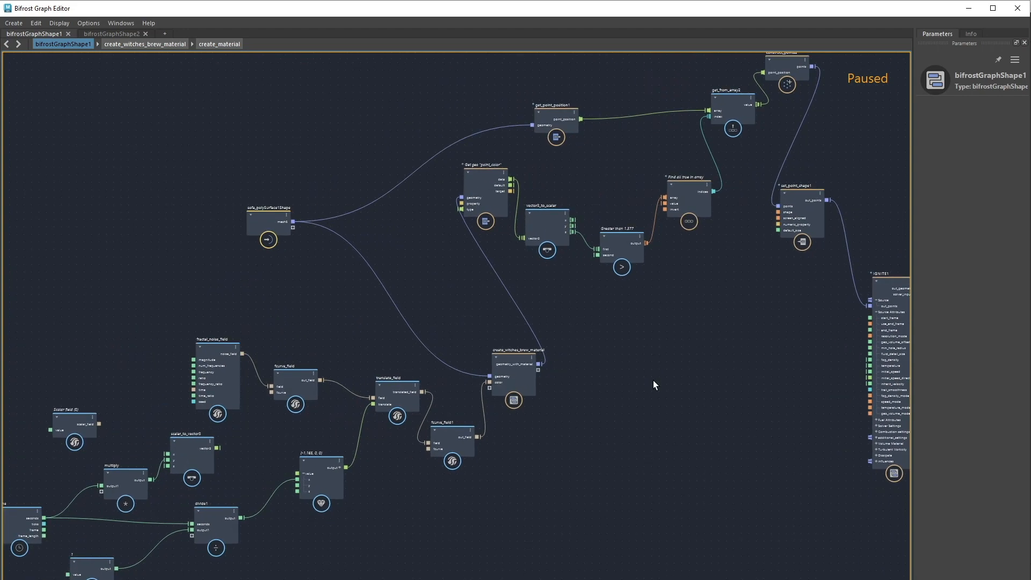